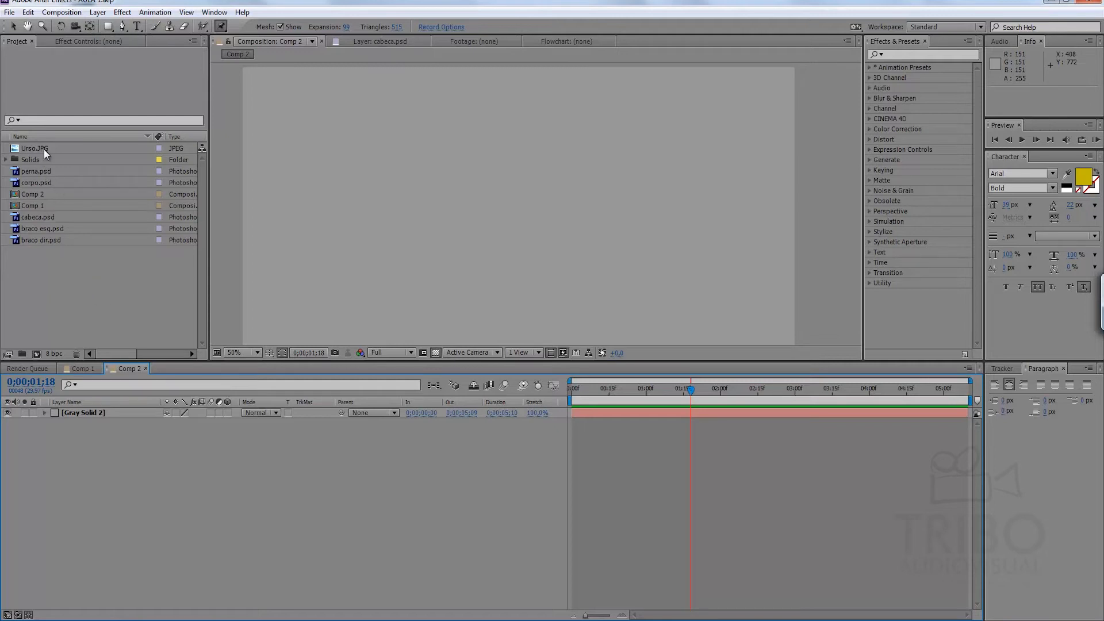
Look through the project's separate bear-part files and the full Urso.JPG image.
left_click(43, 173)
left_click(43, 182)
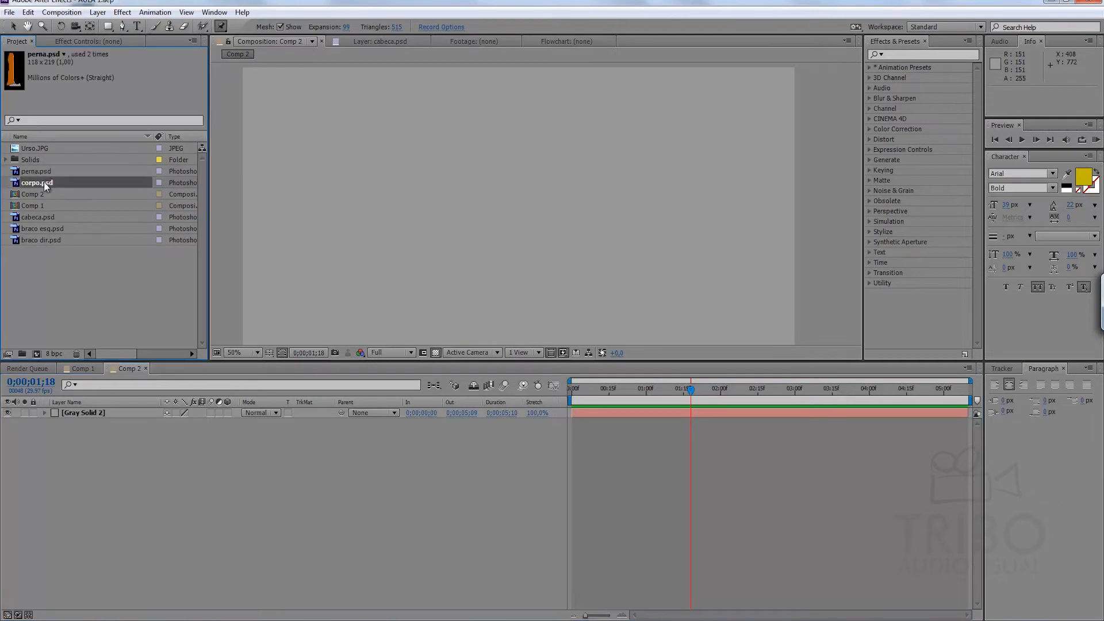
left_click(36, 220)
left_click(35, 229)
left_click(38, 240)
left_click(39, 265)
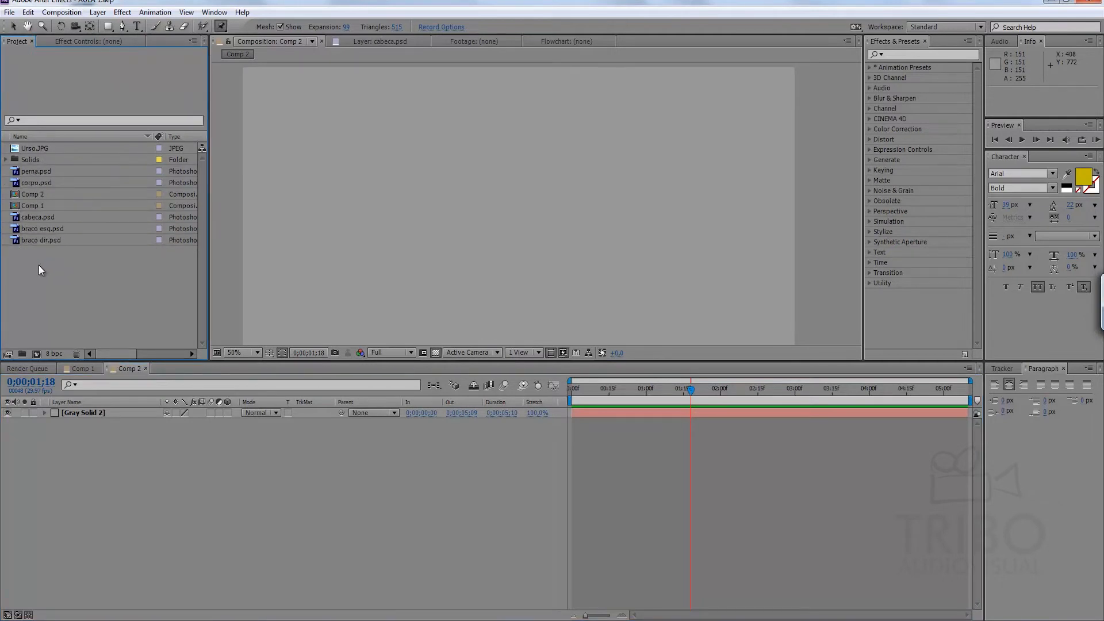
left_click(44, 150)
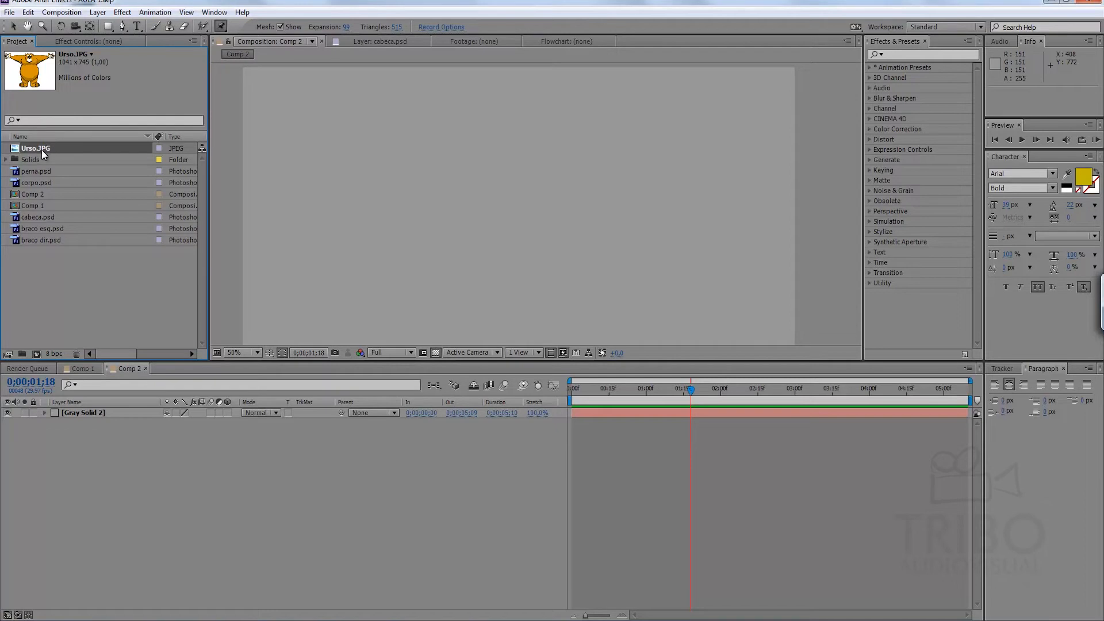
left_click(78, 318)
Review the composition settings of Comp 2, leaving them as they are.
left_click(108, 452)
key("ctrl+k")
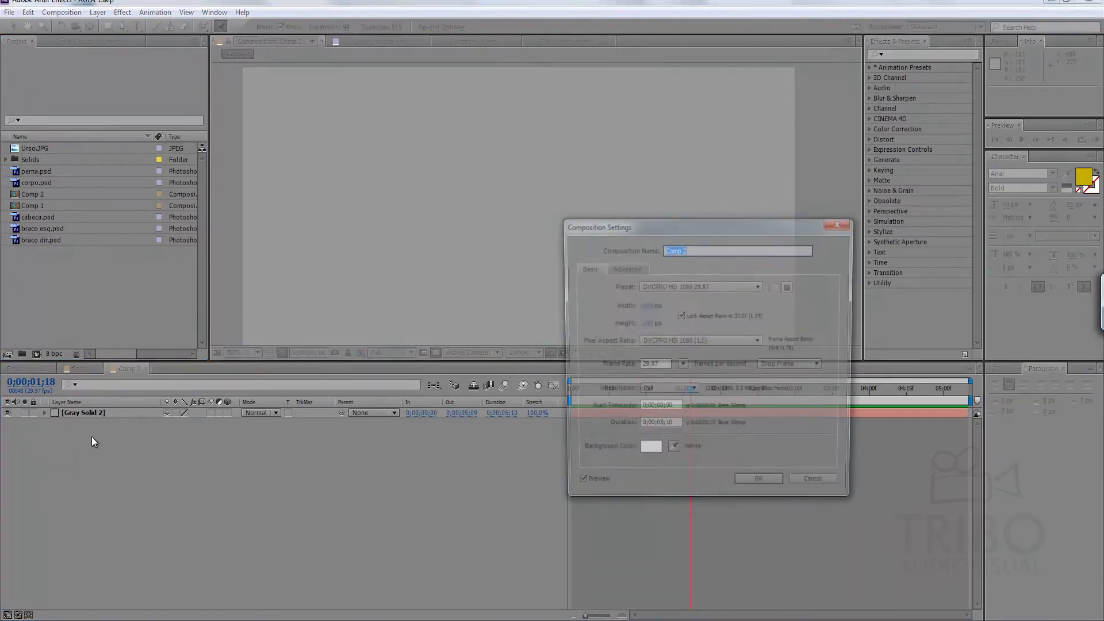
left_click_drag(741, 225, 672, 171)
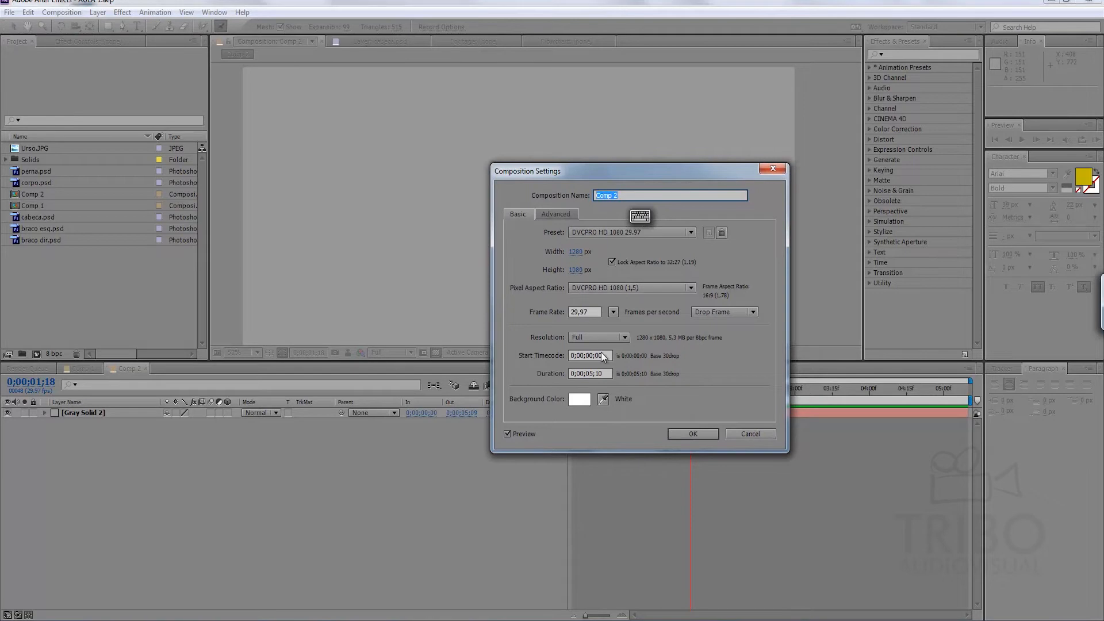
left_click(686, 433)
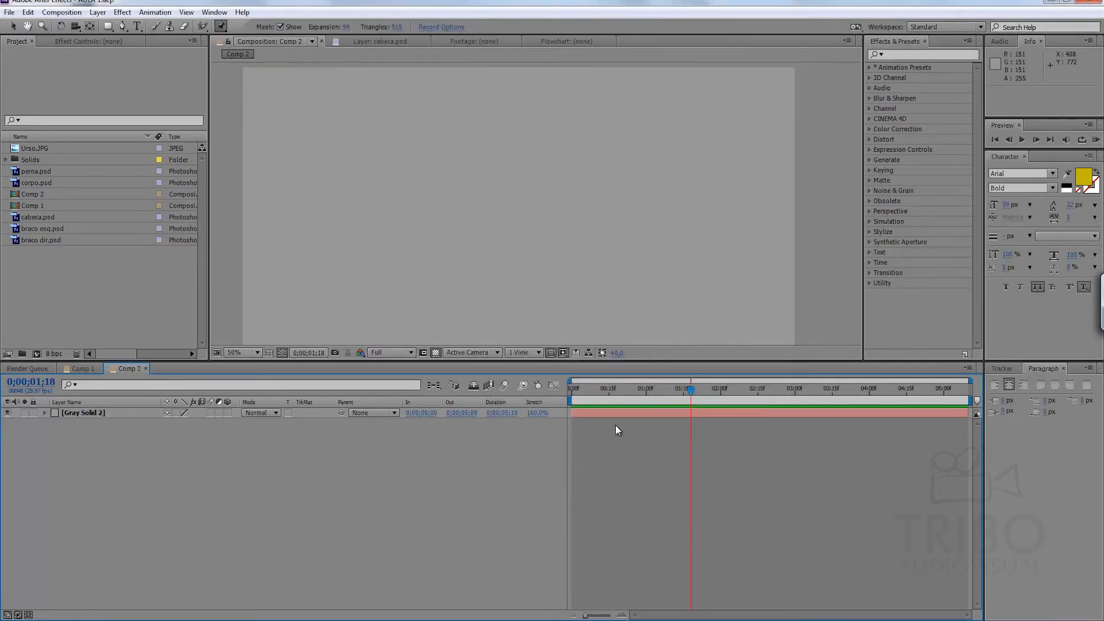
Add the Urso.JPG image to Comp 2 as a layer above Gray Solid 2.
left_click(92, 413)
left_click(100, 434)
left_click_drag(165, 359, 157, 385)
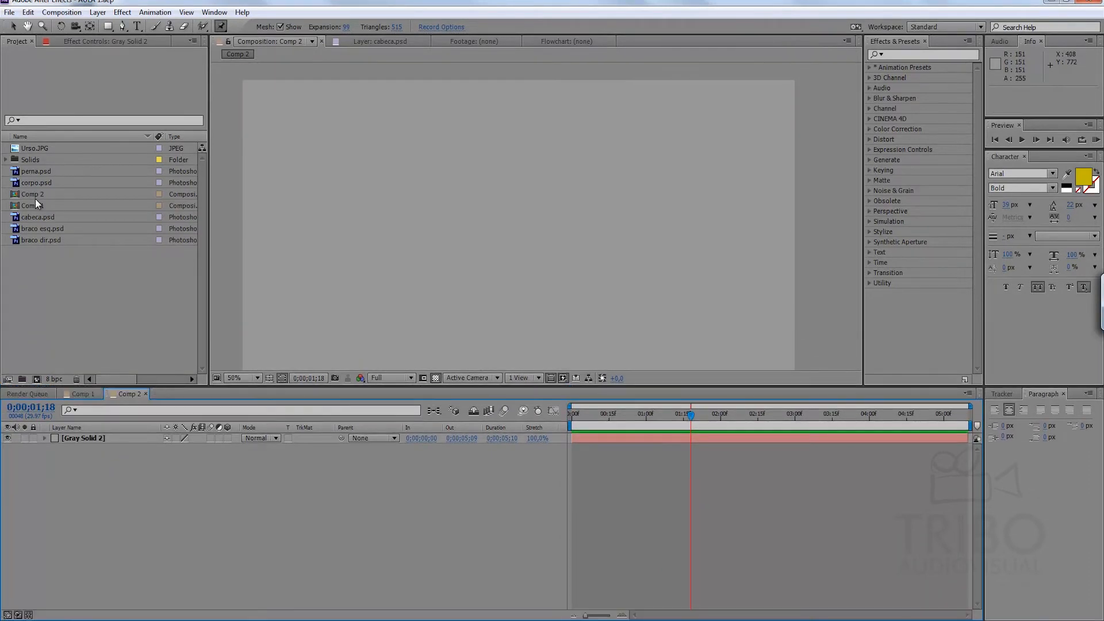
left_click(43, 149)
left_click_drag(39, 147, 98, 440)
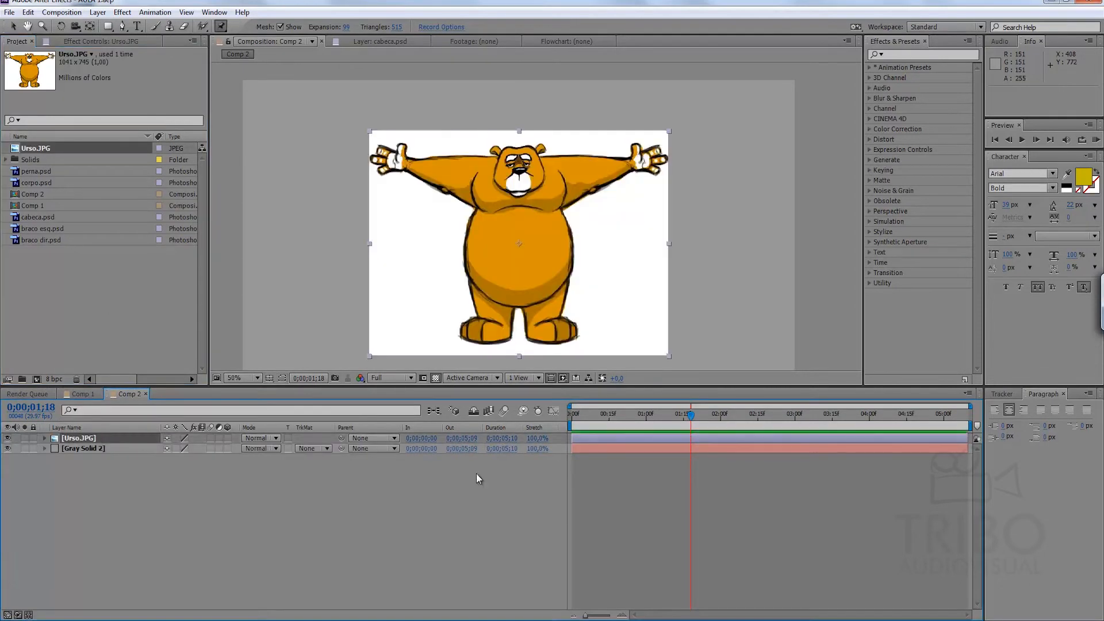
left_click(603, 521)
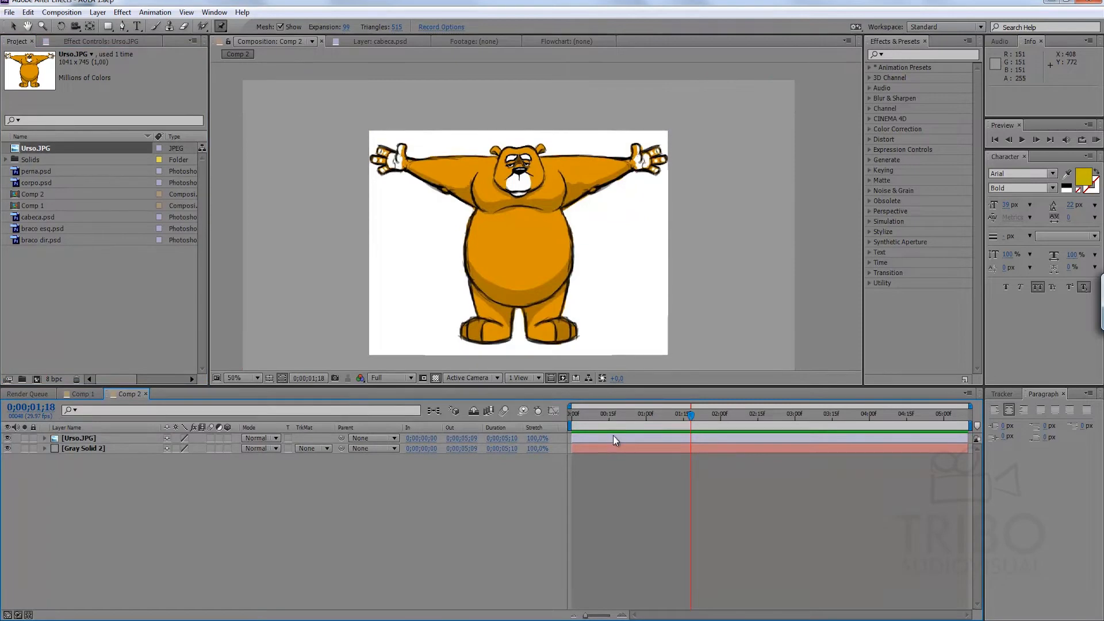
Apply the Luma Key effect to the Urso.JPG layer with its key type set to Key Out Brighter.
left_click(86, 439)
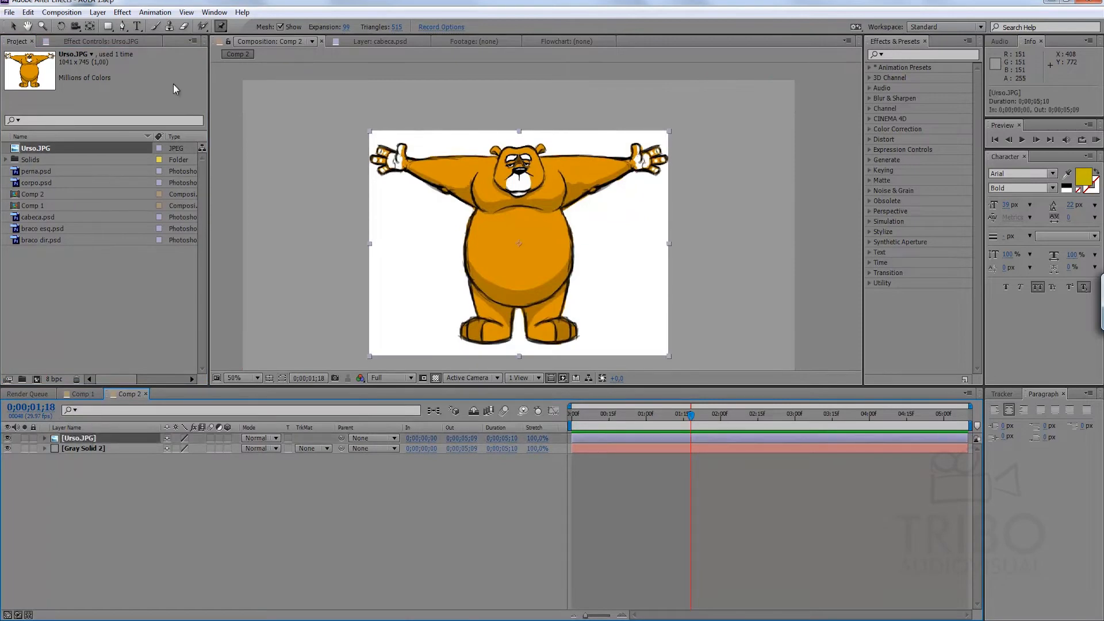
left_click(122, 12)
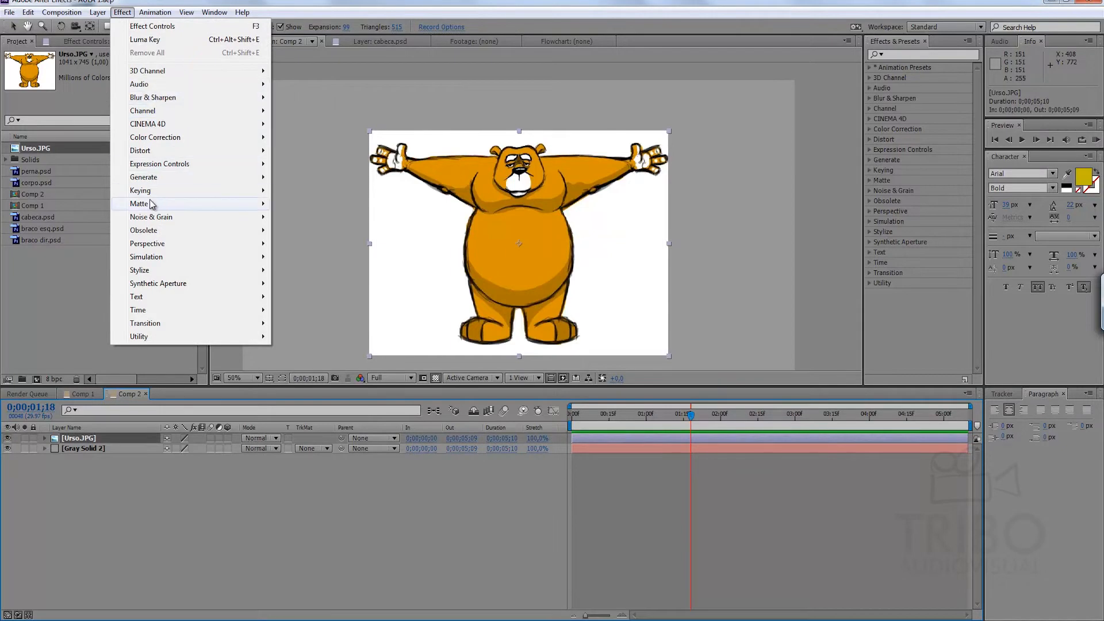
mouse_move(173, 194)
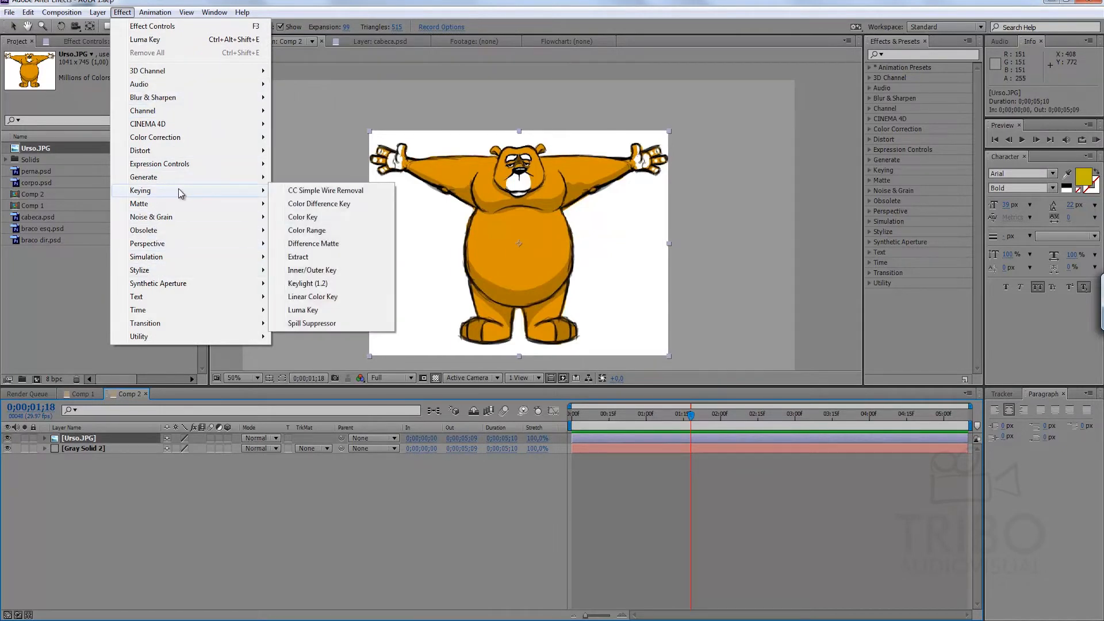
left_click(315, 313)
left_click(161, 78)
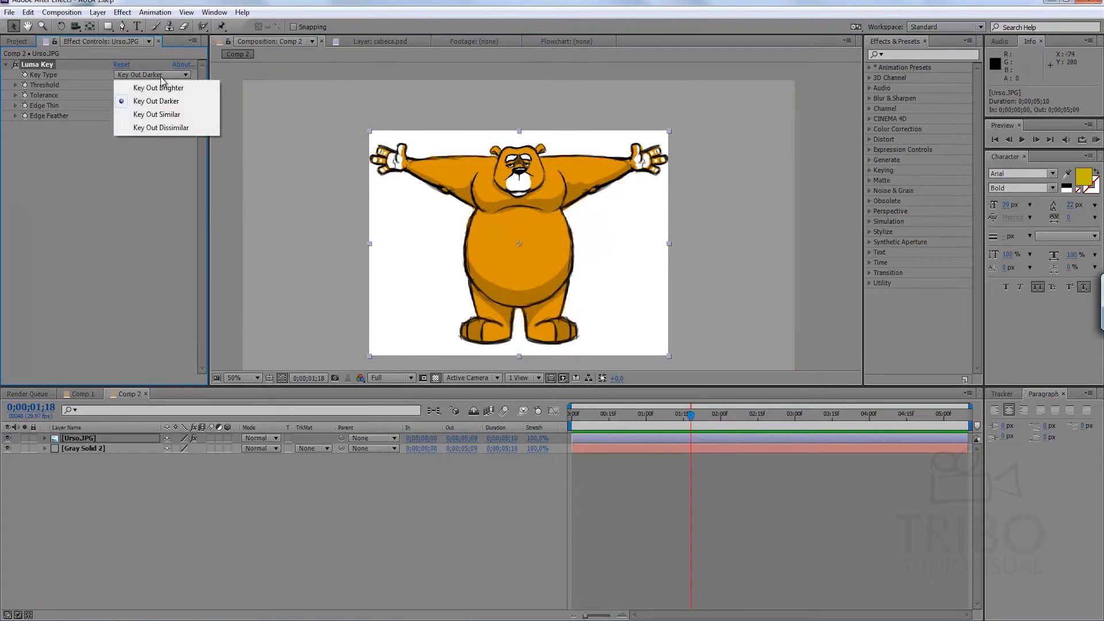
left_click(168, 89)
Adjust the Luma Key threshold to 183 to remove the white background around the bear.
left_click_drag(115, 85, 277, 116)
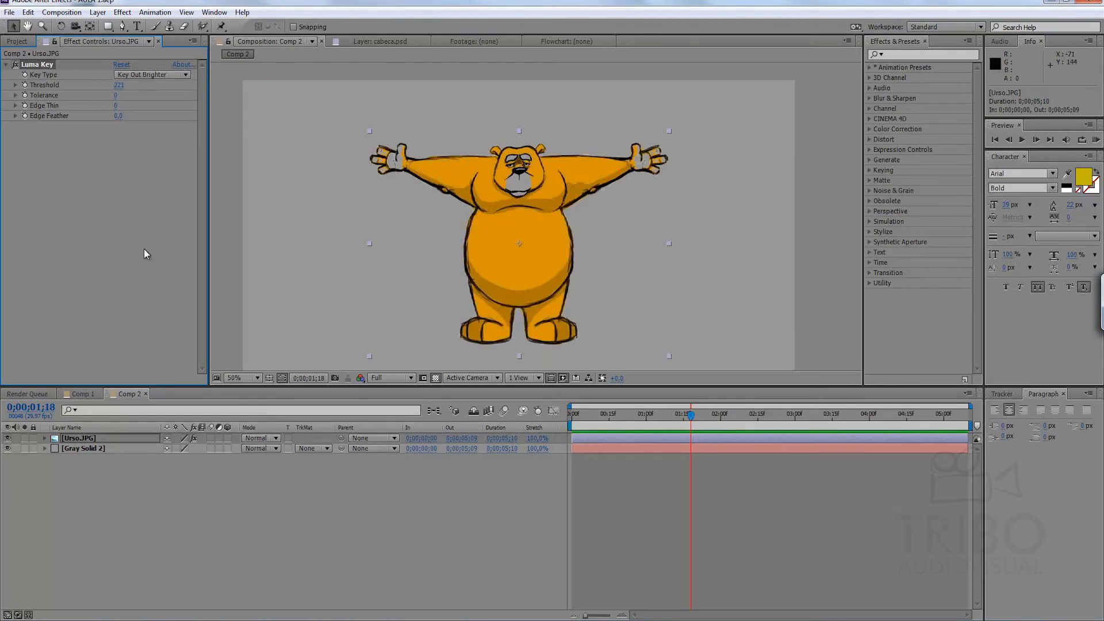
left_click(615, 512)
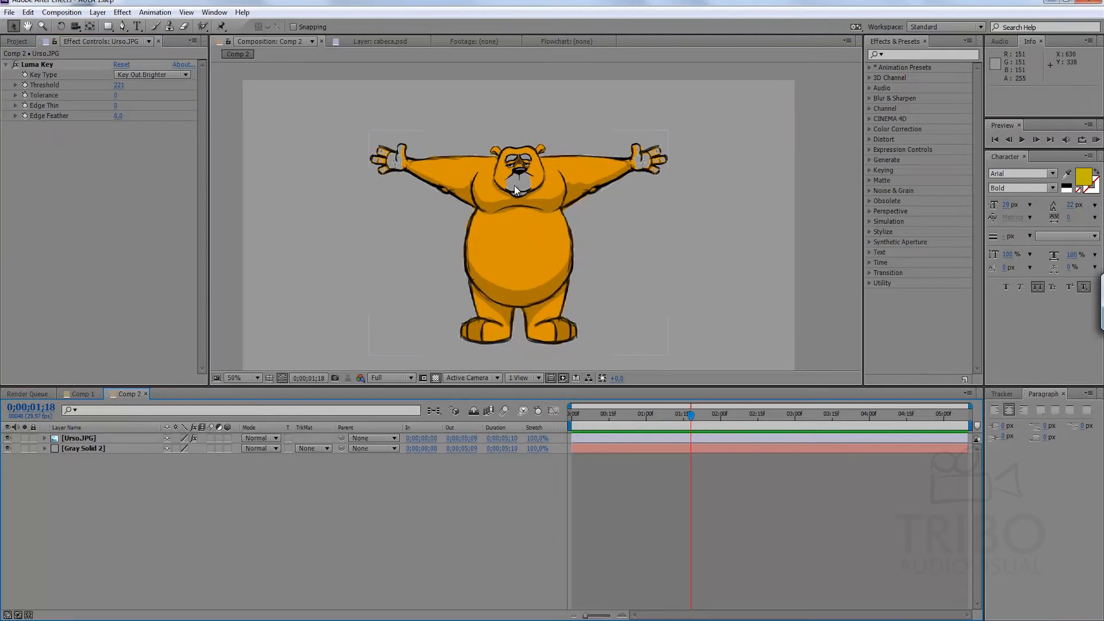
left_click_drag(605, 414, 616, 414)
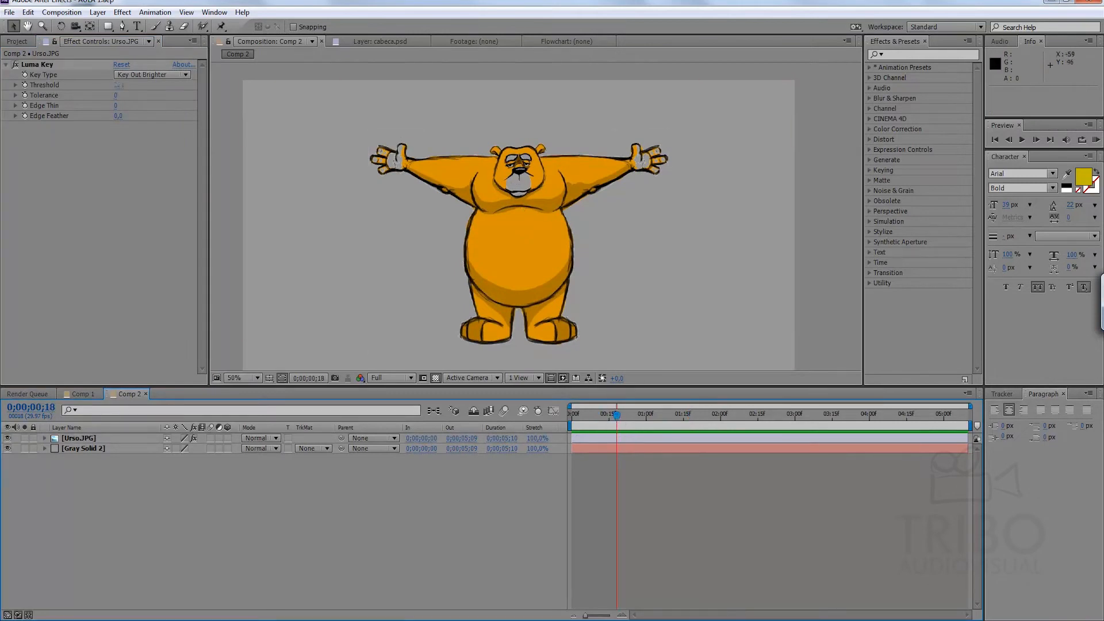
left_click_drag(120, 86, 199, 90)
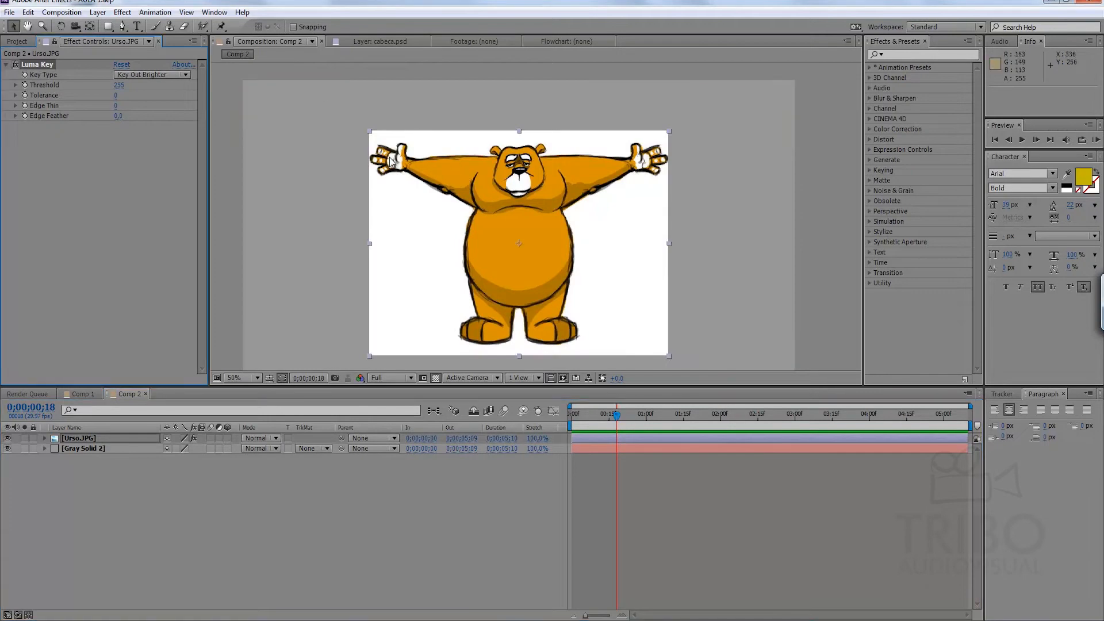
left_click_drag(120, 85, 86, 95)
left_click(590, 472)
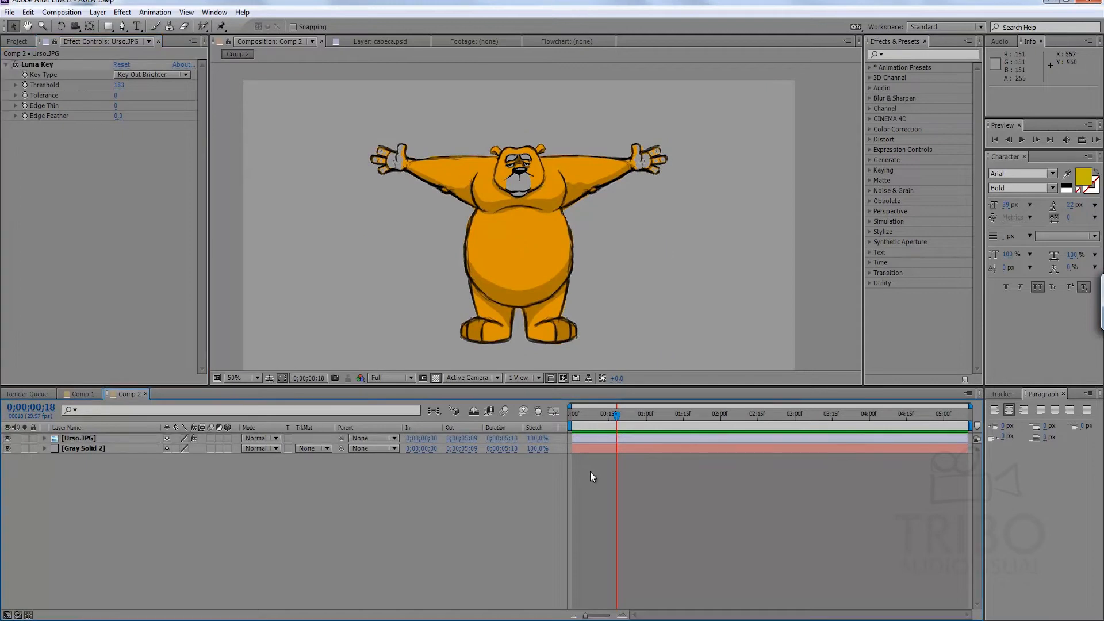
Move the current time to 0;00;00;00 and select the Urso.JPG layer.
left_click_drag(610, 414, 571, 416)
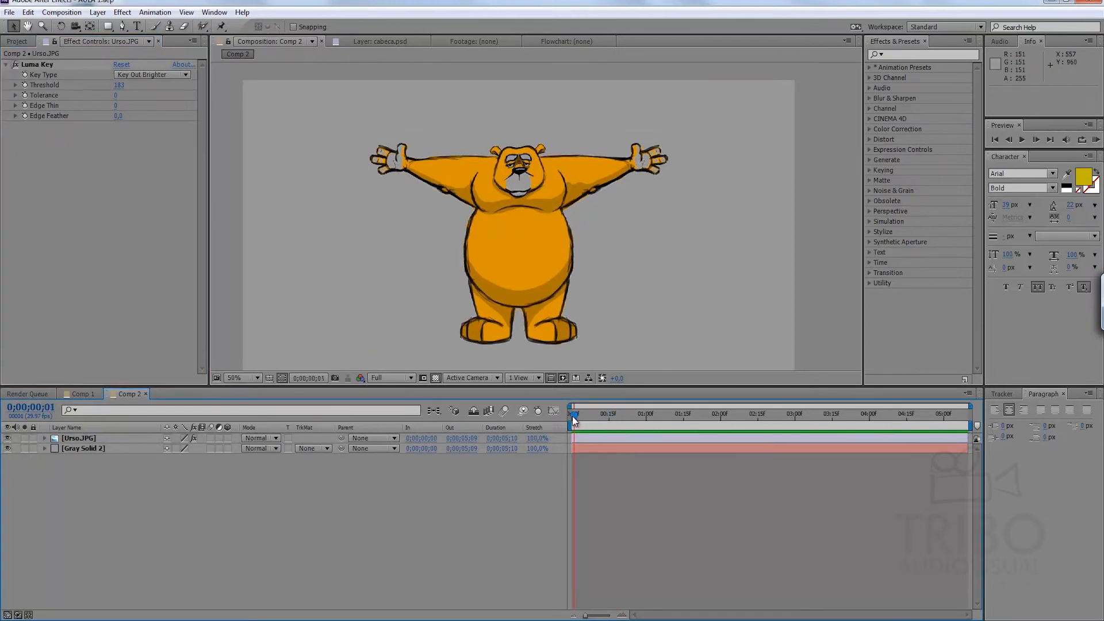
left_click(77, 438)
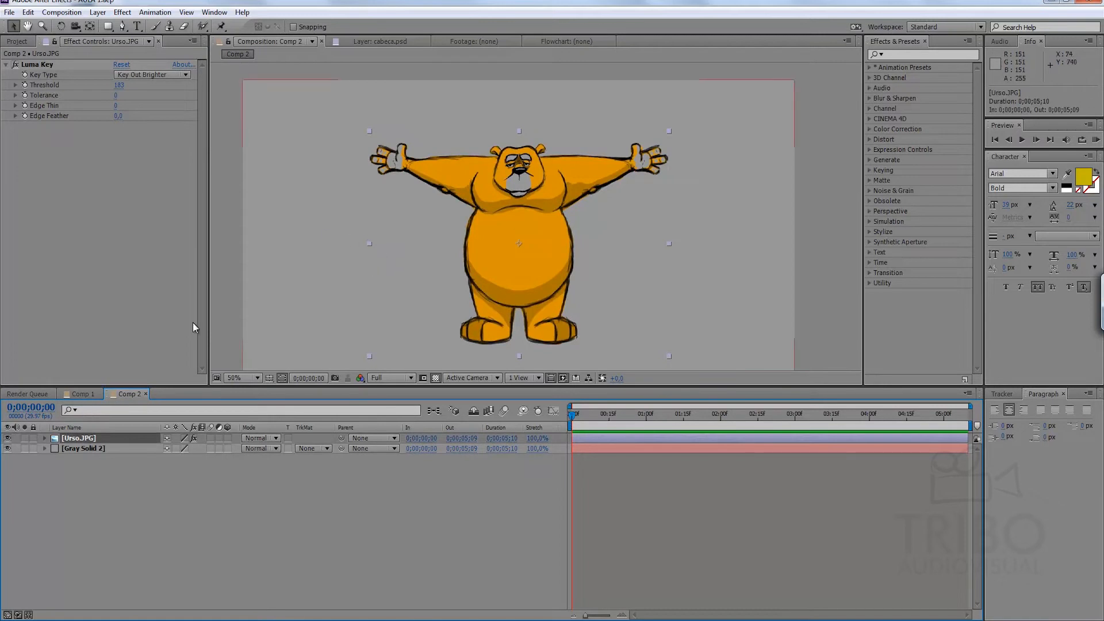
left_click(125, 485)
left_click(111, 441)
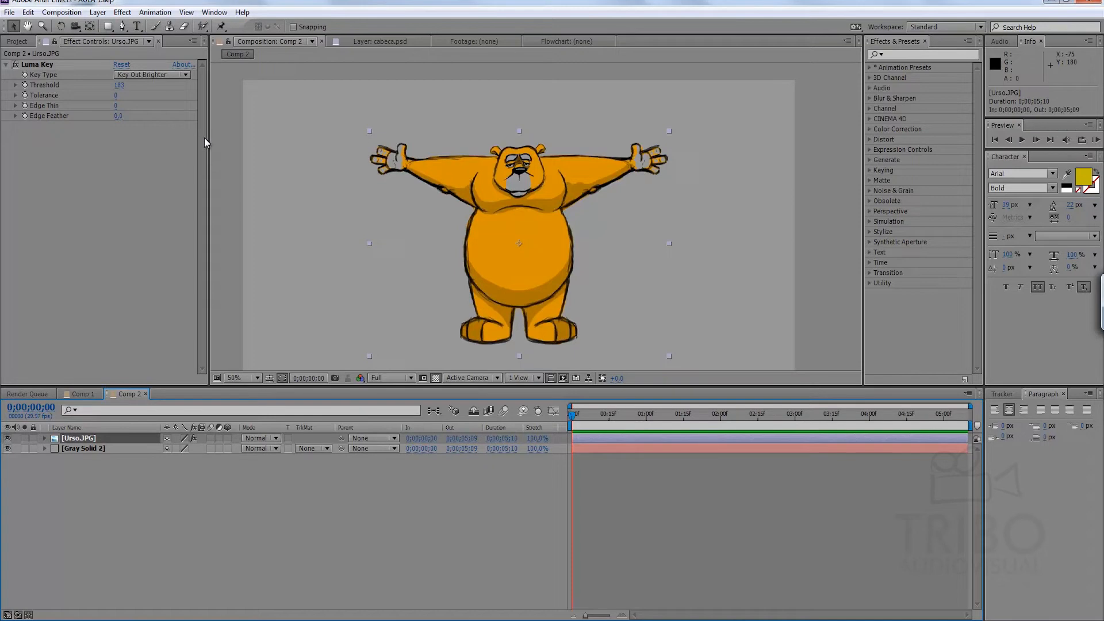
left_click(143, 482)
left_click(122, 440)
Place puppet pins on the bear's face and on both hands, arms and shoulders with the Puppet Pin tool.
left_click(222, 27)
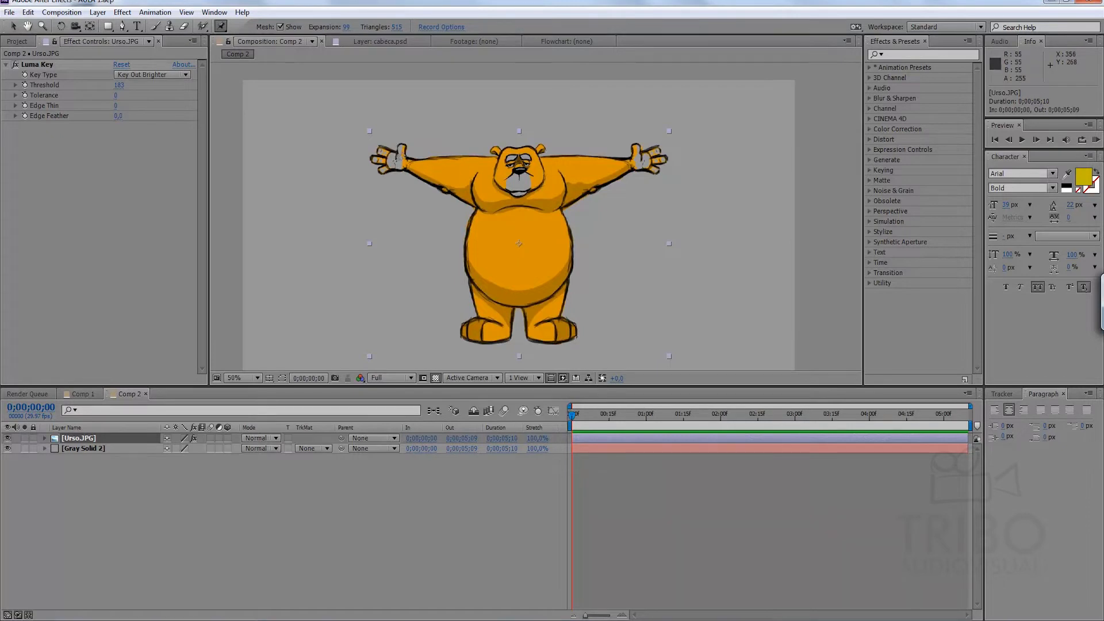
left_click(413, 159)
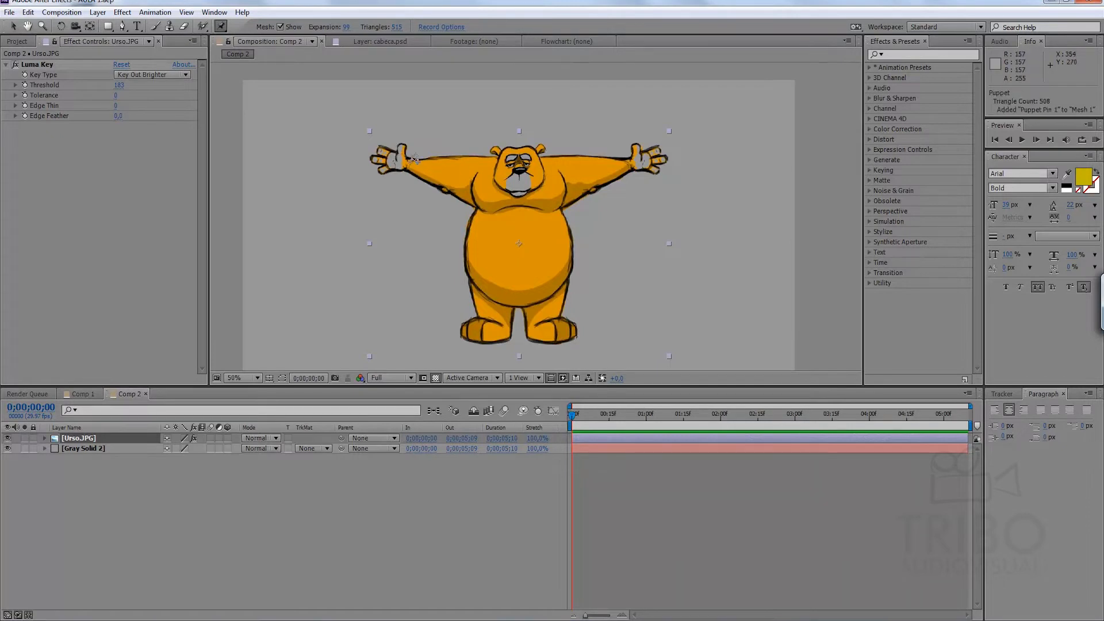
left_click(446, 172)
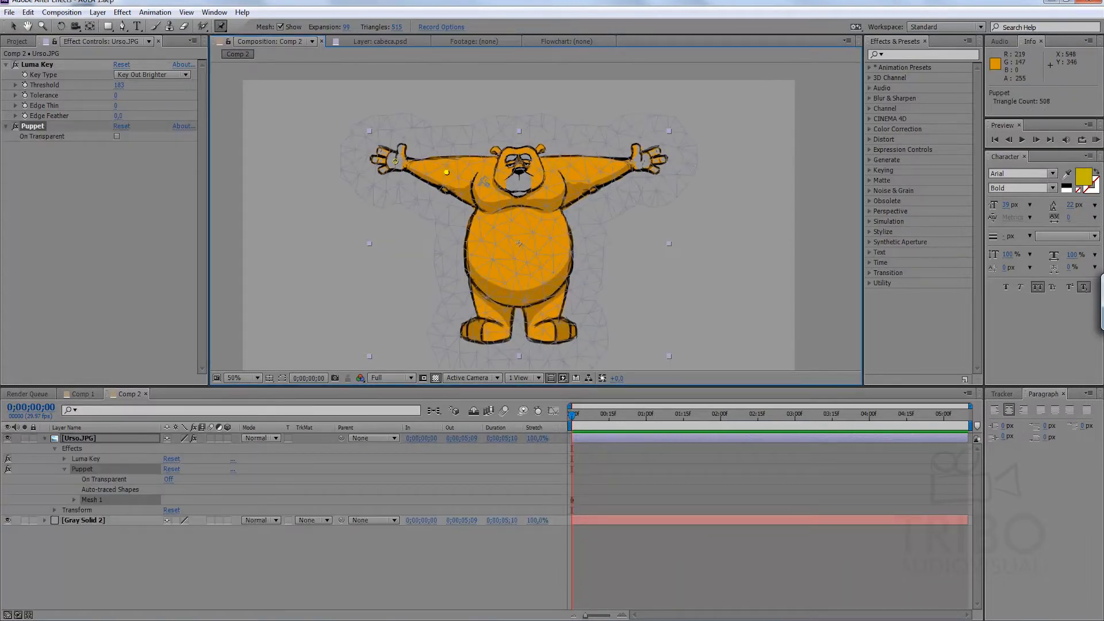
left_click(479, 184)
left_click(520, 170)
left_click(644, 164)
left_click(592, 174)
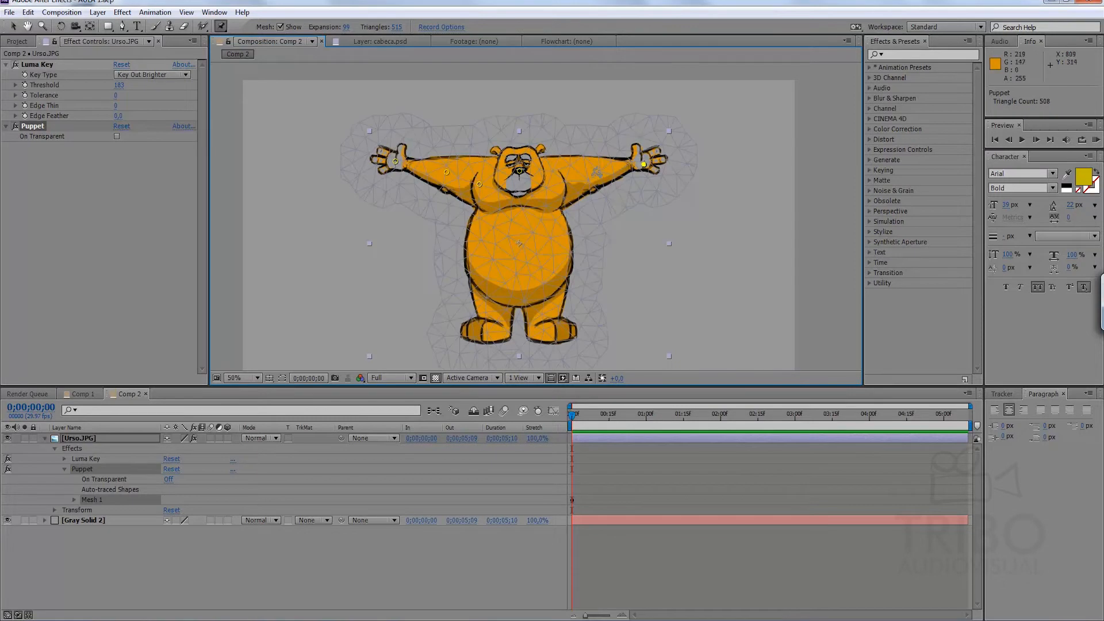
left_click(565, 193)
Add puppet pins on the bear's chest, belly centre, hips, feet, legs and both sides of the belly.
left_click(519, 211)
left_click(518, 255)
left_click(490, 294)
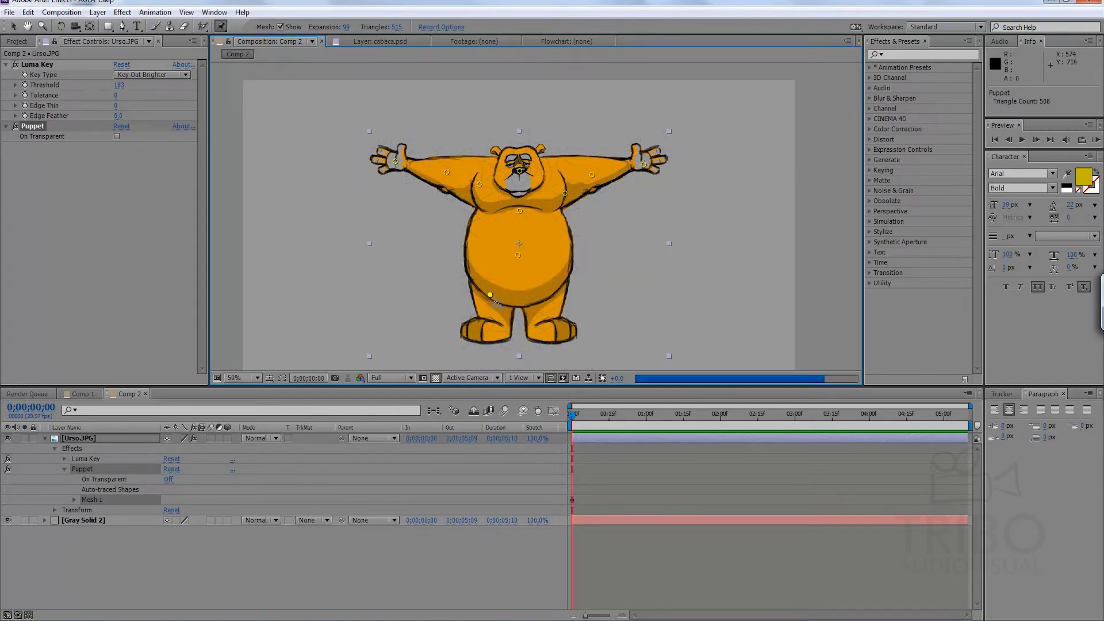
left_click(504, 332)
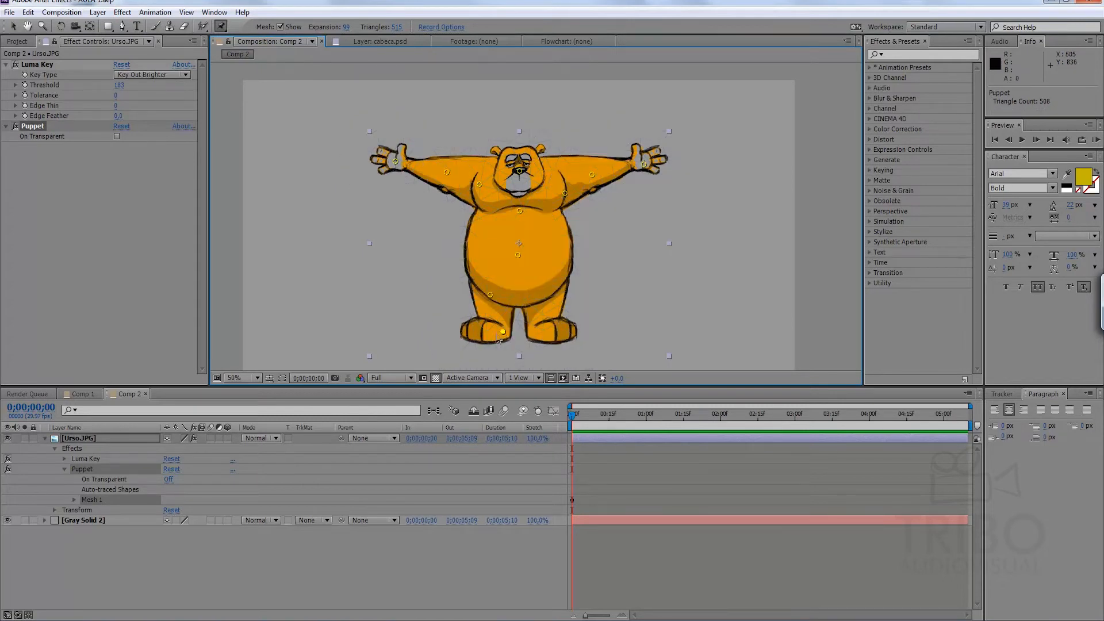
left_click(471, 332)
left_click(537, 333)
left_click(573, 330)
left_click(547, 292)
left_click(546, 313)
left_click(493, 313)
left_click(473, 241)
left_click(567, 240)
Set the puppet mesh to 822 triangles and reduce its expansion to 8.
left_click(397, 27)
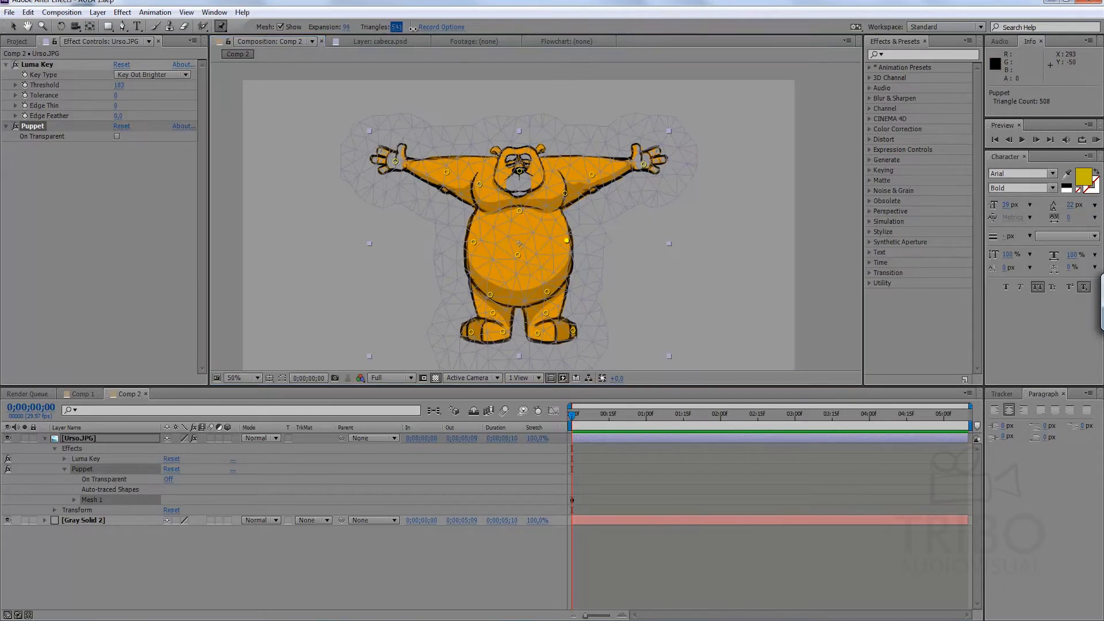
left_click_drag(428, 29, 484, 31)
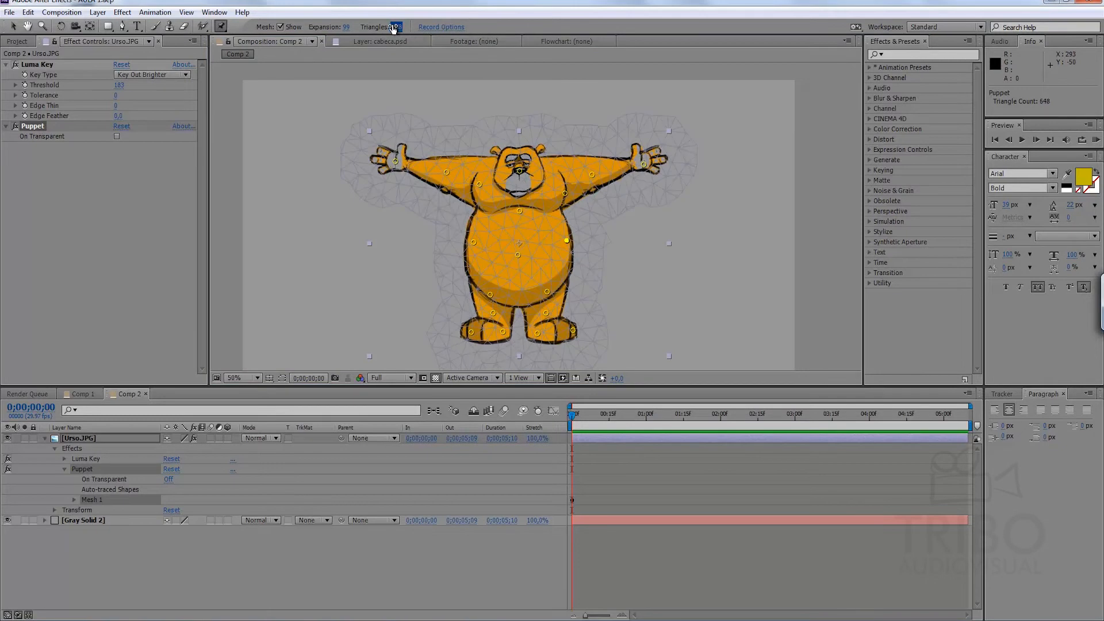
left_click_drag(490, 34, 498, 35)
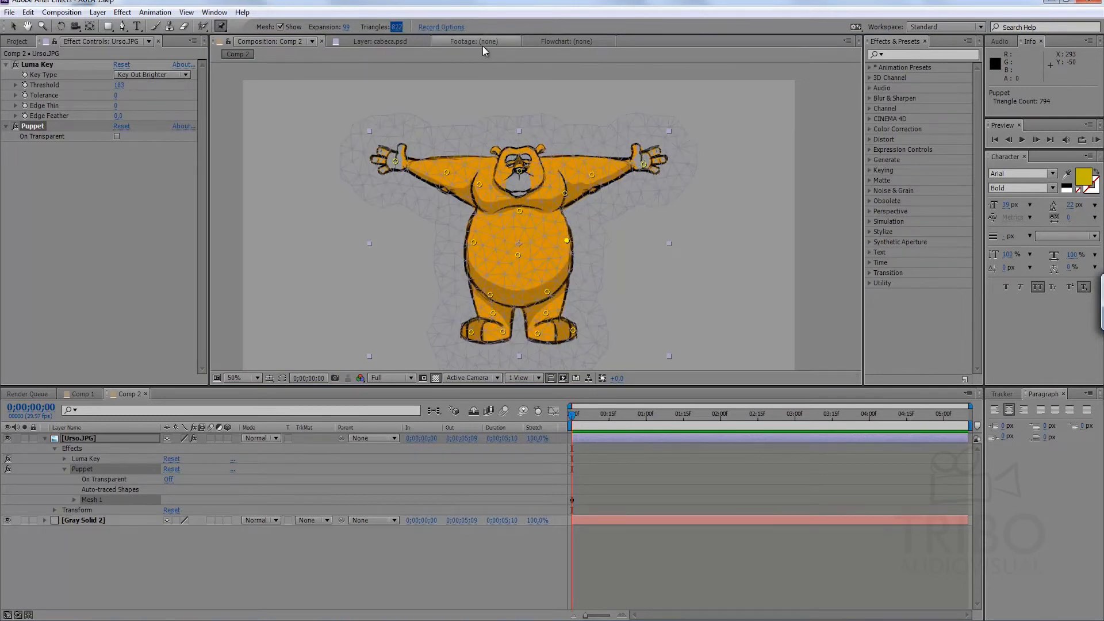
left_click(346, 27)
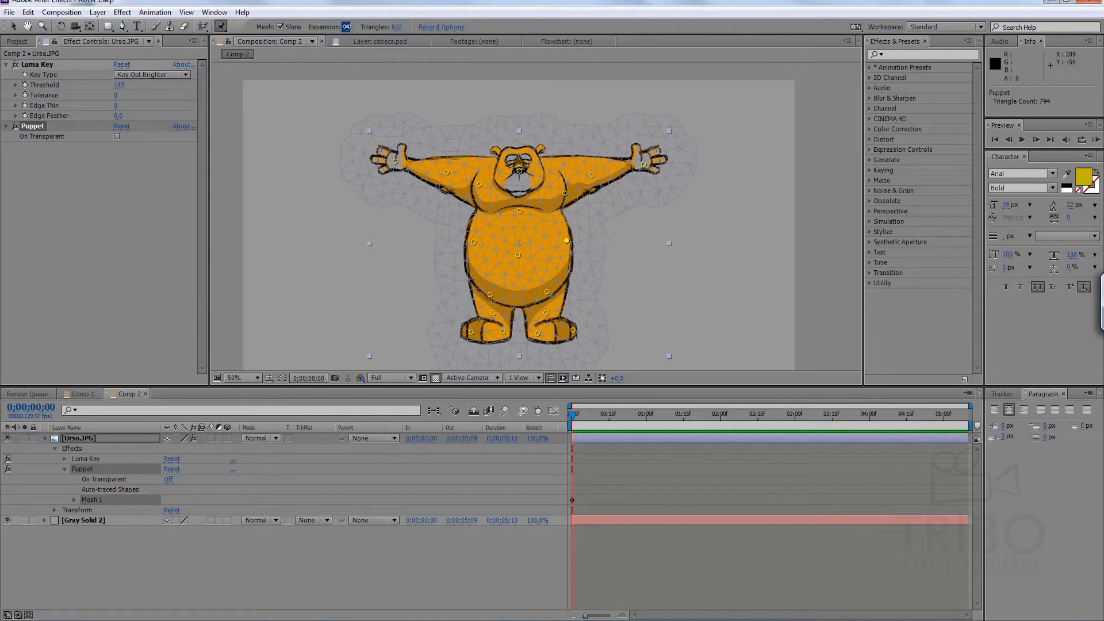
left_click_drag(334, 28, 292, 38)
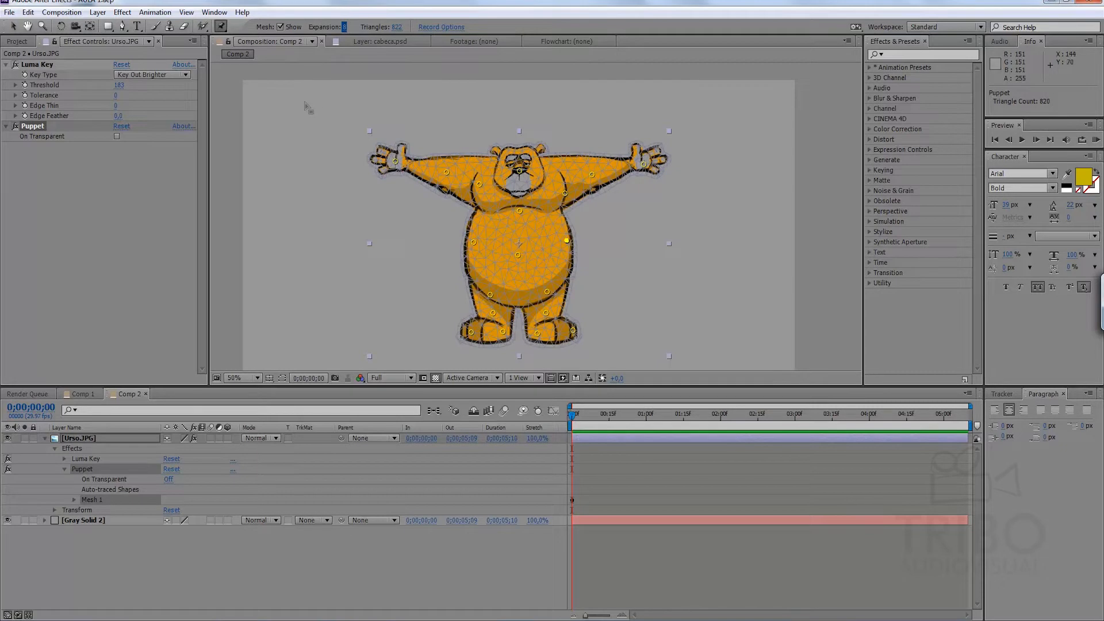
Reveal the keyframed puppet pin positions of the Urso.JPG layer and enlarge the timeline area to list them.
key("u")
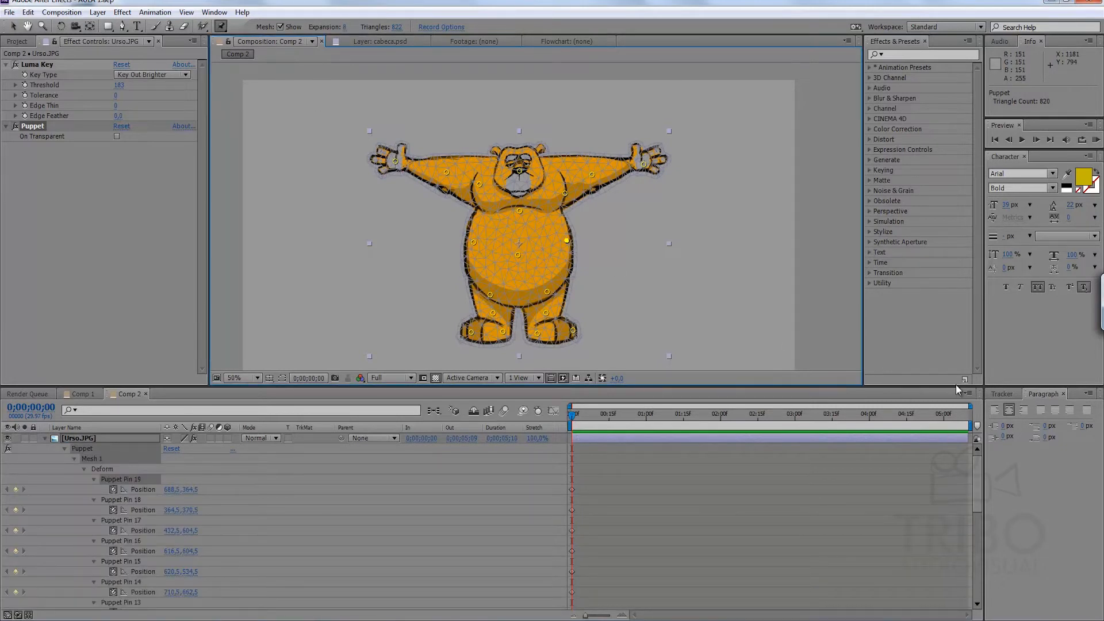
left_click_drag(957, 387, 952, 311)
left_click_drag(978, 423, 995, 388)
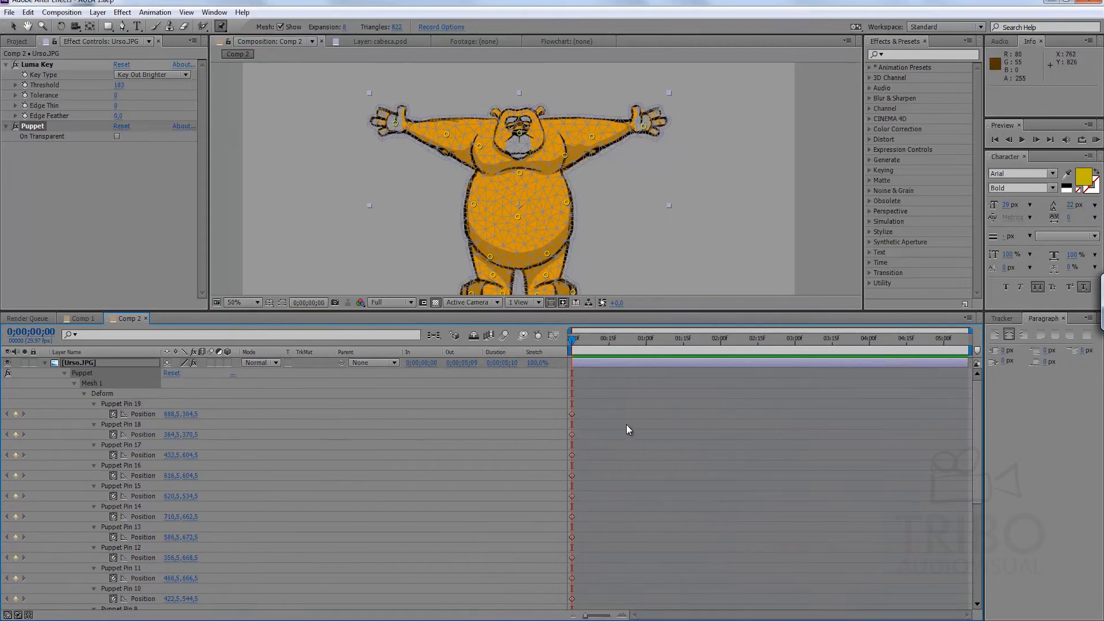
At 0;00;01;20, move the puppet pins to bend the arm on the bear's image-right side and raise the hand on the image-left side.
key("comma")
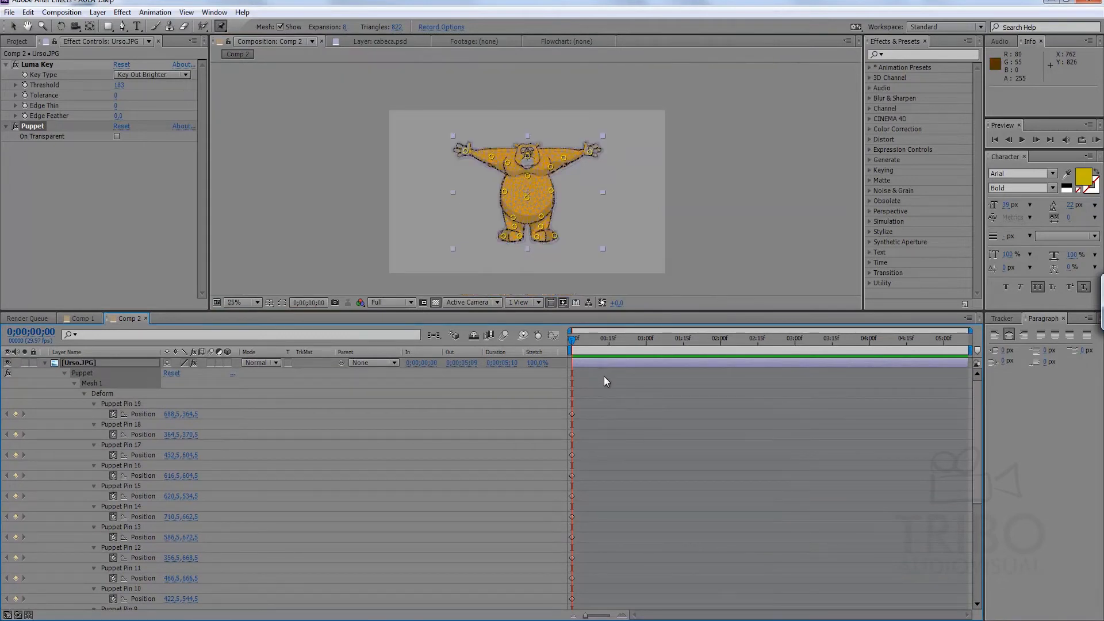
left_click_drag(595, 340, 696, 340)
key("period")
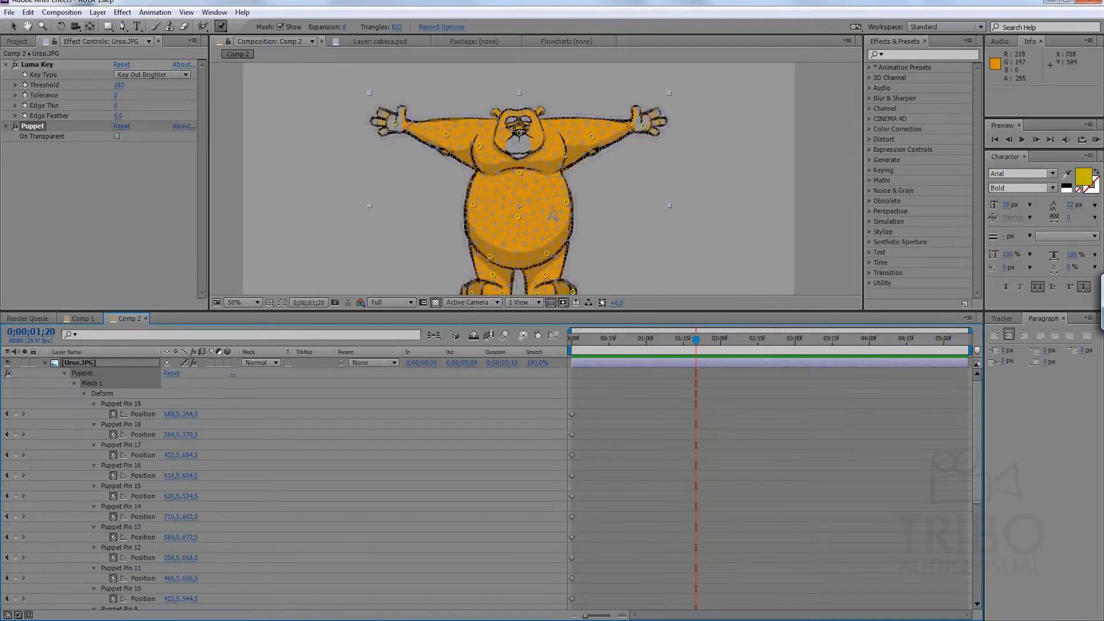
key("period")
key("comma")
left_click_drag(645, 129, 590, 131)
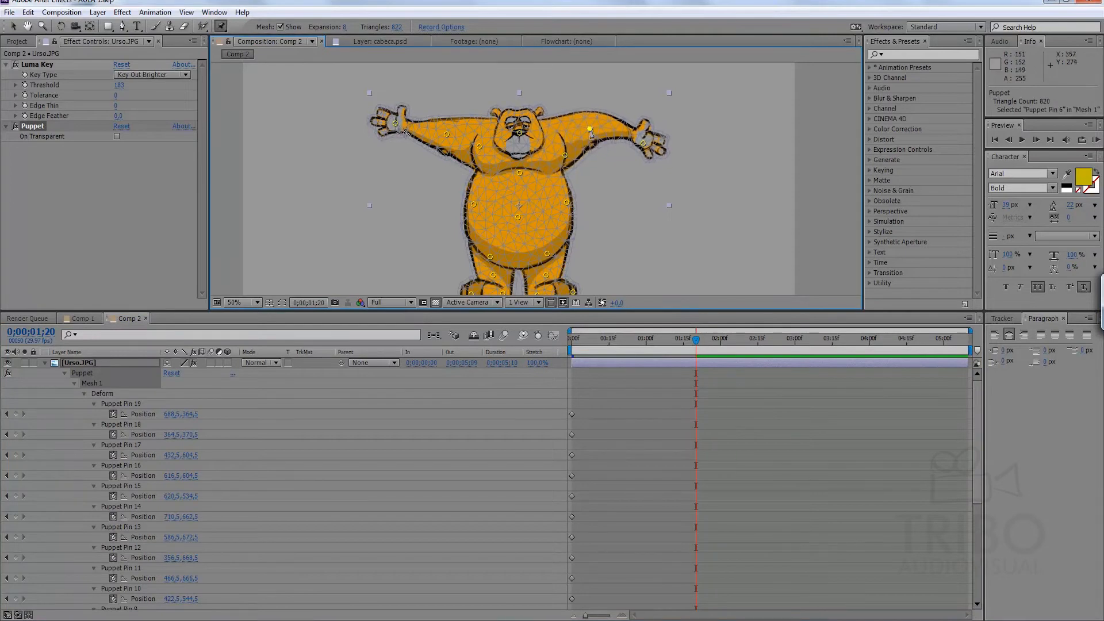
left_click_drag(395, 124, 409, 94)
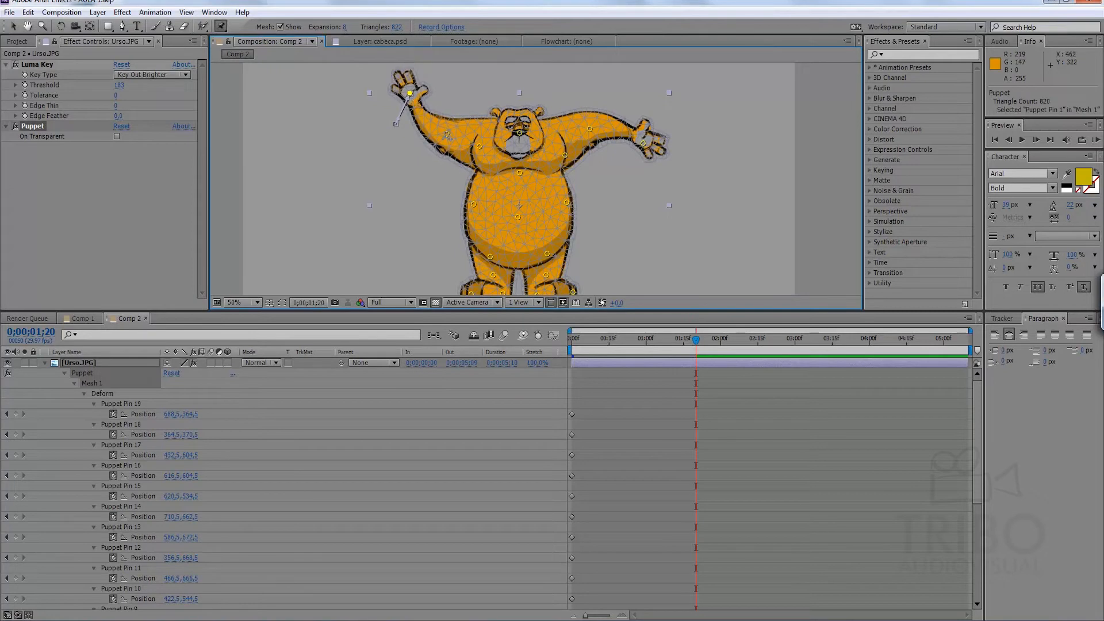
At 0;00;01;20, lower the elbow pin of the bear's raised image-left arm and fine-tune both shoulder pins.
left_click_drag(447, 135, 438, 145)
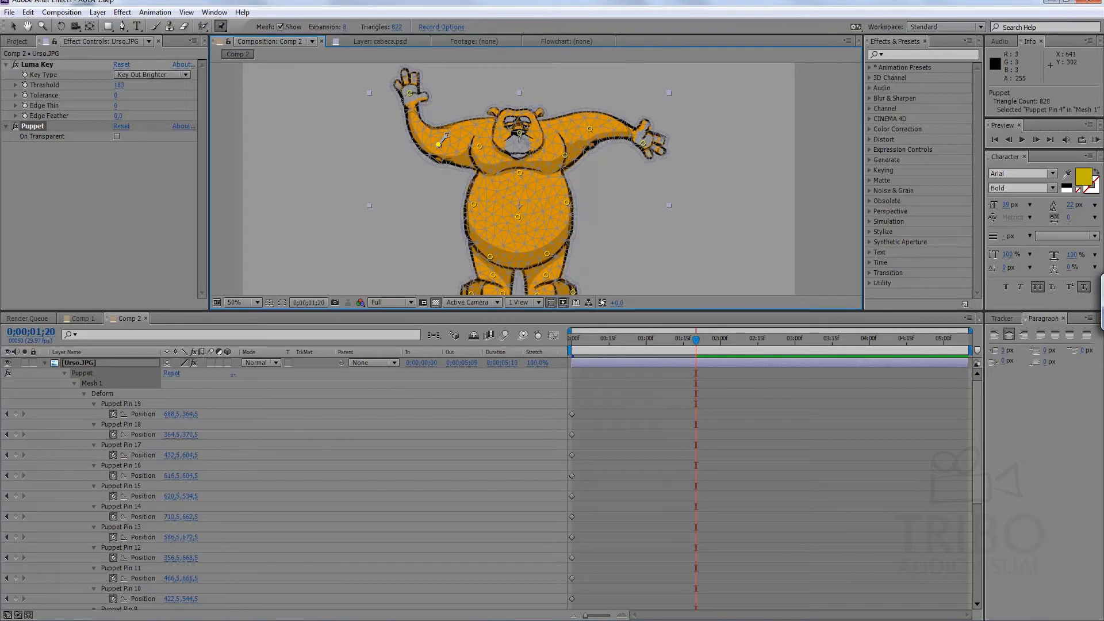
left_click(519, 132)
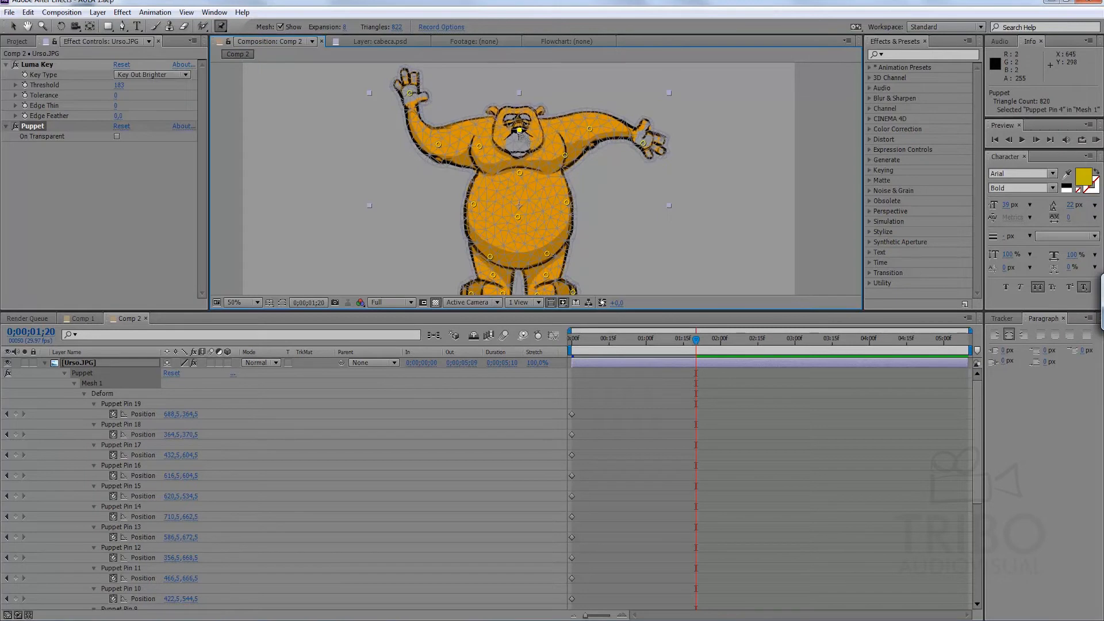
left_click(480, 147)
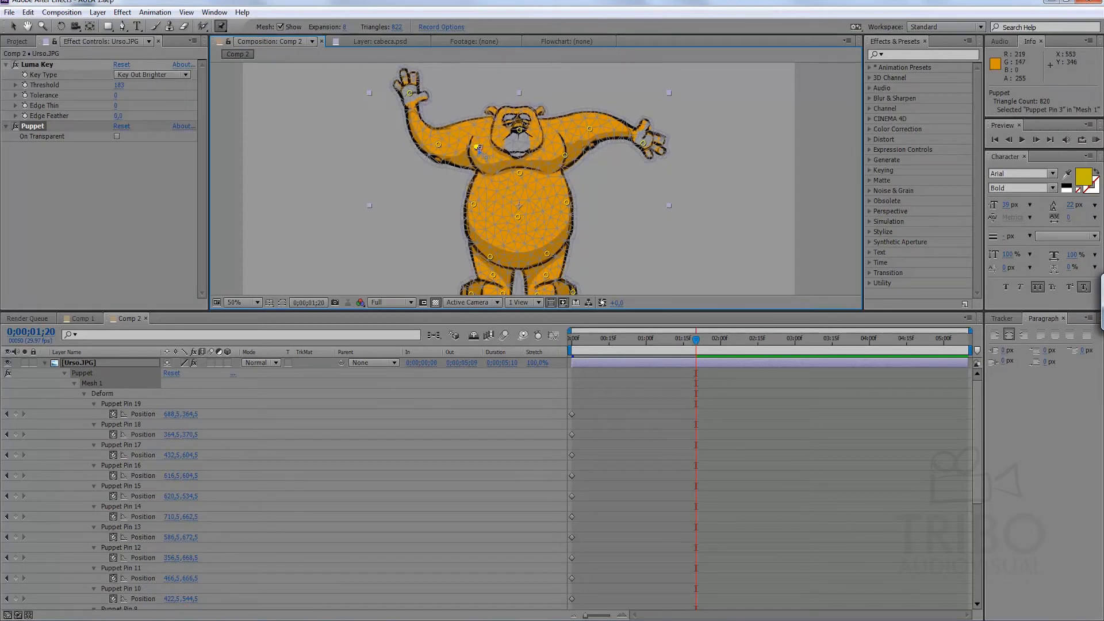
mouse_move(565, 155)
left_mouse_down()
mouse_move(566, 165)
mouse_move(565, 155)
left_mouse_up()
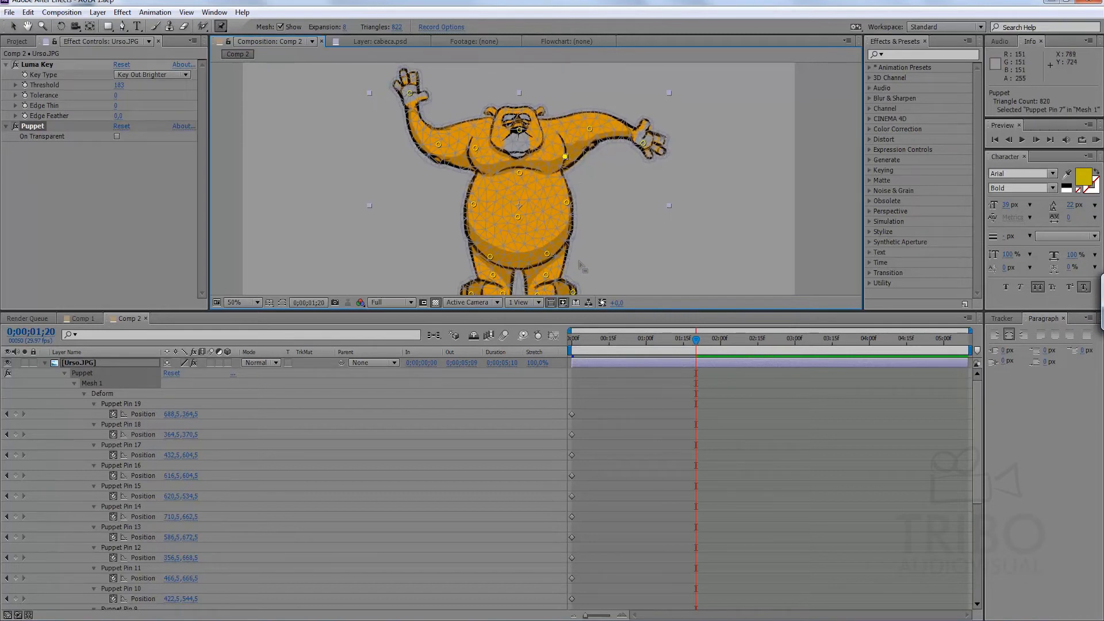
Spread the bear's feet outward and shift the image-left leg, hip and belly centre pins toward the image-left side at 0;00;01;20.
scroll(605, 207, "down", 3)
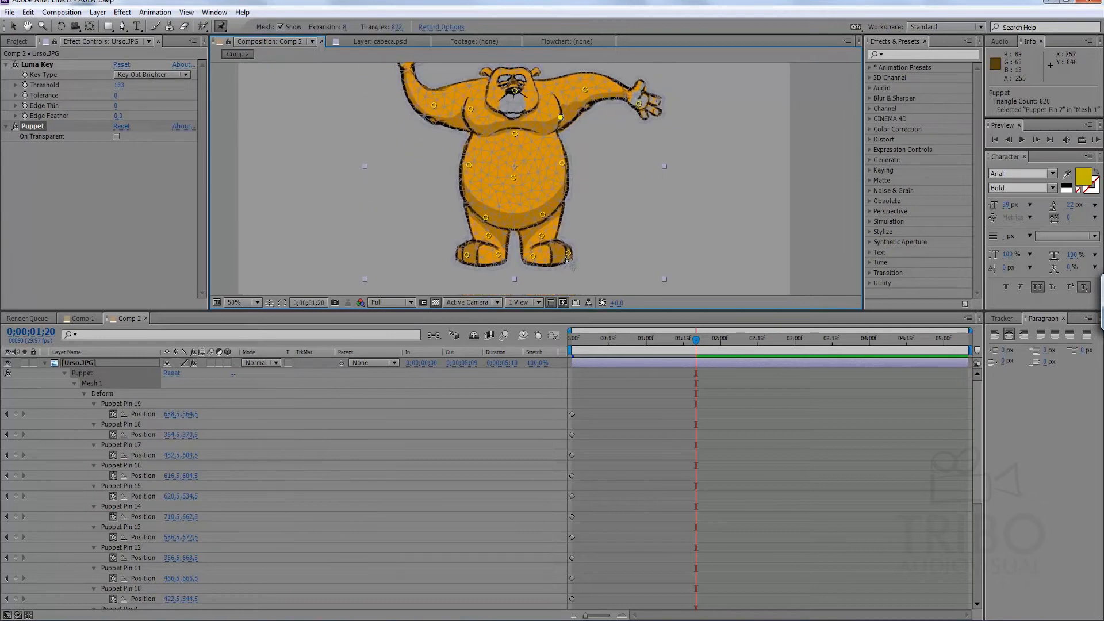
left_click_drag(568, 254, 541, 259)
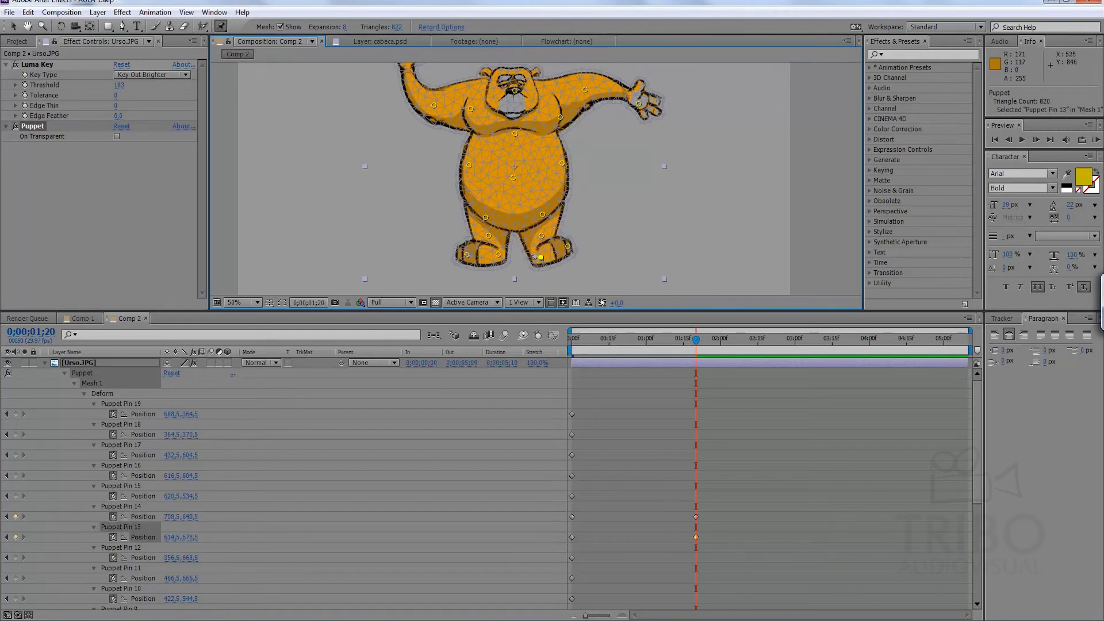
left_click_drag(498, 256, 453, 255)
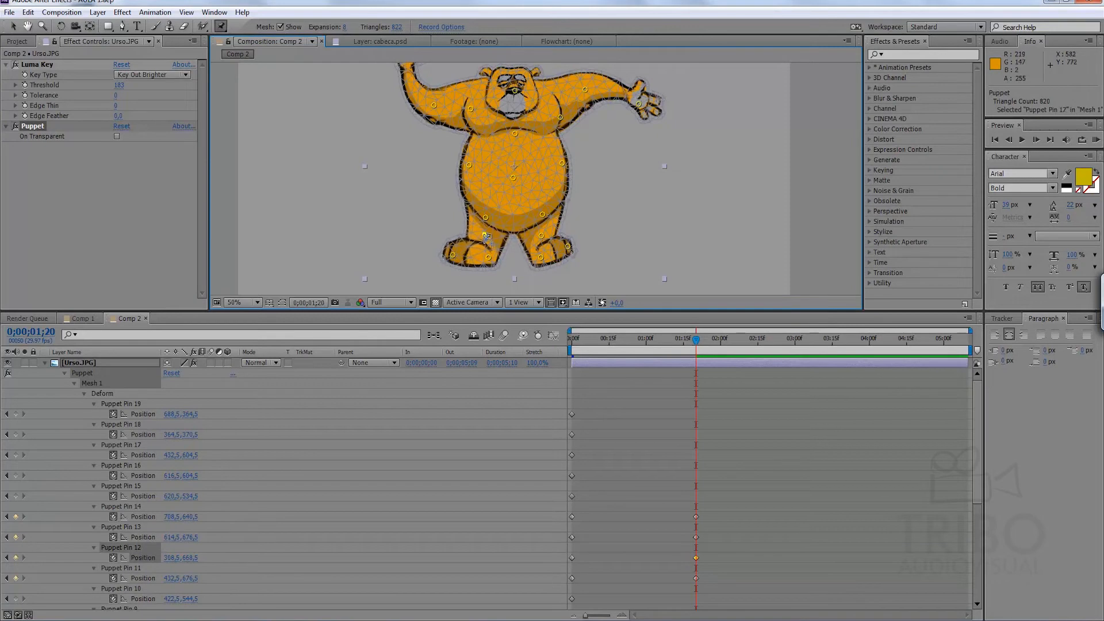
left_click_drag(482, 235, 505, 182)
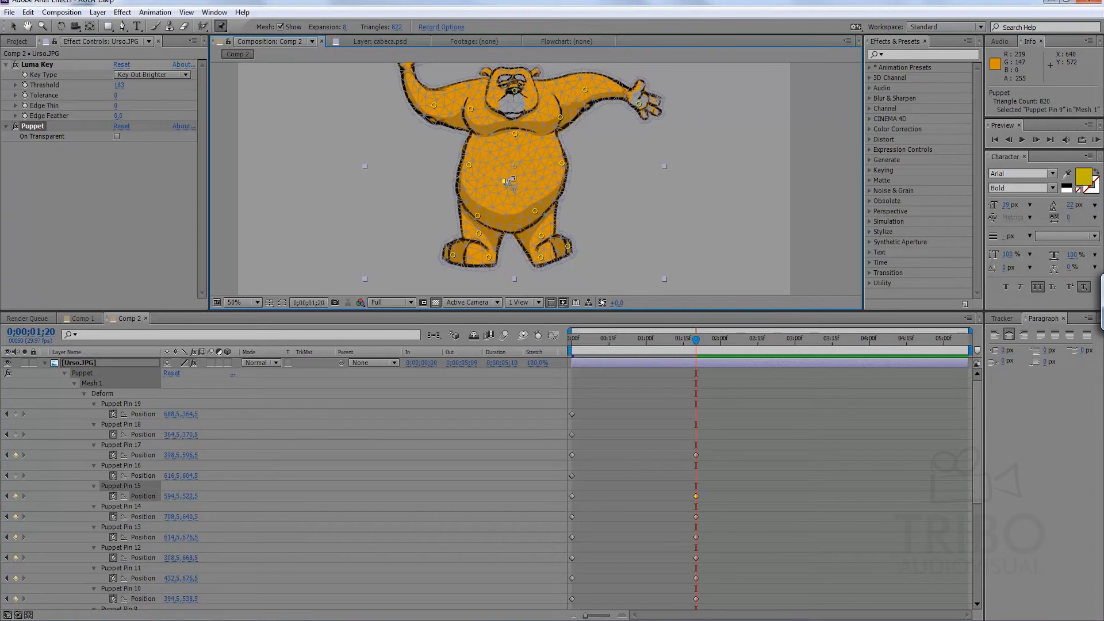
Copy the first-frame position keyframes of Puppet Pins 10 to 17 to 0;00;03;03.
left_click(729, 391)
key("u")
key("u")
left_click_drag(687, 340, 802, 345)
key("comma")
left_click(615, 392)
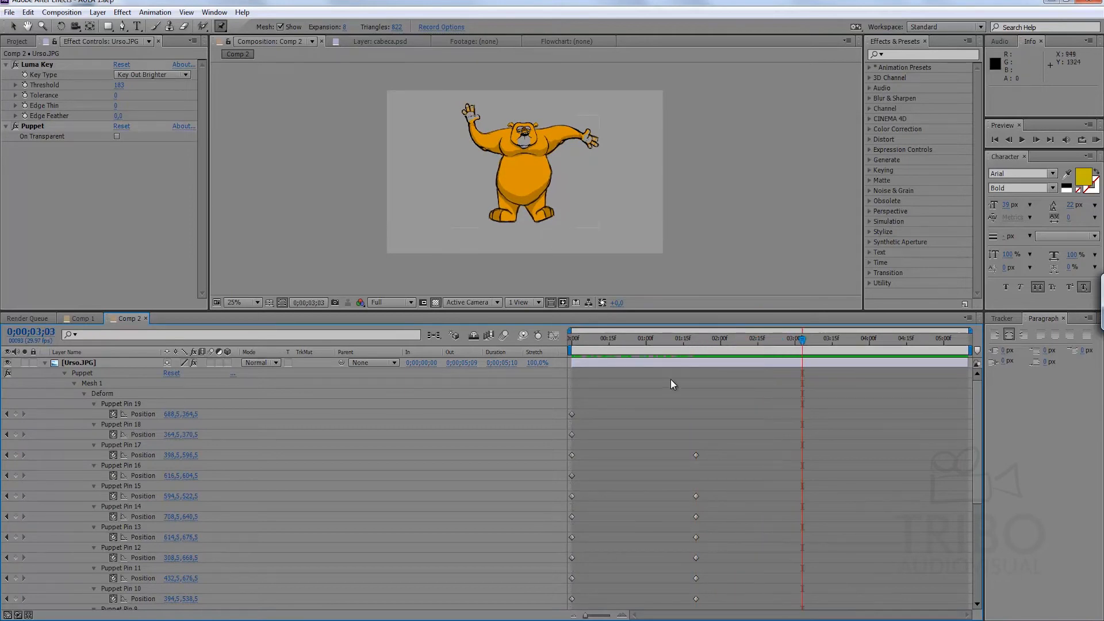
left_click_drag(729, 444, 630, 613)
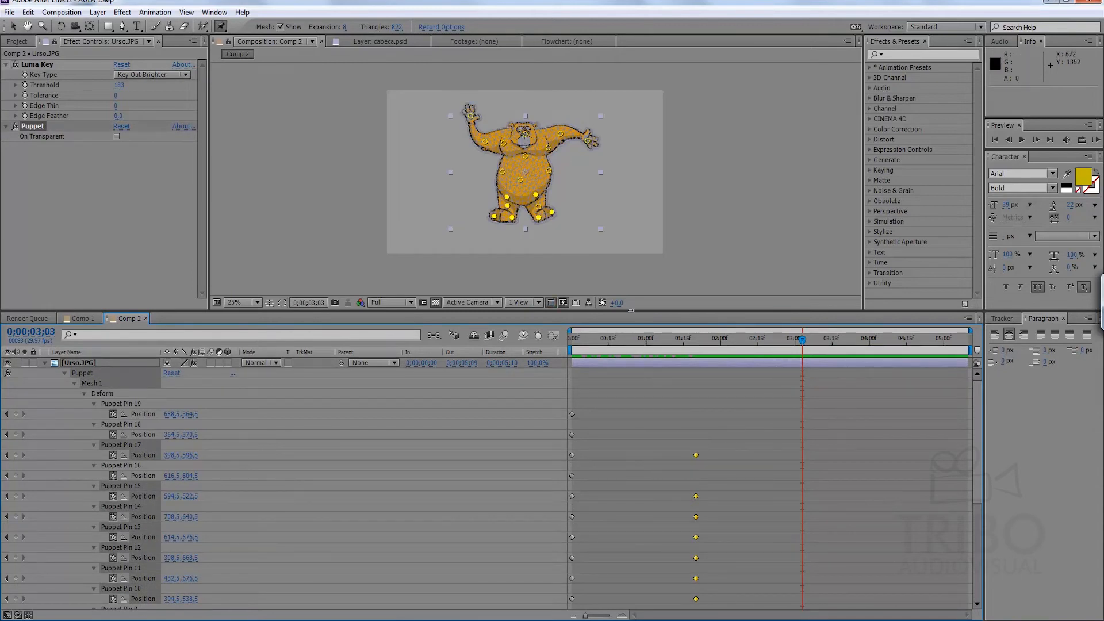
left_click(840, 439)
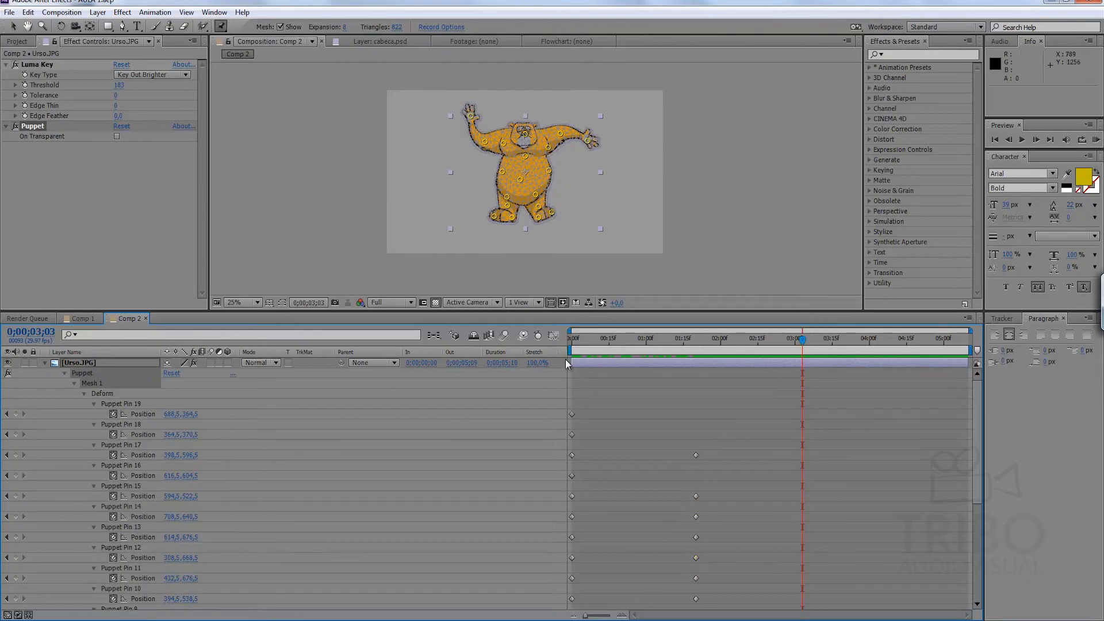
left_click_drag(588, 452, 460, 617)
key("ctrl+v")
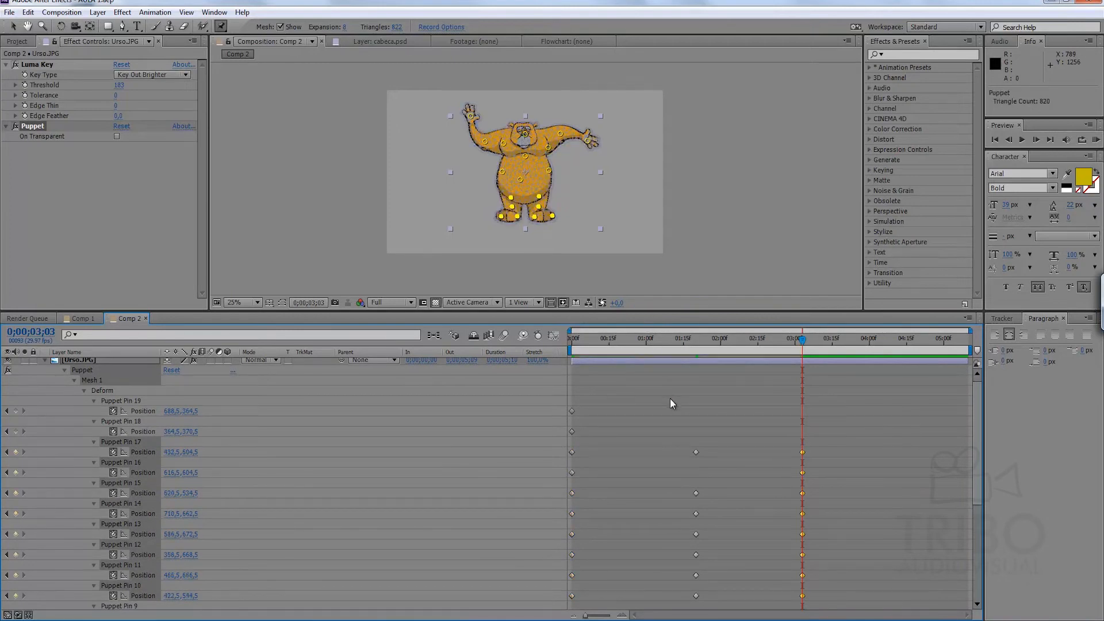
At 0;00;03;03, lower the image-left hand, raise the image-right hand slightly, and preview the animation up to that frame.
left_click(671, 399)
left_click_drag(472, 115, 461, 125)
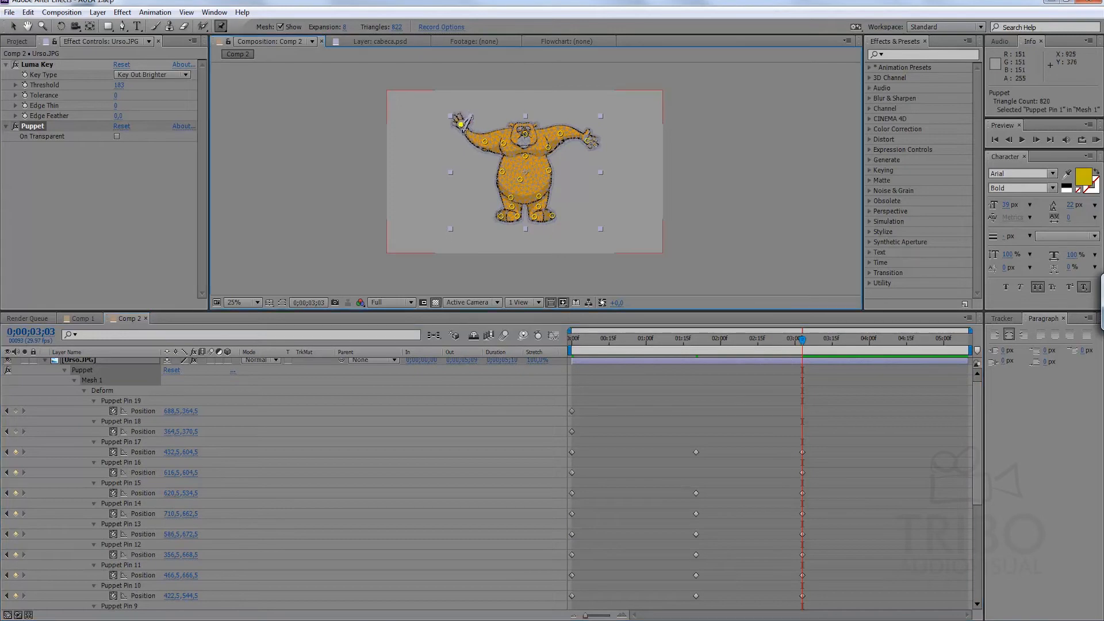
left_click_drag(588, 140, 589, 132)
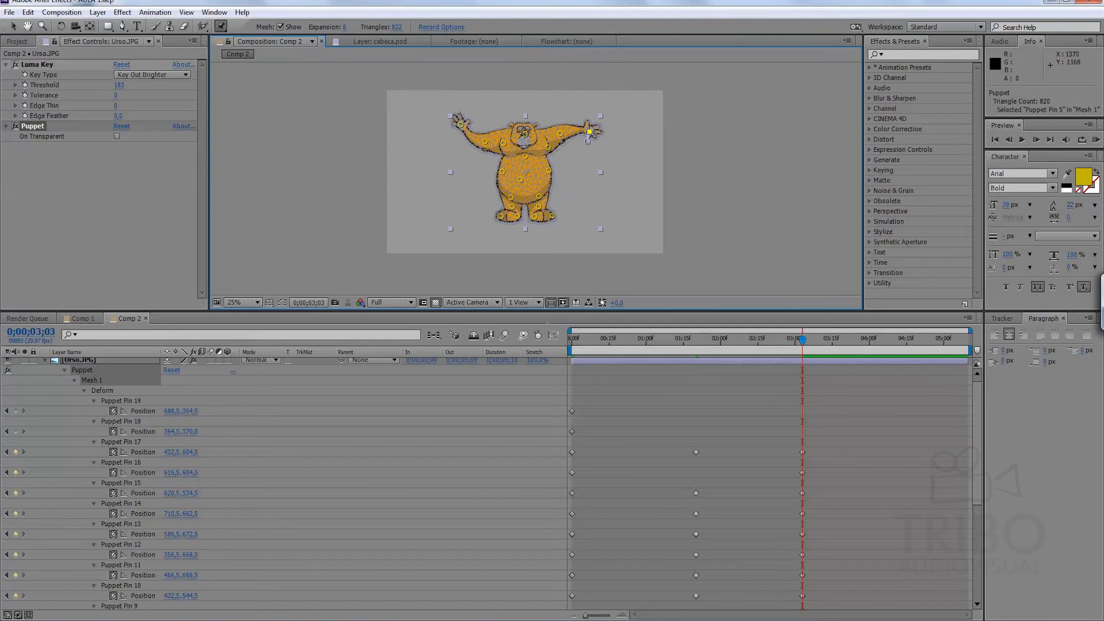
key("n")
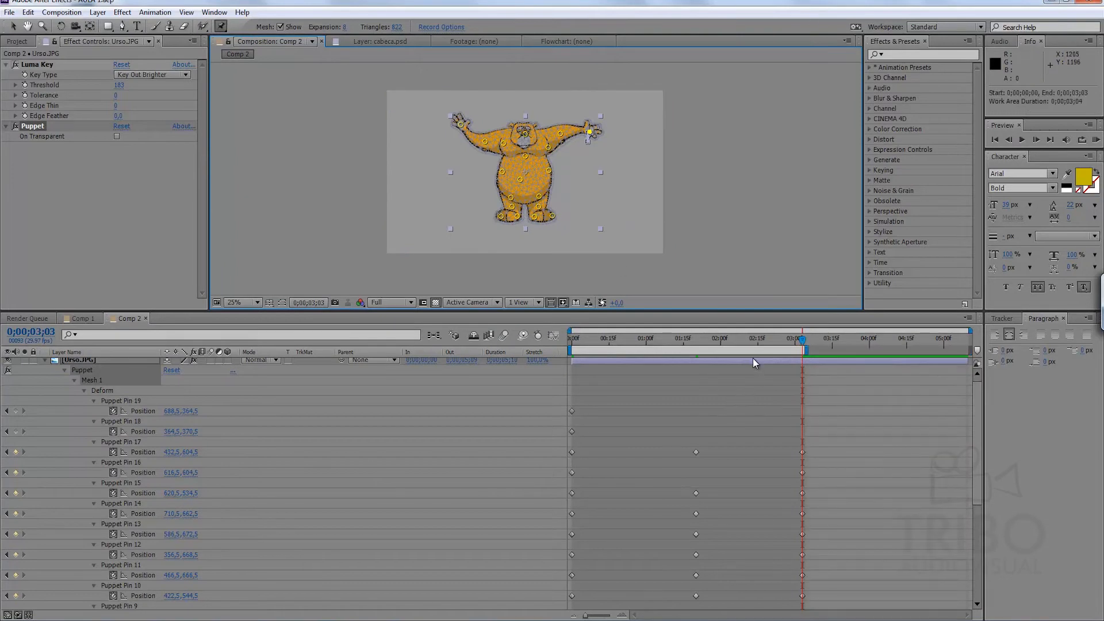
key("KP_0")
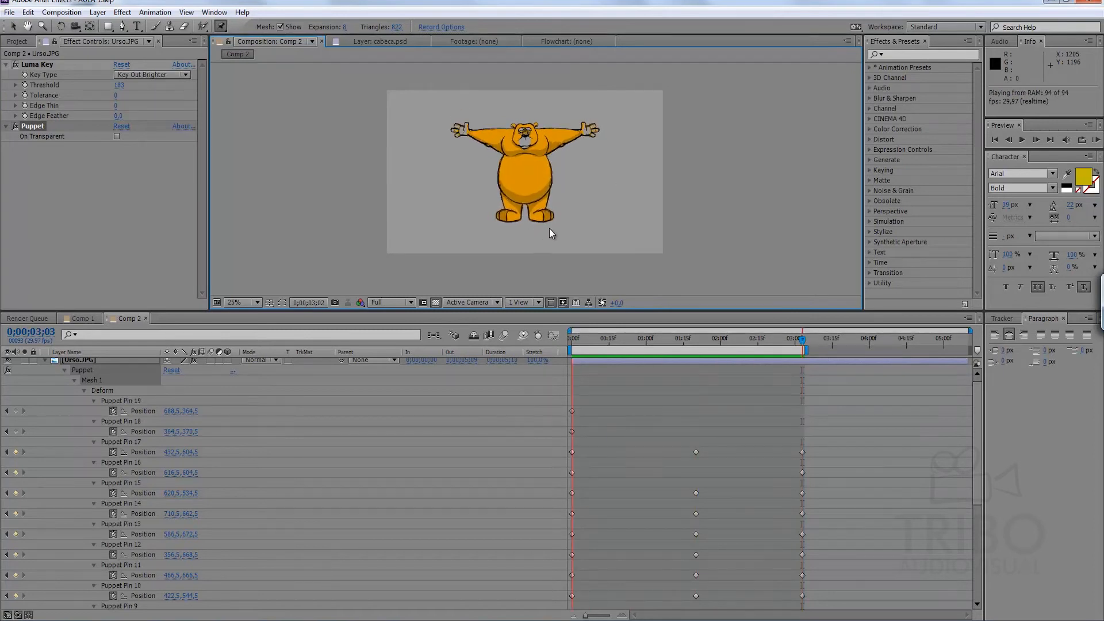
Compress the timing of all Puppet Pin 10 to 17 keyframes so the last ones fall at 0;00;01;08.
left_click_drag(828, 443, 646, 575)
left_click_drag(600, 448, 557, 611)
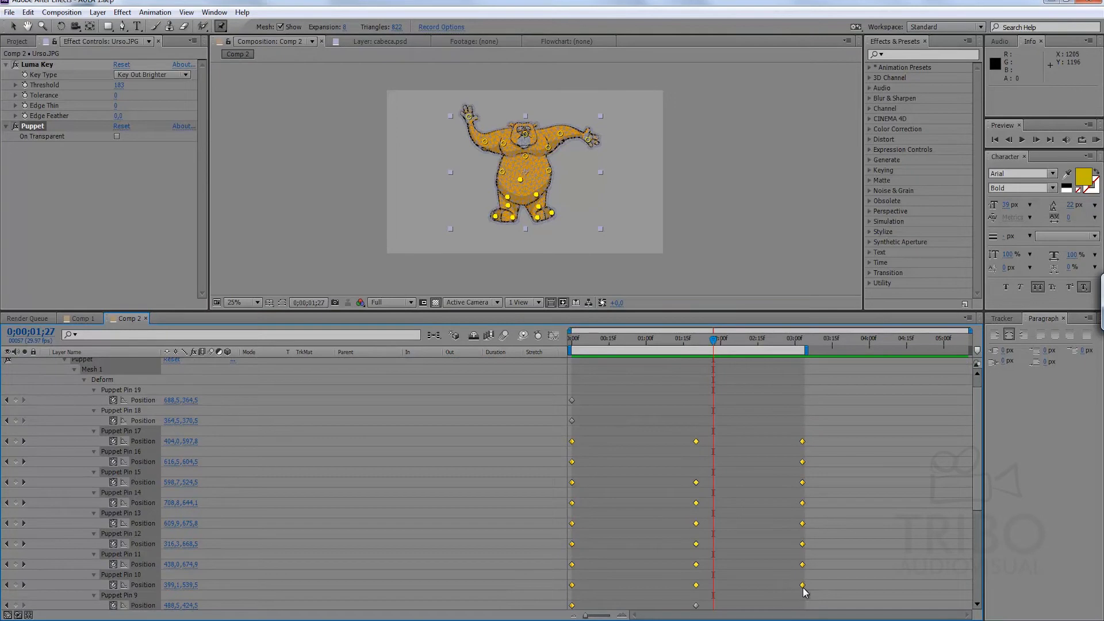
left_click_drag(802, 586, 664, 586)
left_click(687, 576)
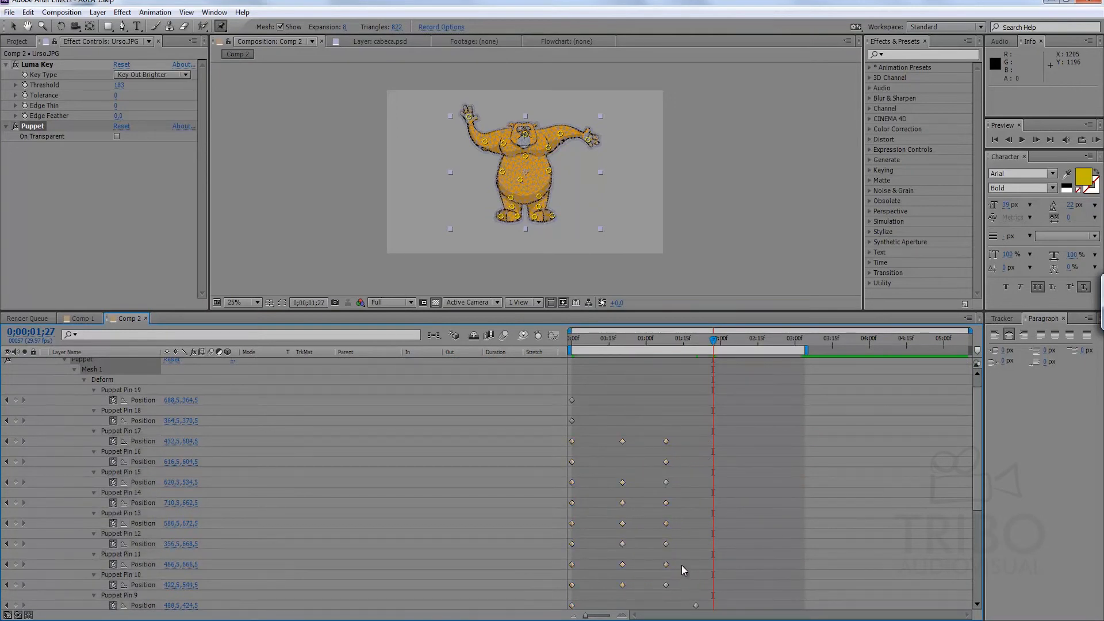
End the work area at 0;00;01;08 and run a RAM preview of the shortened animation.
key("j")
key("j")
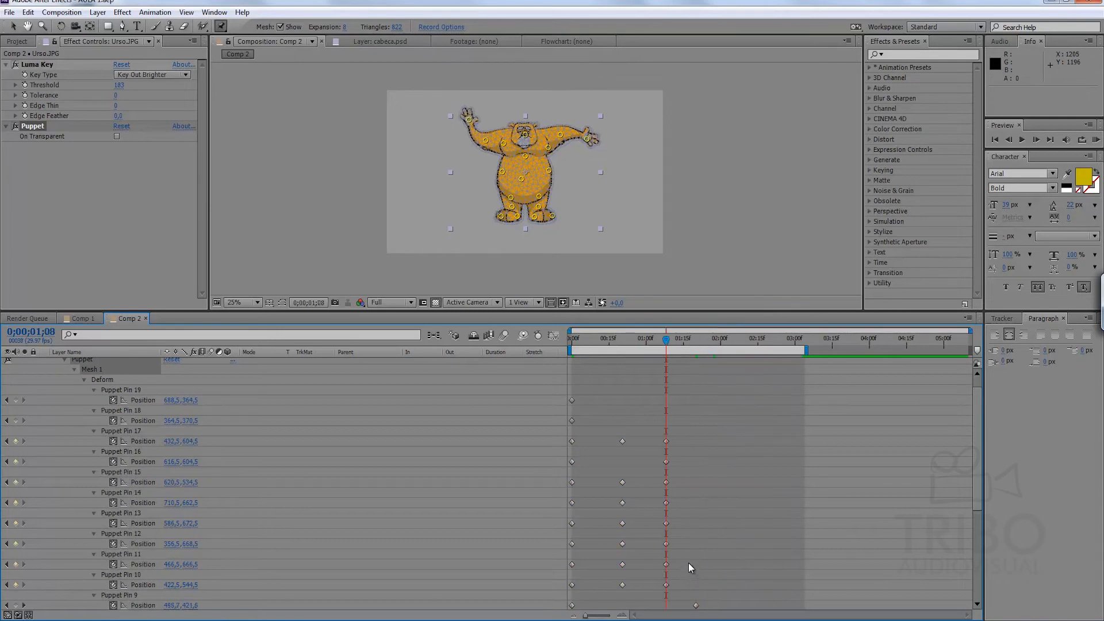
key("n")
key("KP_0")
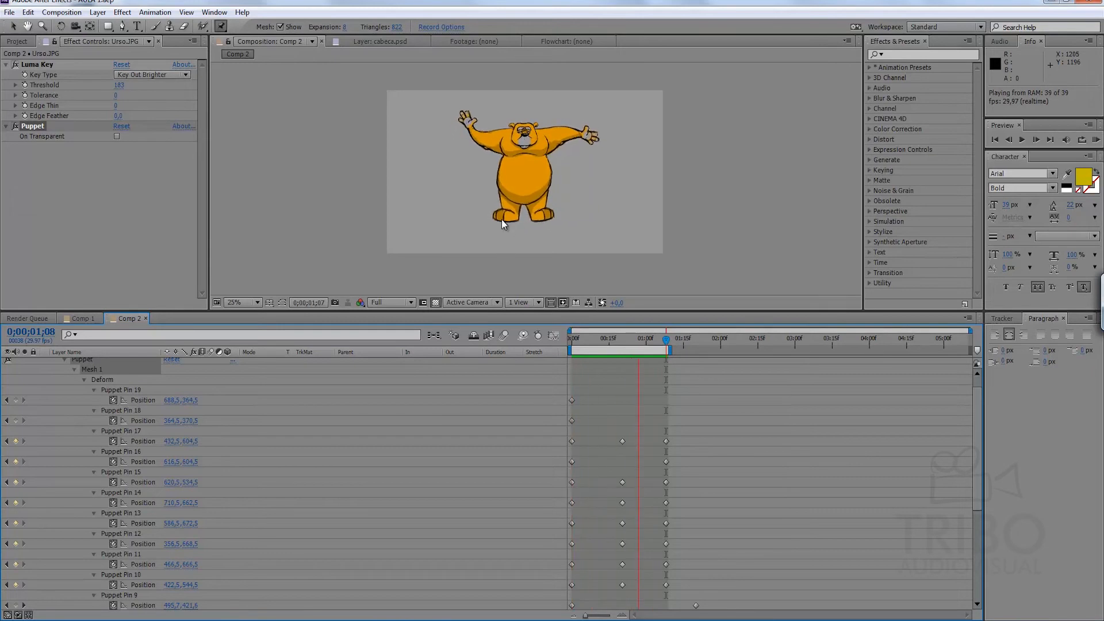
Enlarge the view of the bear and replay the animation to examine how its arms, body and feet move.
key("space")
scroll(564, 212, "up", 2)
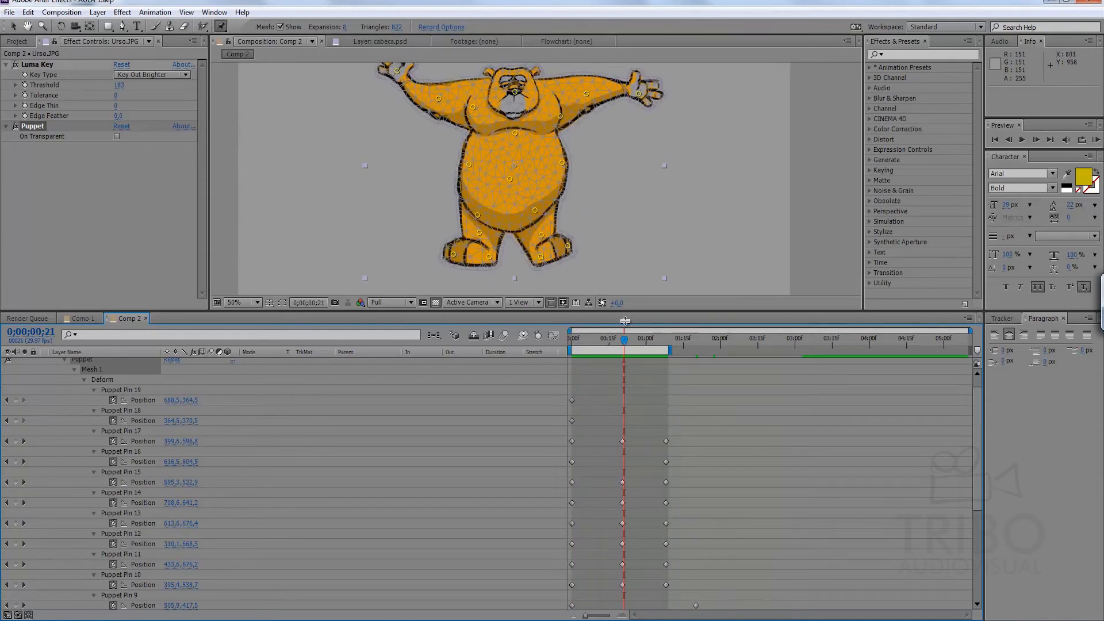
left_click_drag(561, 132, 555, 176)
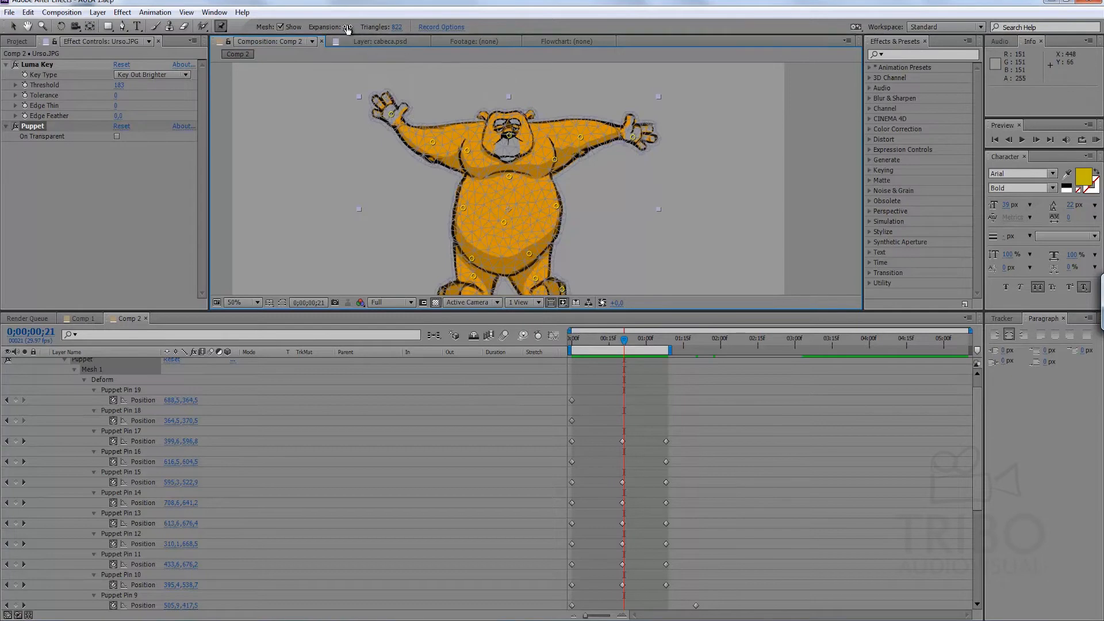
key("KP_0")
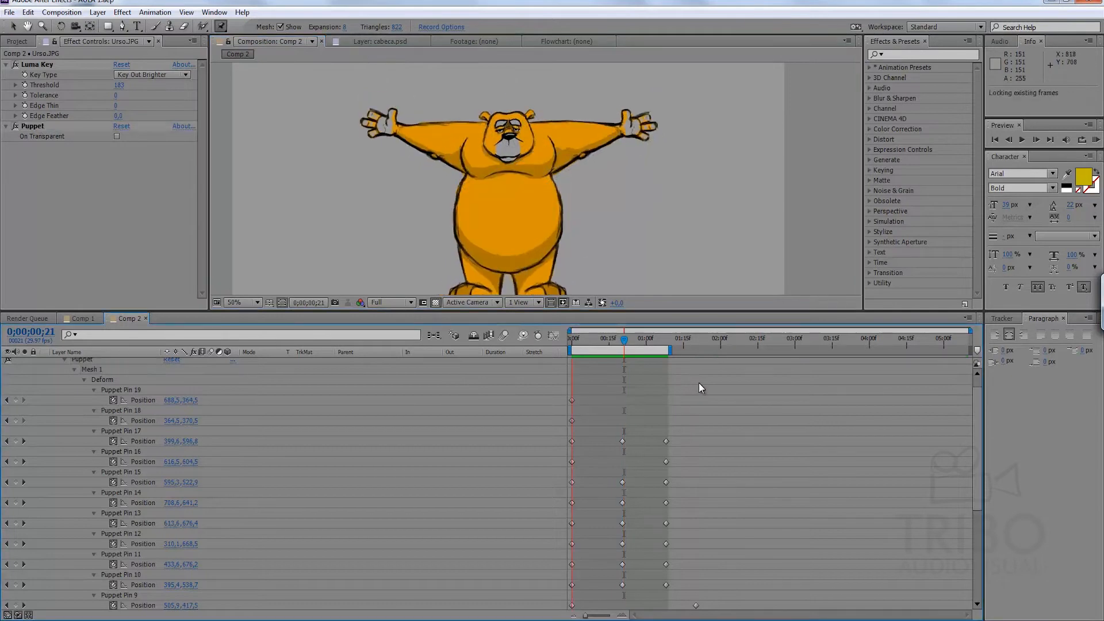
key("space")
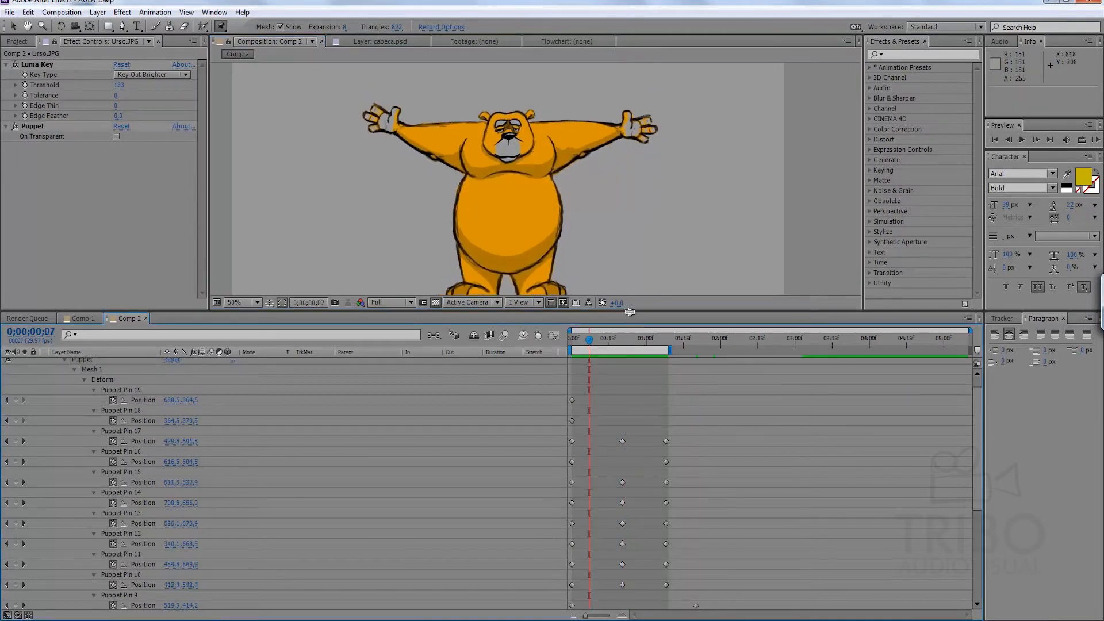
left_click_drag(632, 311, 611, 365)
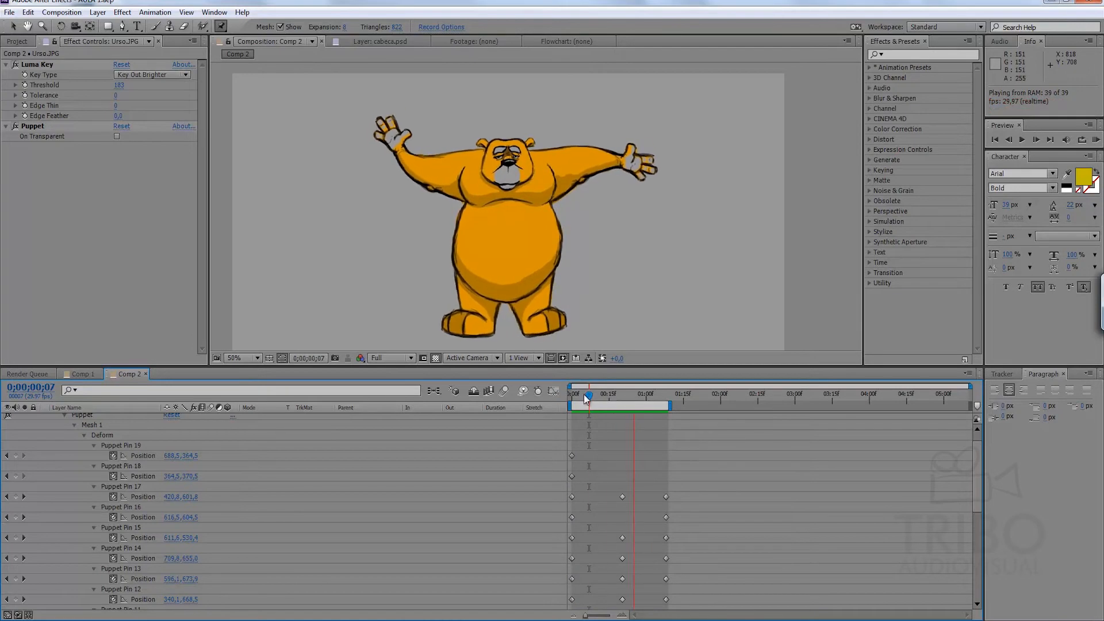
key("space")
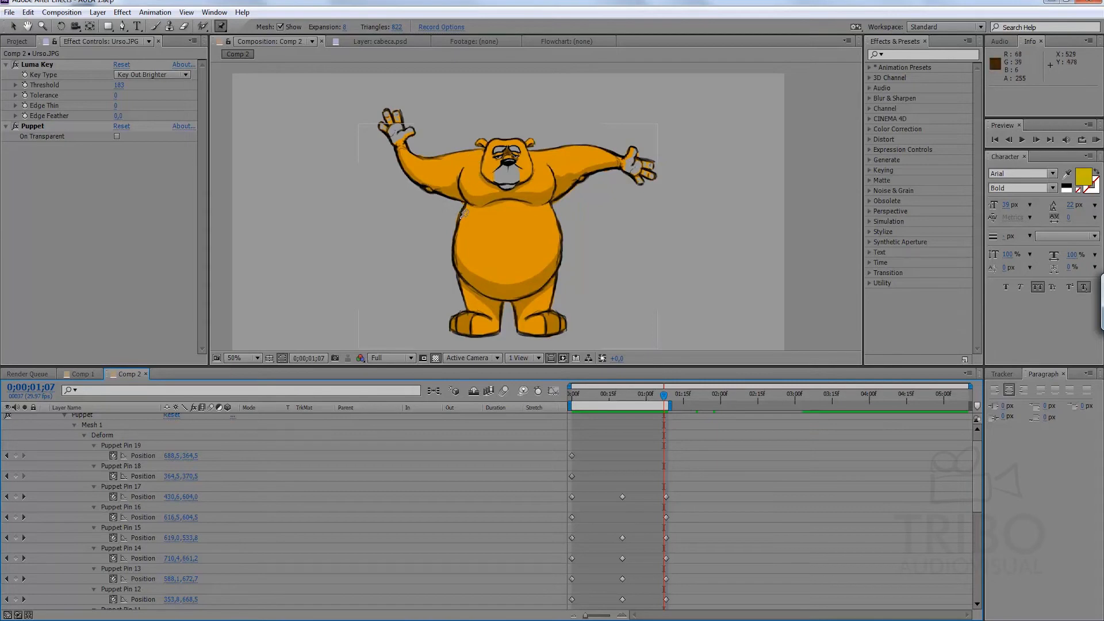
key("space")
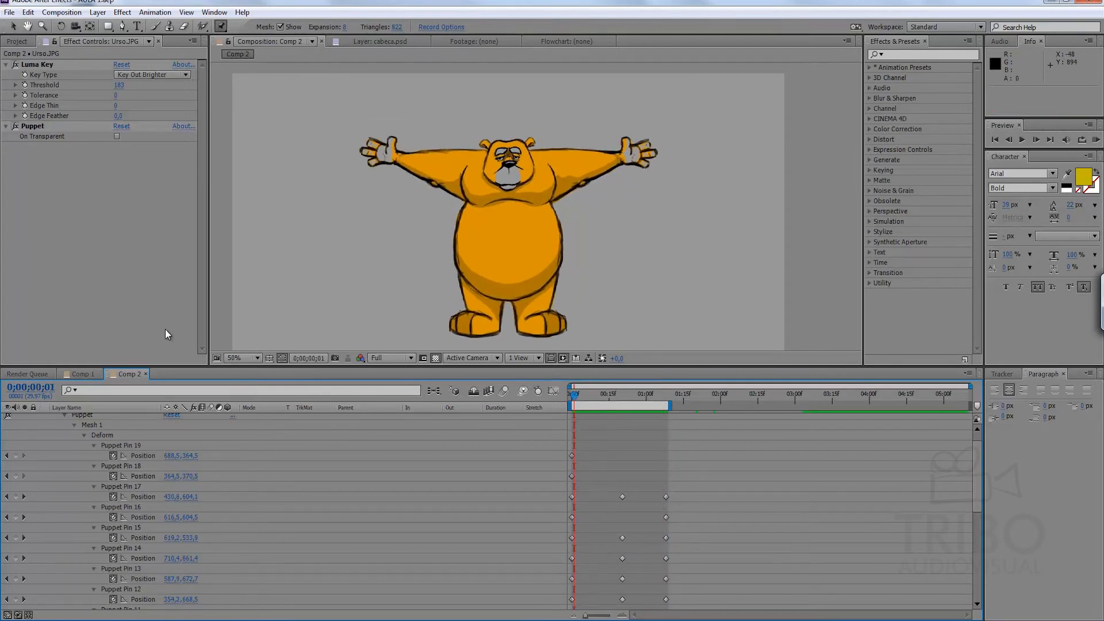
Switch to Comp 1 and preview the walking character animation.
left_click(89, 373)
key("space")
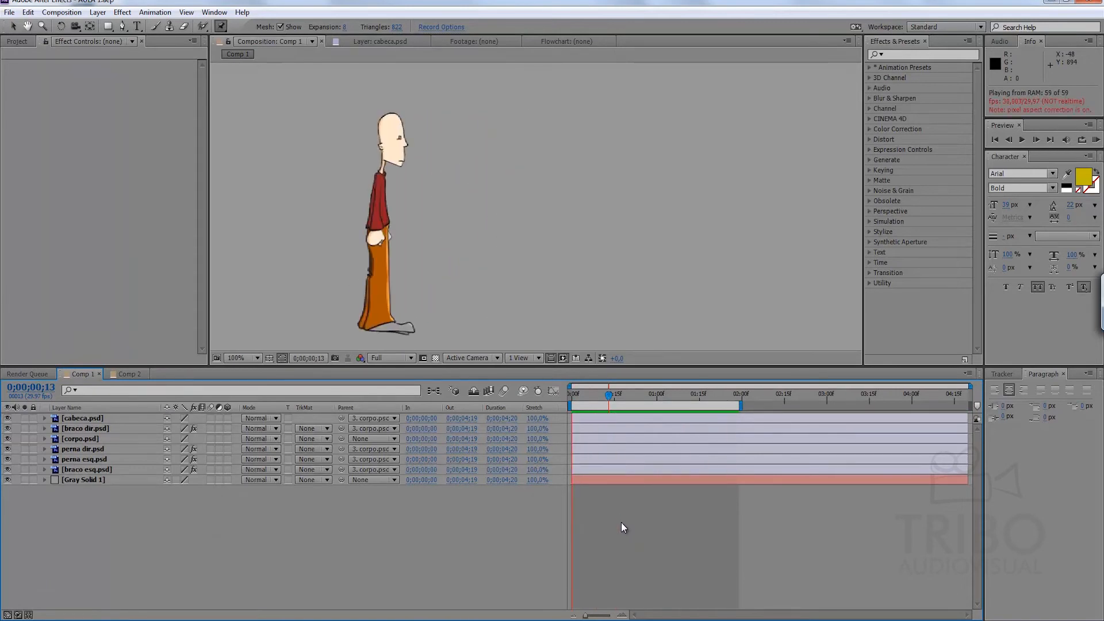
key("space")
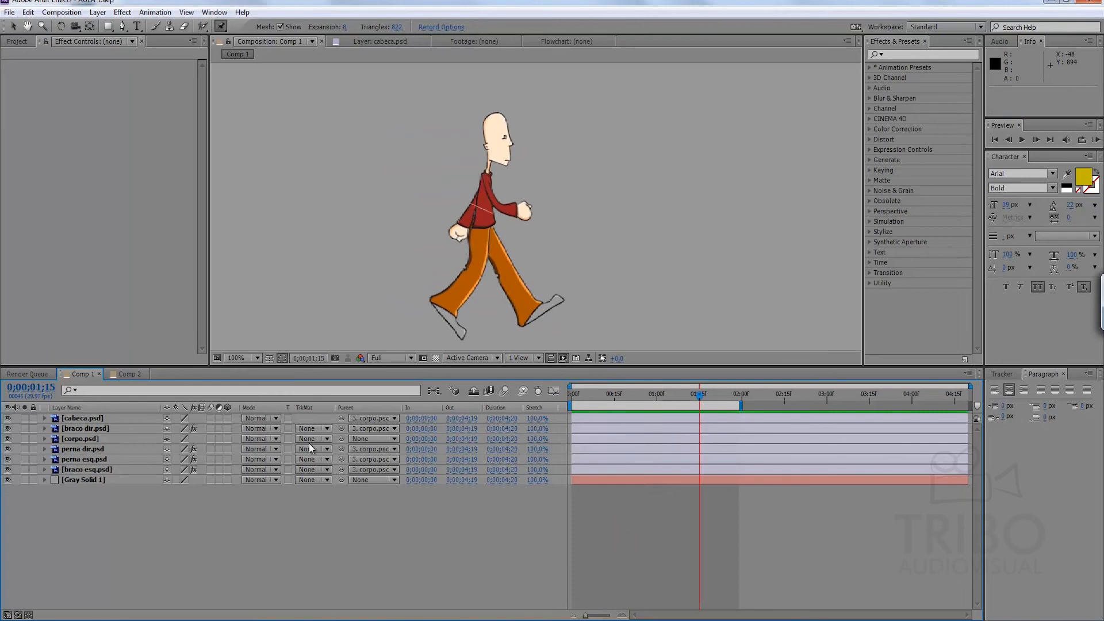
Hide and reshow the head, arm, body and leg layers one by one to examine how the walking character is divided.
left_click(79, 420)
left_click(7, 419)
left_click(8, 419)
left_click(8, 428)
left_click(7, 428)
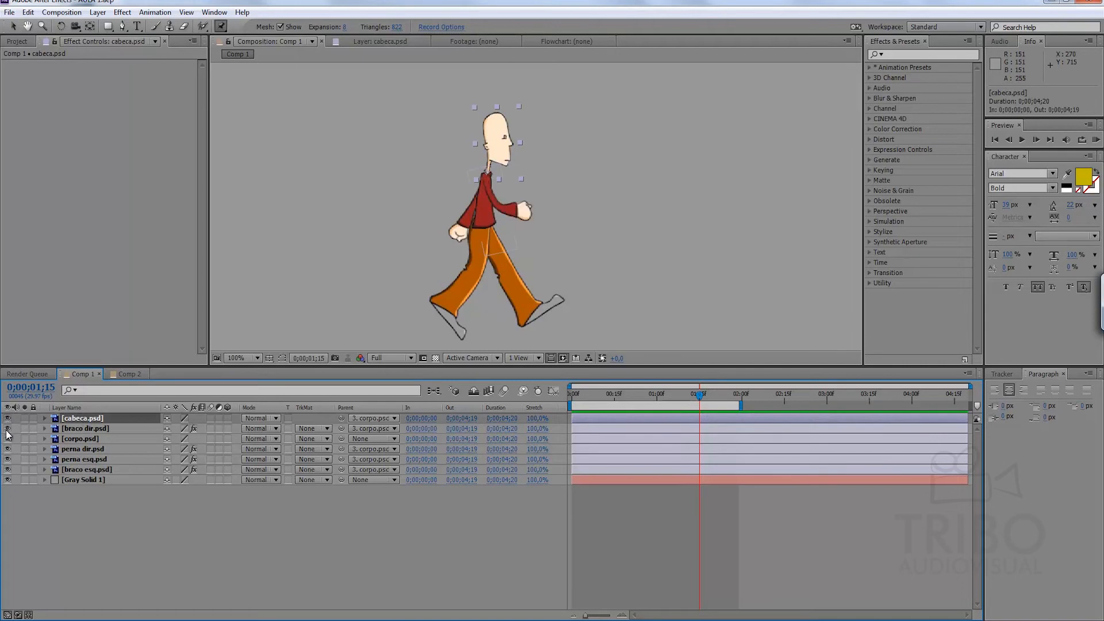
left_click(7, 438)
left_click(7, 438)
left_click(8, 450)
left_click(7, 449)
left_click(8, 459)
left_click(7, 459)
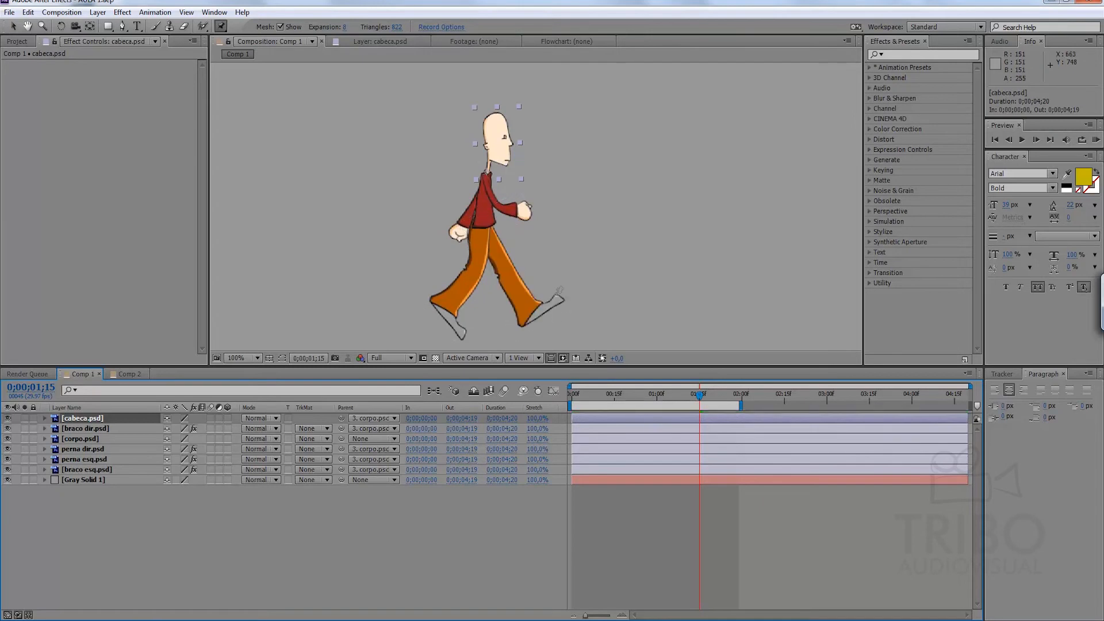
Create composition Comp 3 with the DVCPRO HD 1080 29.97 preset and 0;00;05;10 duration, and go to its last frame.
left_click(19, 41)
left_click(75, 276)
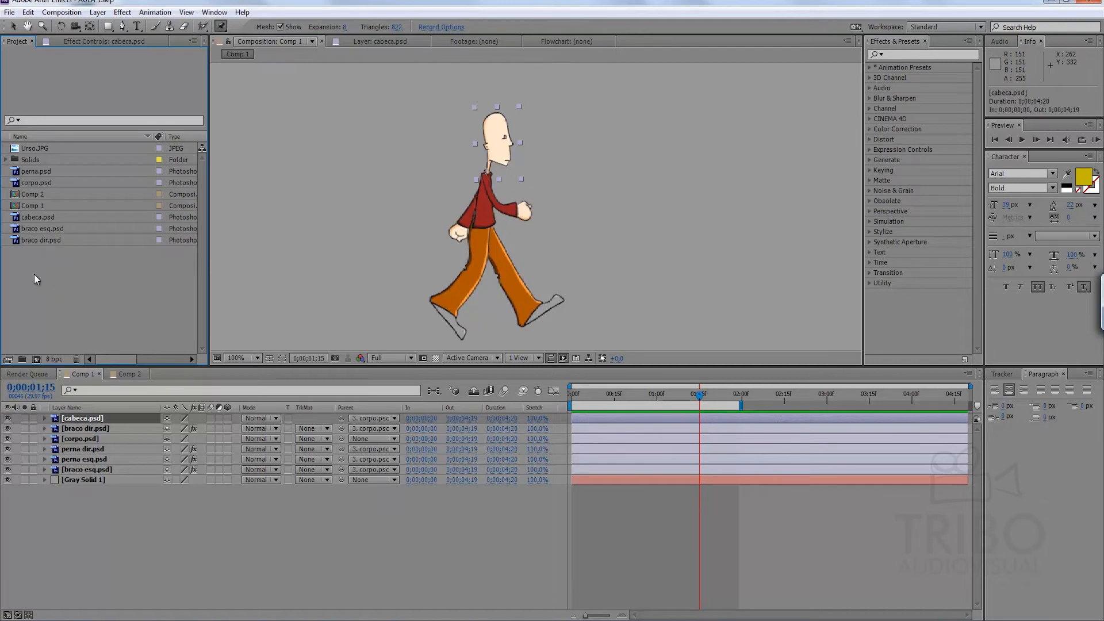
left_click(37, 359)
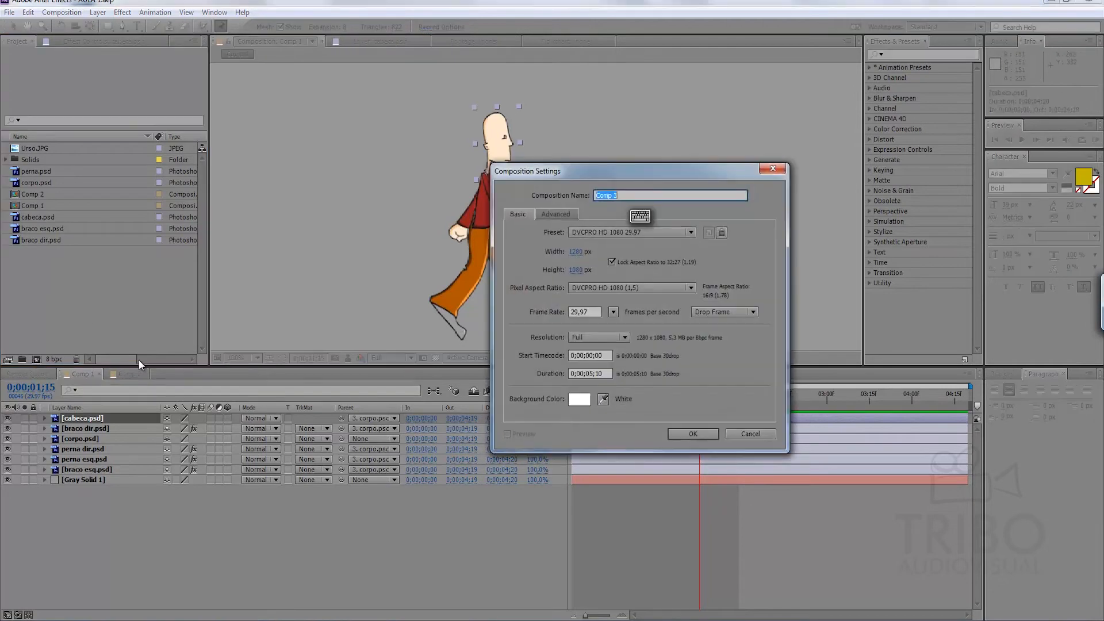
left_click(689, 435)
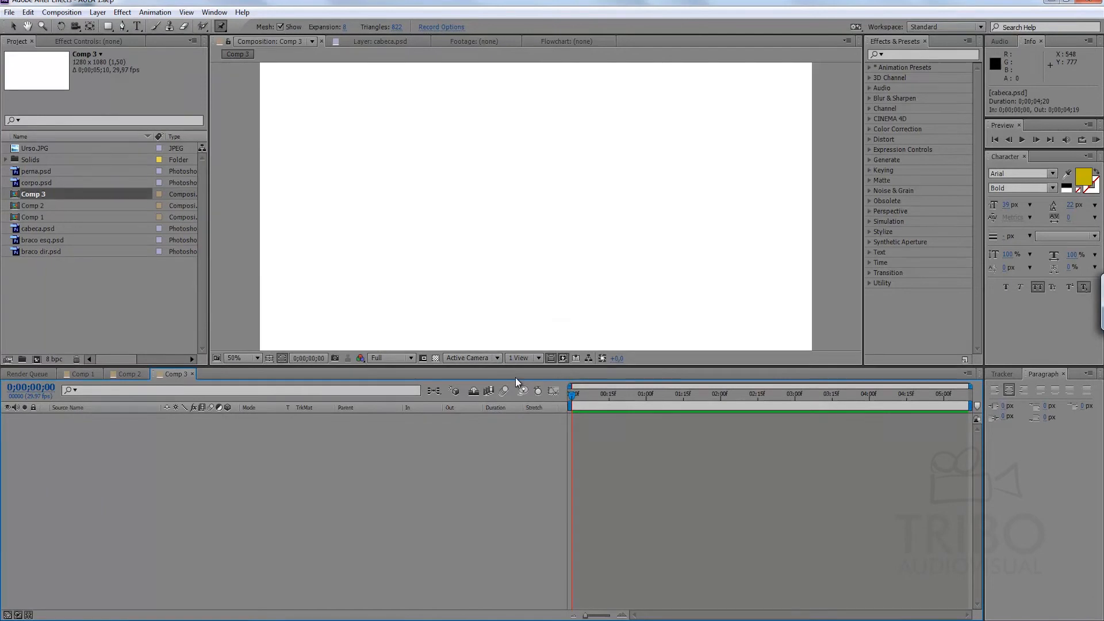
left_click_drag(628, 395, 972, 402)
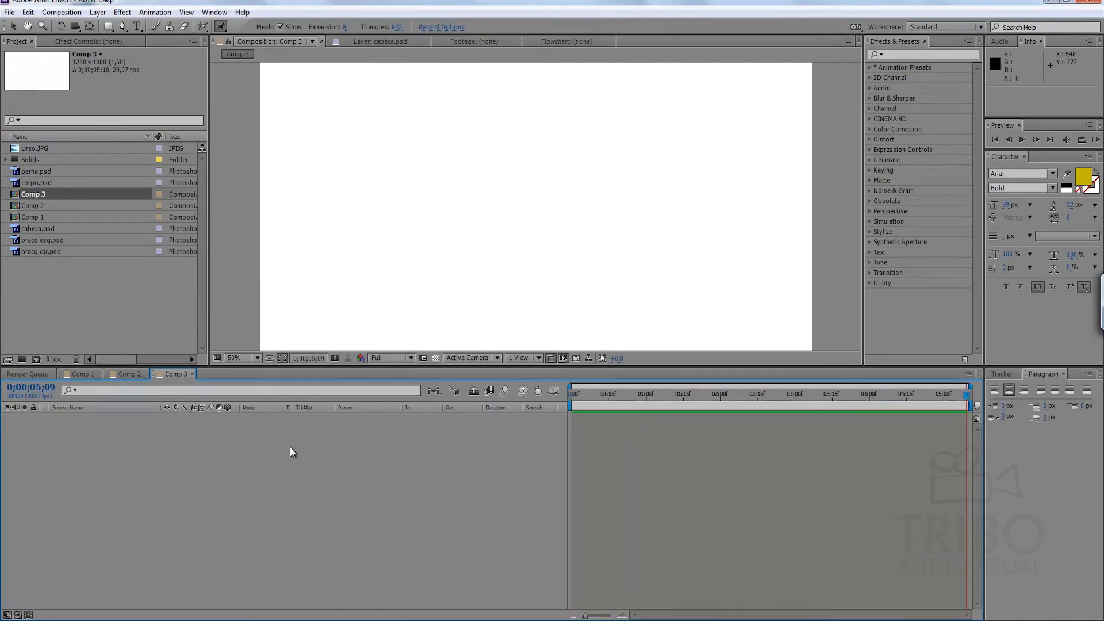
Add cabeca.psd, braco esq.psd, braco dir.psd, corpo.psd and perna.psd to Comp 3, with corpo.psd and perna.psd below the others.
left_click(38, 230)
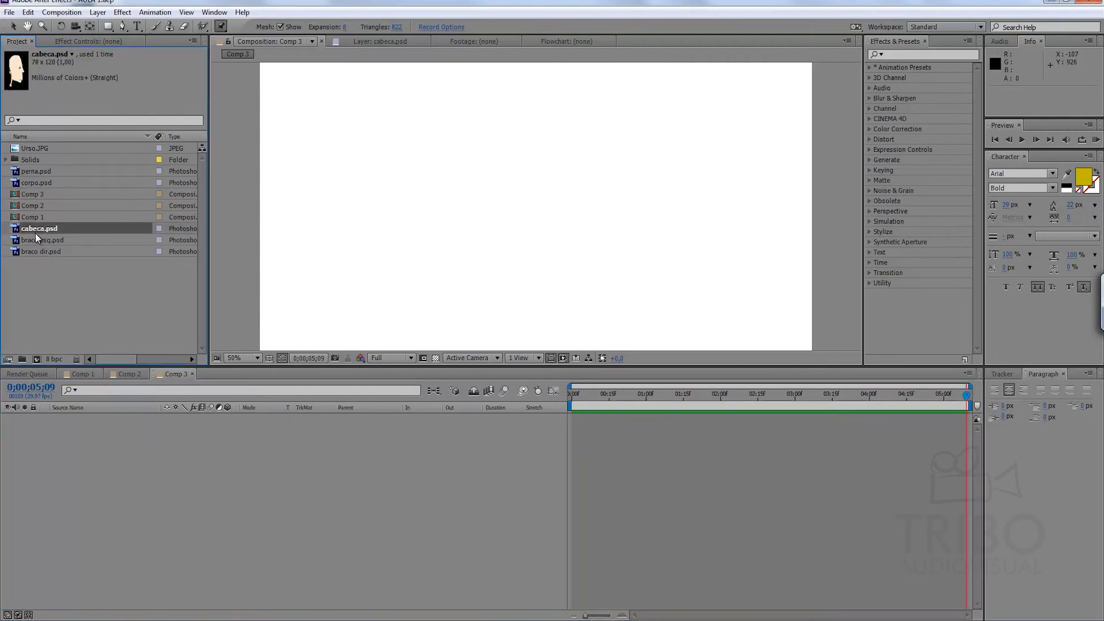
left_click(41, 252, "shift")
left_click_drag(40, 247, 80, 495)
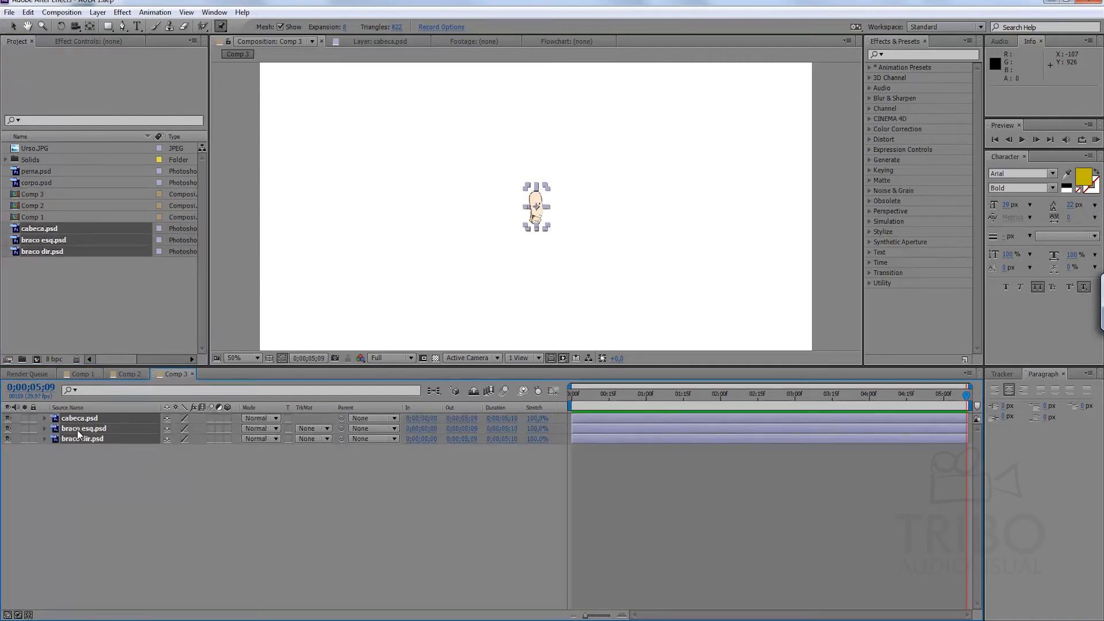
left_click(35, 184)
left_click(37, 172, "shift")
left_click_drag(40, 182, 103, 506)
left_click(104, 506)
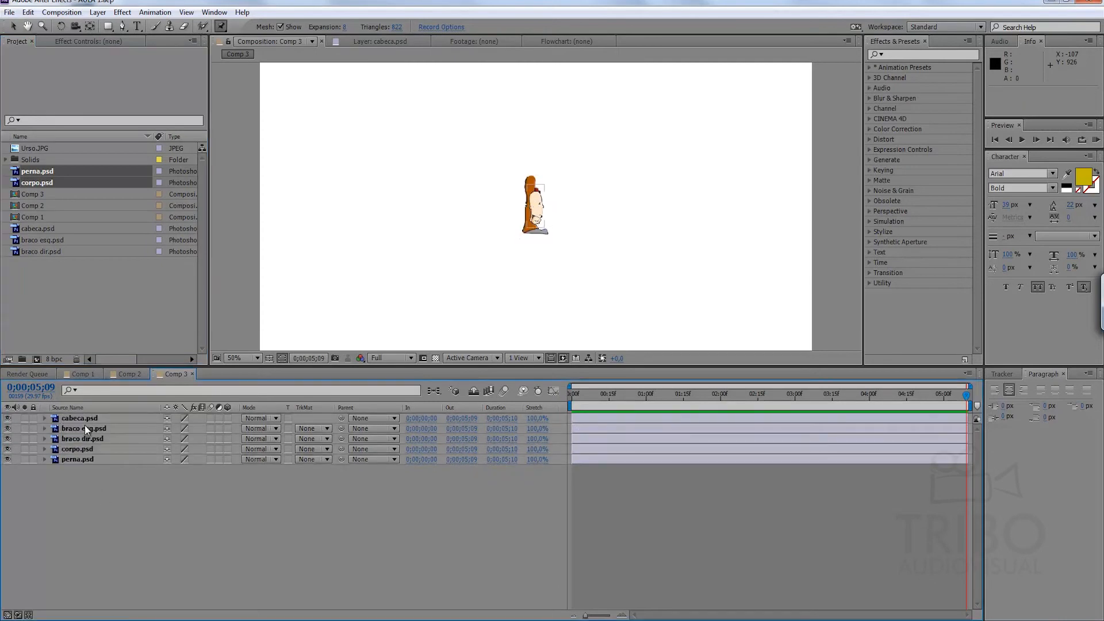
Create a comp-sized gray solid of 1280 x 1080 px and place it beneath all the character layers.
right_click(426, 493)
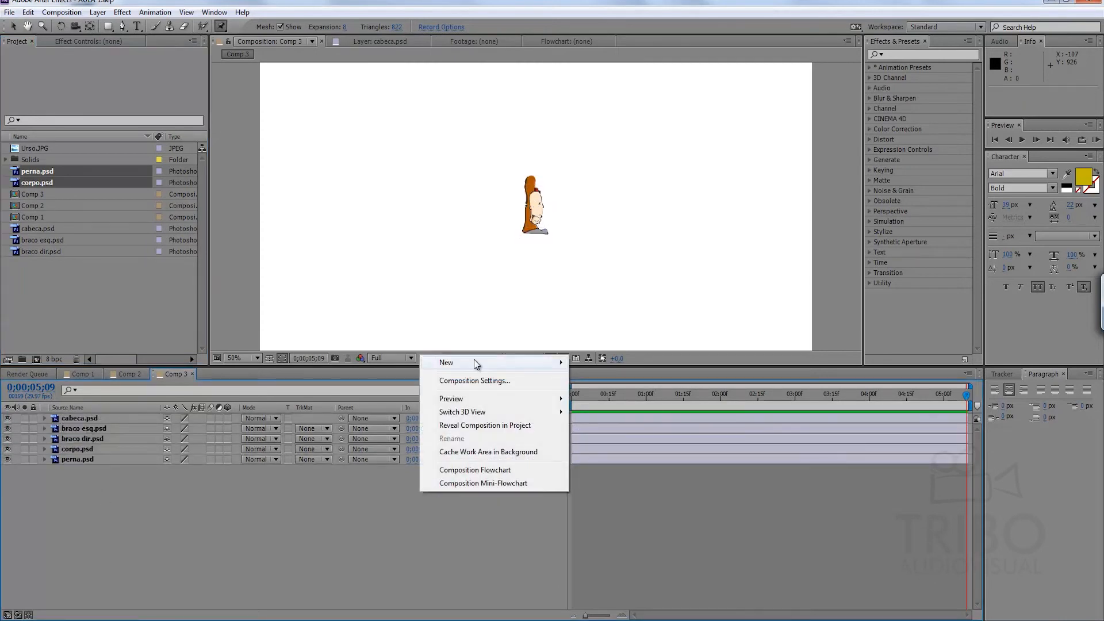
mouse_move(563, 363)
left_click(612, 397)
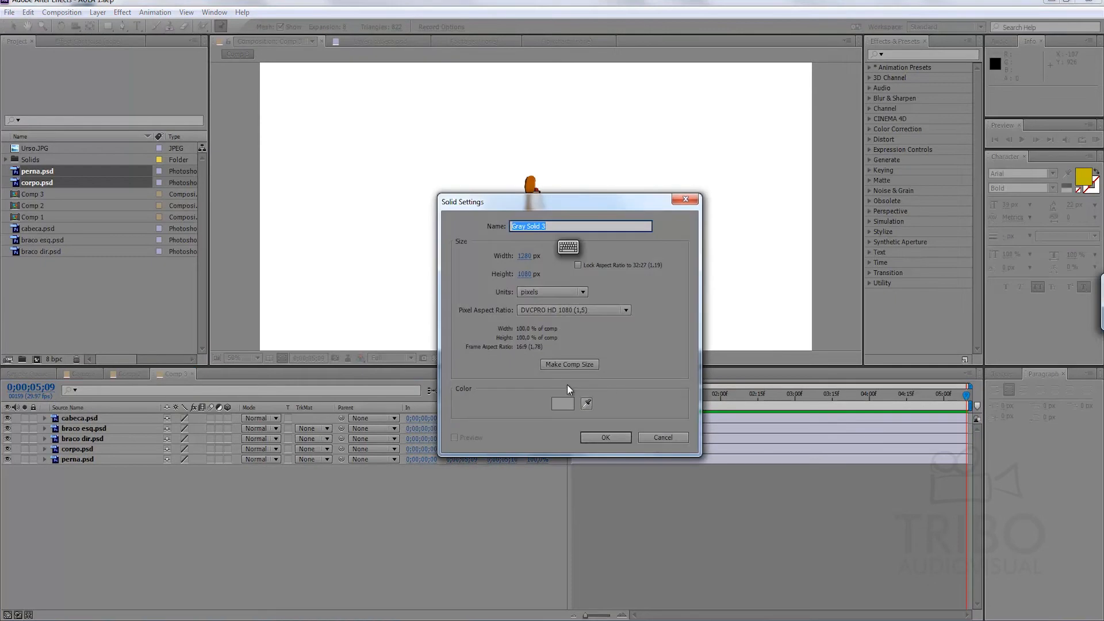
left_click(604, 438)
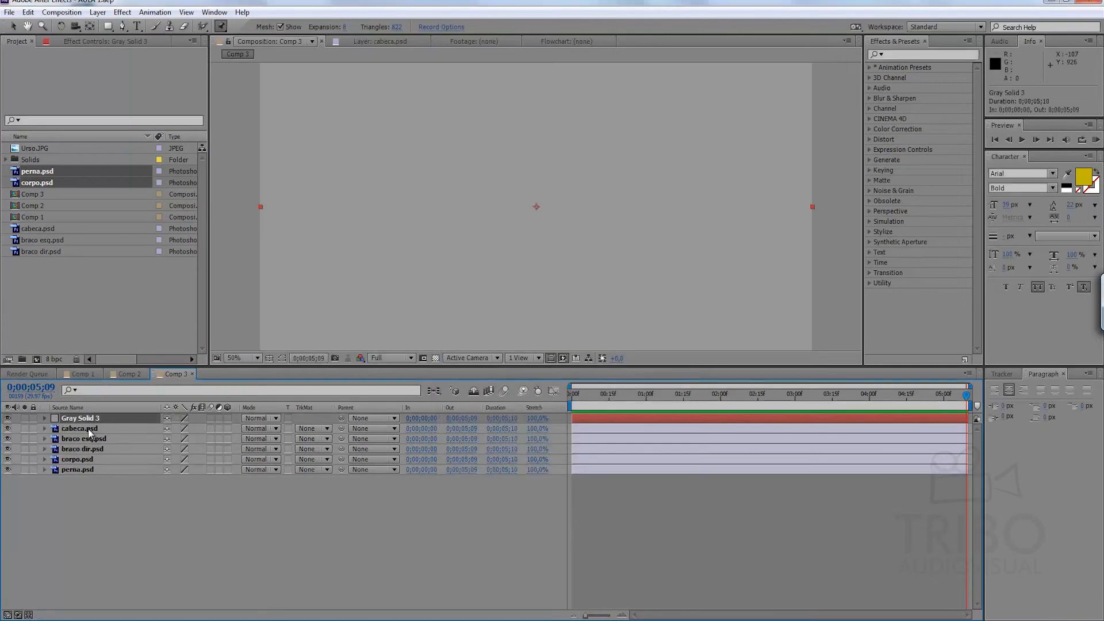
left_click_drag(82, 492, 85, 491)
left_click(104, 480)
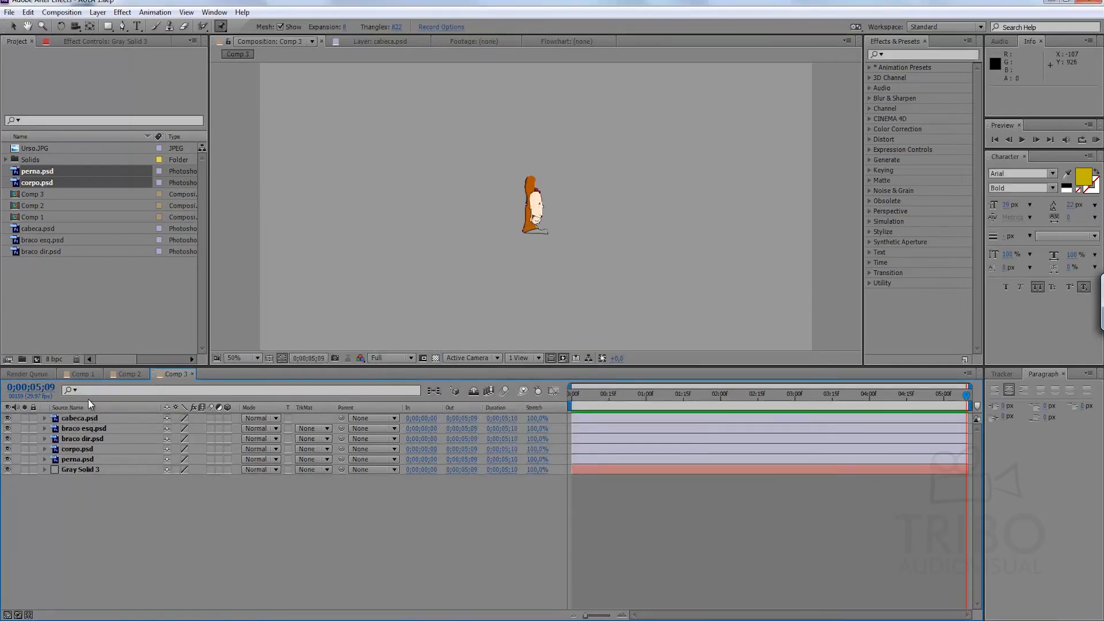
Assemble the head above the torso and the leg below it, moving the parts off the centre of the frame.
key("period")
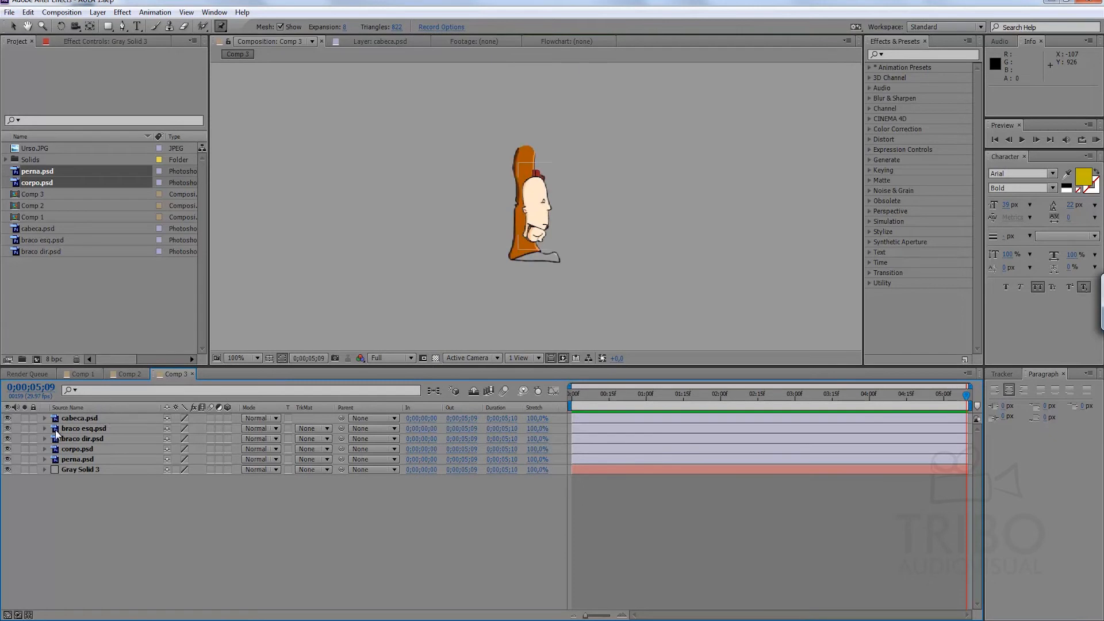
left_click(77, 449)
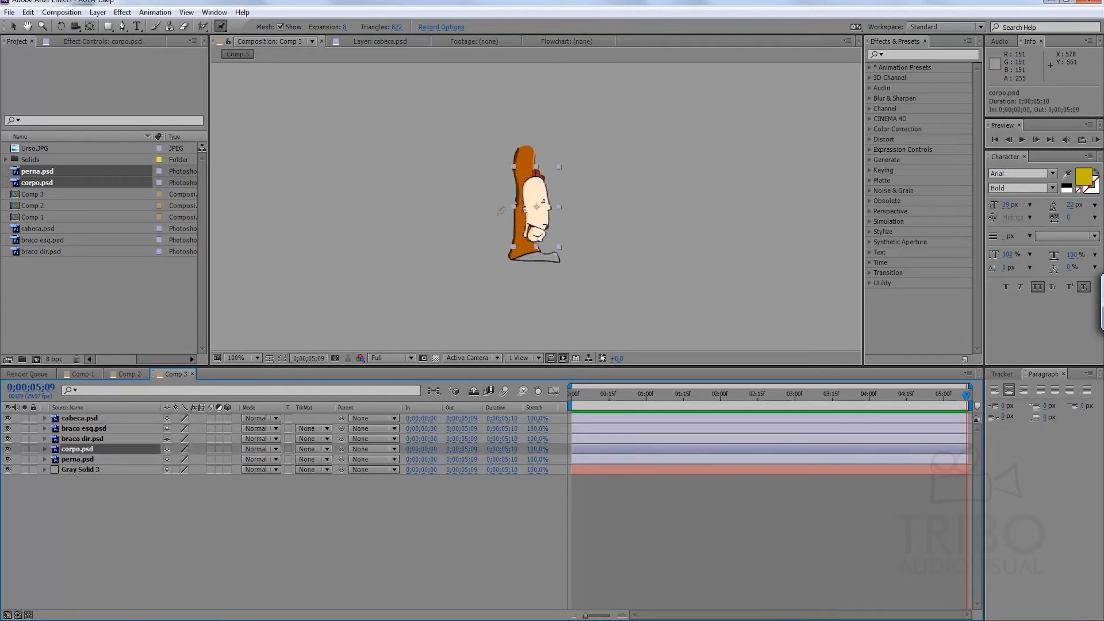
left_click(12, 26)
left_click_drag(540, 197, 475, 208)
left_click_drag(535, 188, 497, 148)
left_click_drag(526, 260, 475, 317)
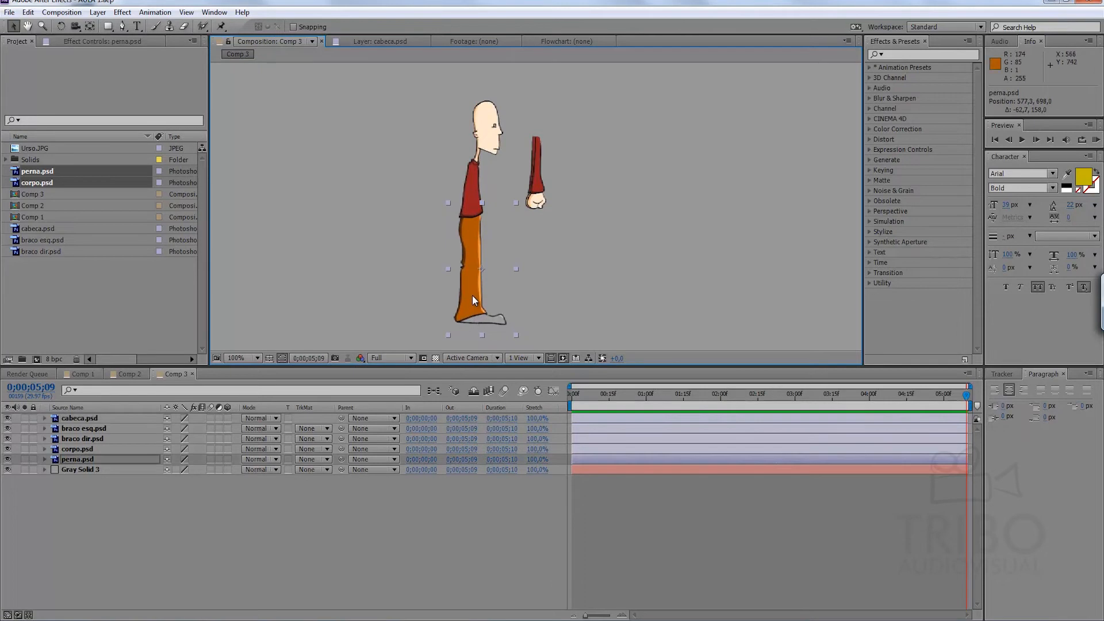
Place both arms at the character's shoulder and stack braco esq.psd below perna.psd so it sits behind the body.
left_click_drag(536, 187, 473, 214)
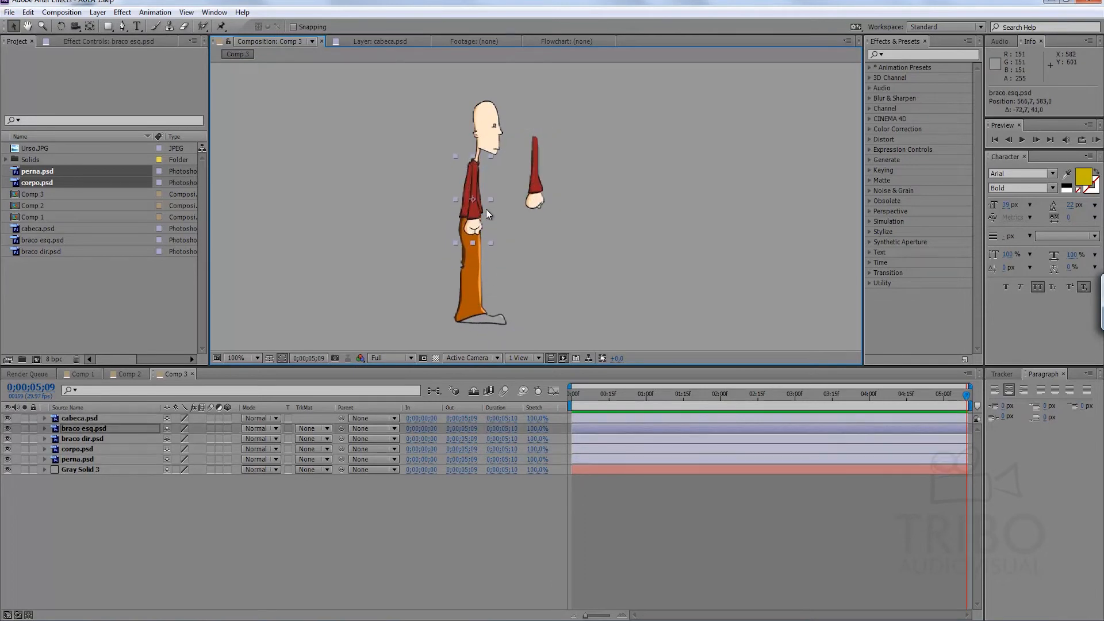
left_click_drag(91, 430, 87, 464)
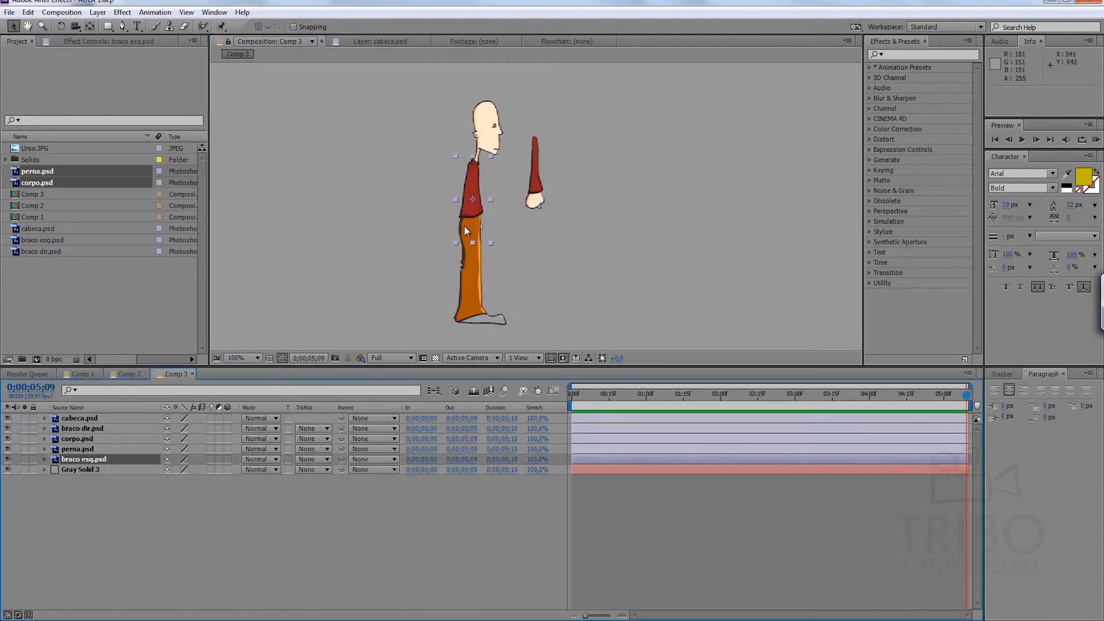
left_click_drag(532, 185, 479, 221)
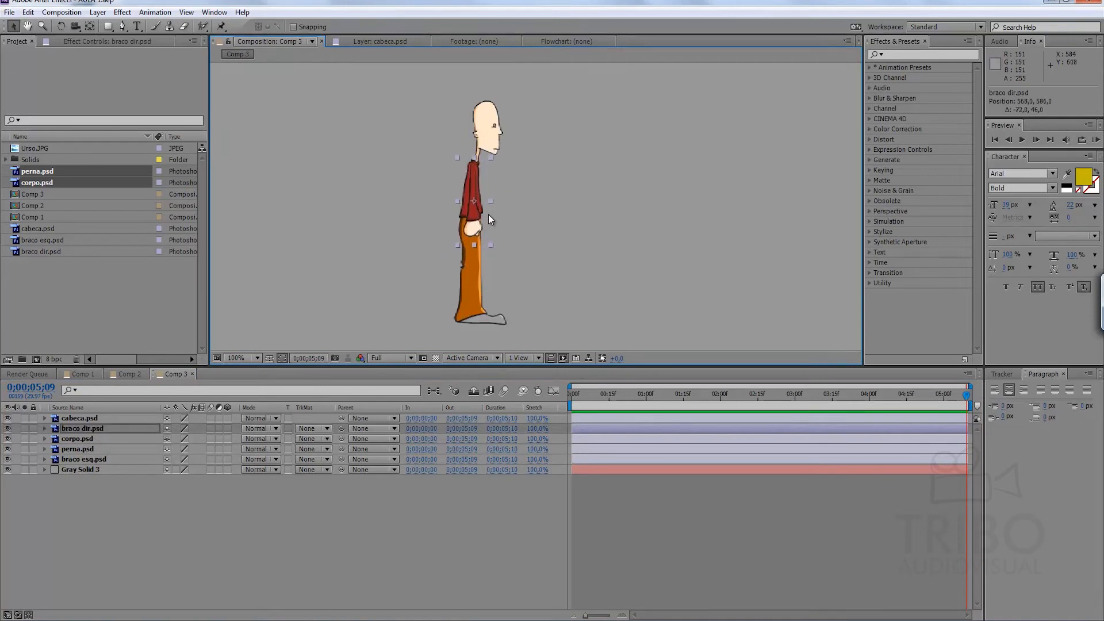
Duplicate the perna.psd layer and rename the upper copy as perna esq.psd.
left_click(87, 450)
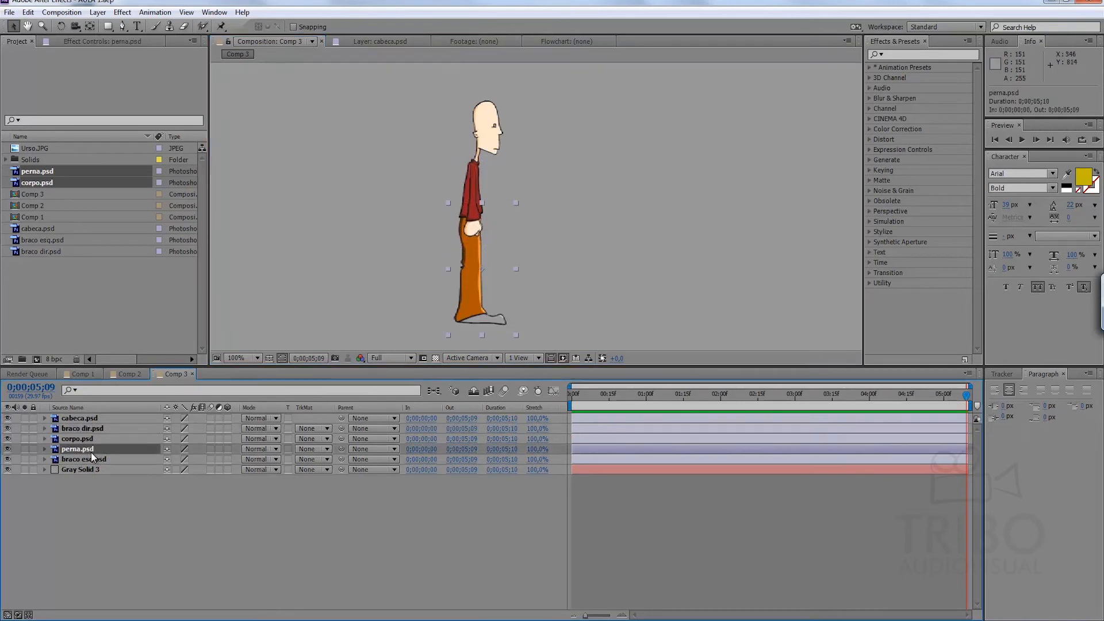
key("ctrl+d")
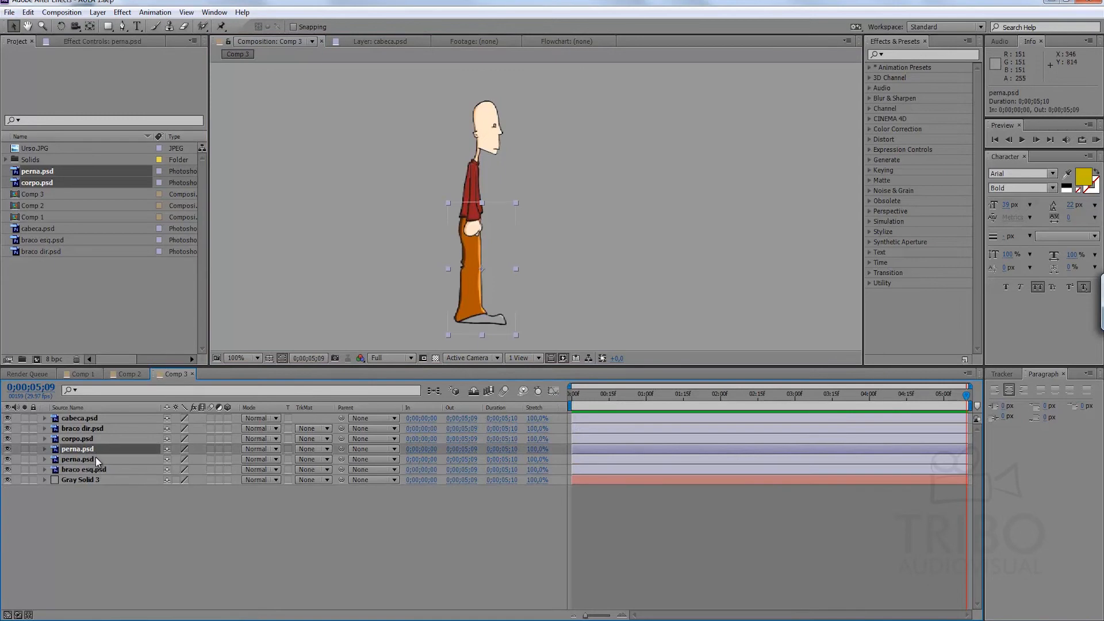
key("Return")
left_click(83, 449)
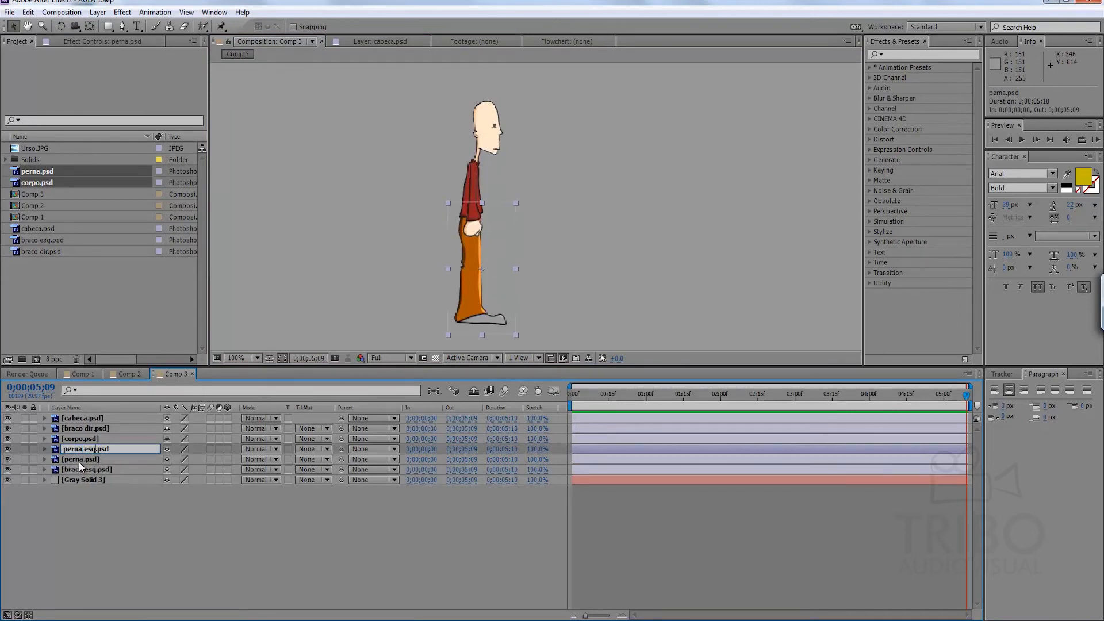
Rename the remaining perna.psd layer as perna dir.psd.
left_click(88, 459)
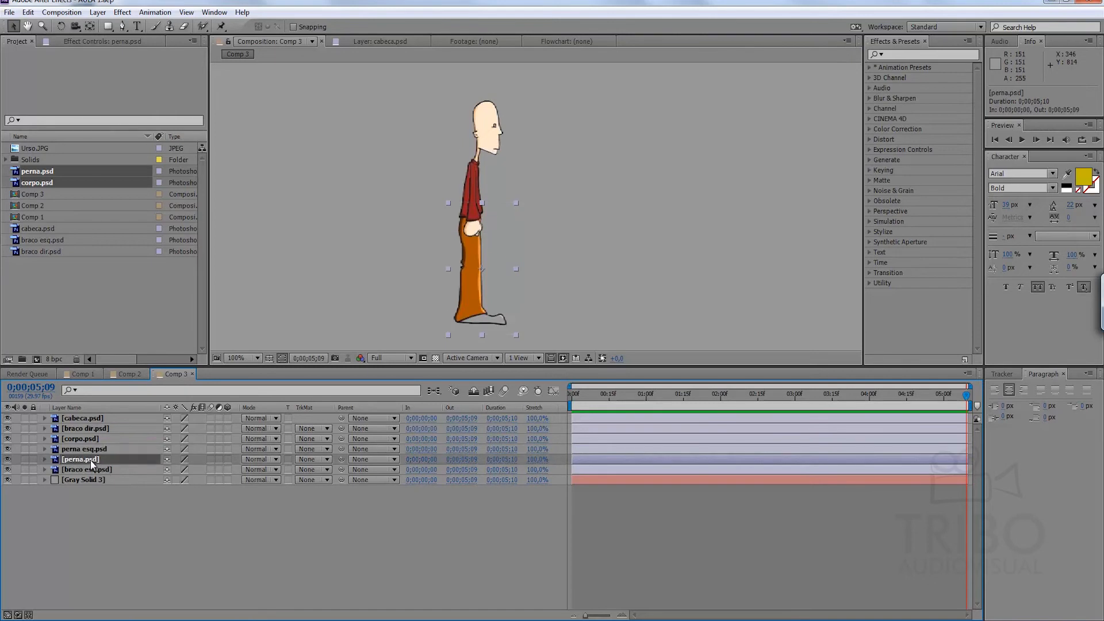
double_click(81, 460)
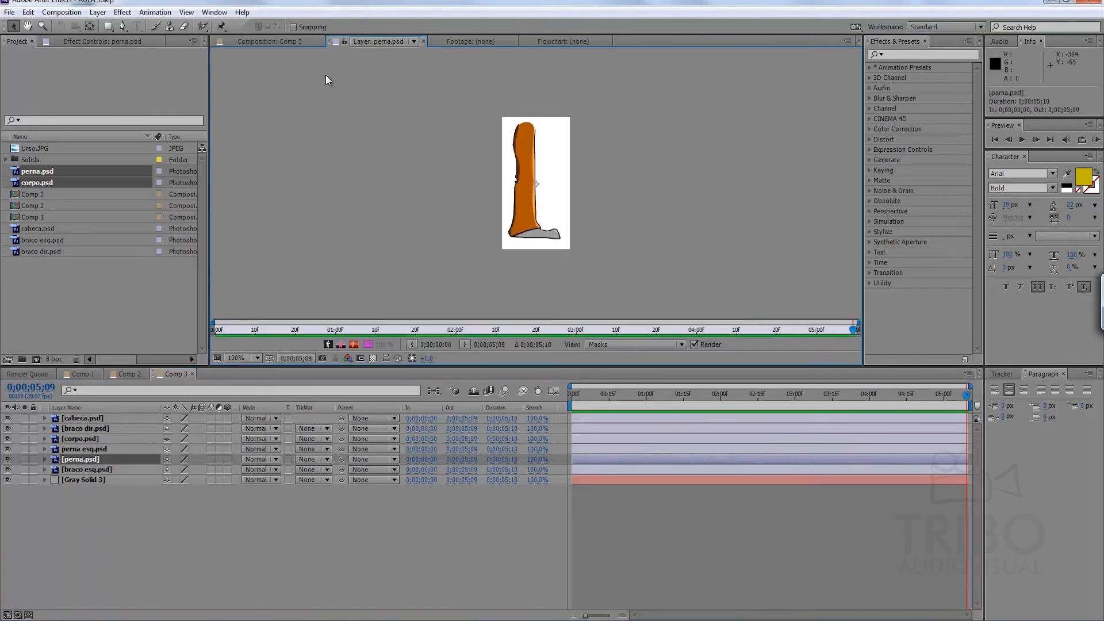
left_click(302, 43)
double_click(112, 459)
left_click(277, 41)
left_click(83, 461)
key("Return")
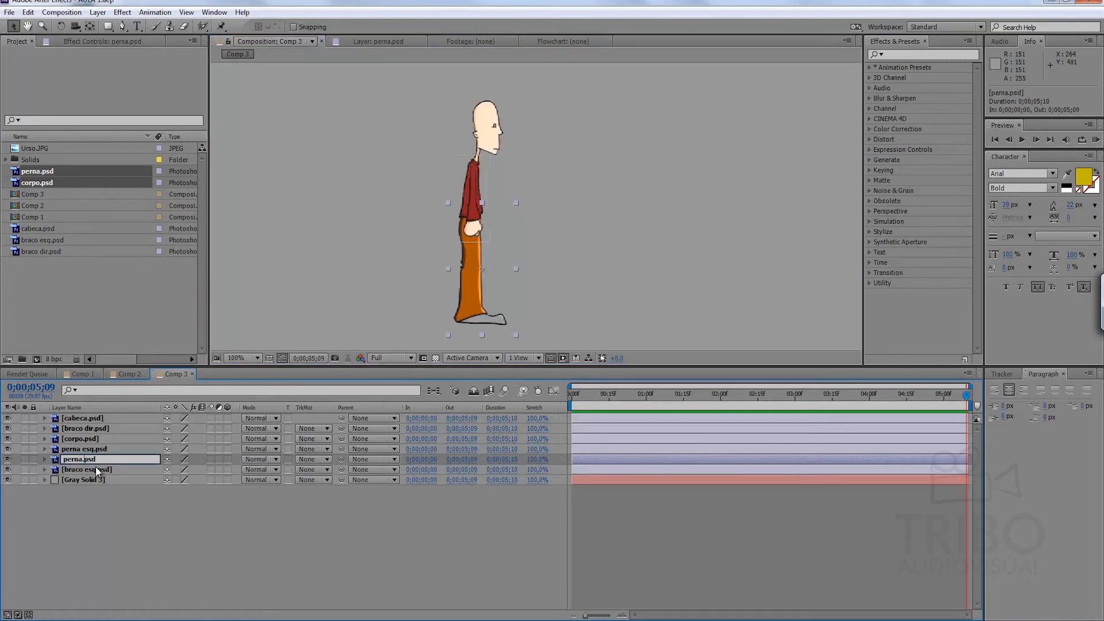
type("dir")
left_click(109, 498)
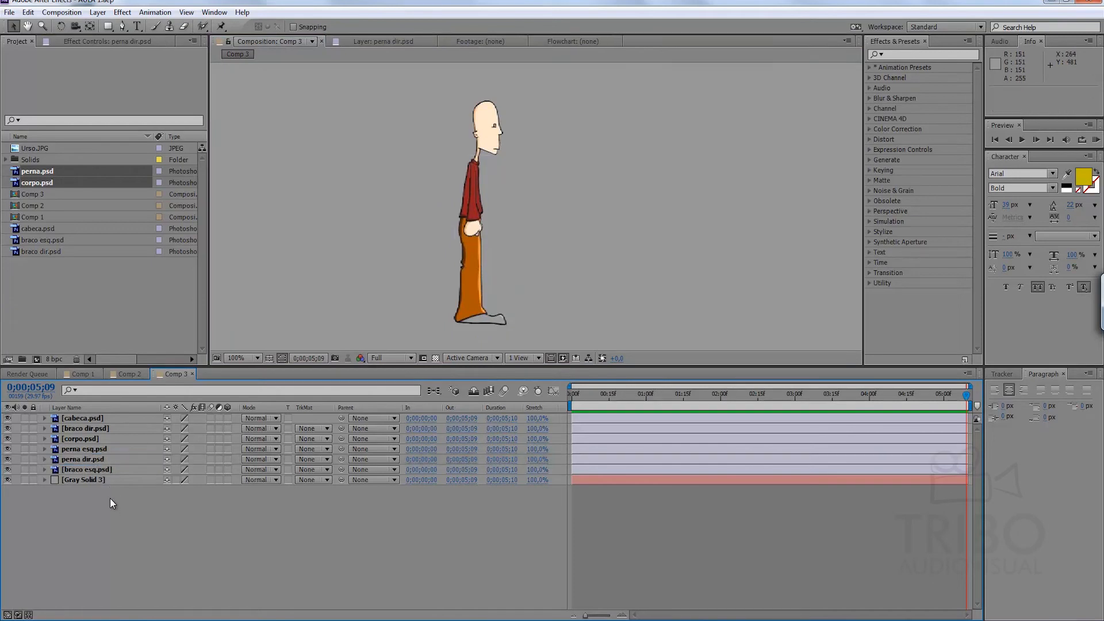
Reorder the two leg layers so that perna dir.psd is above perna esq.psd.
left_click(78, 460)
left_click(87, 449)
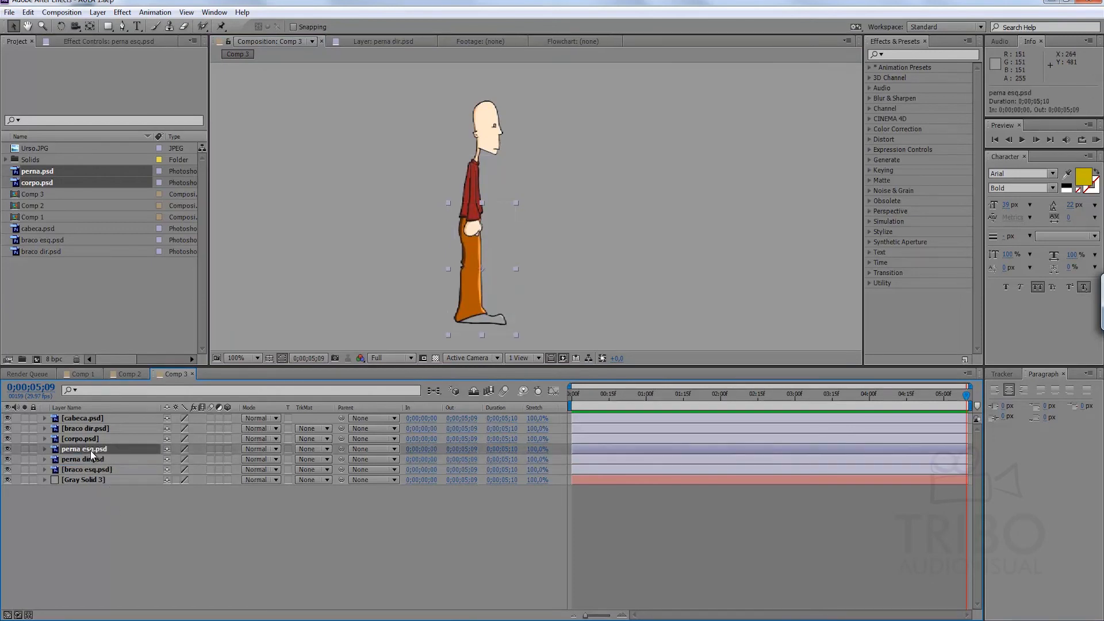
mouse_move(90, 450)
left_mouse_down()
mouse_move(91, 474)
mouse_move(83, 454)
left_mouse_up()
left_click(84, 501)
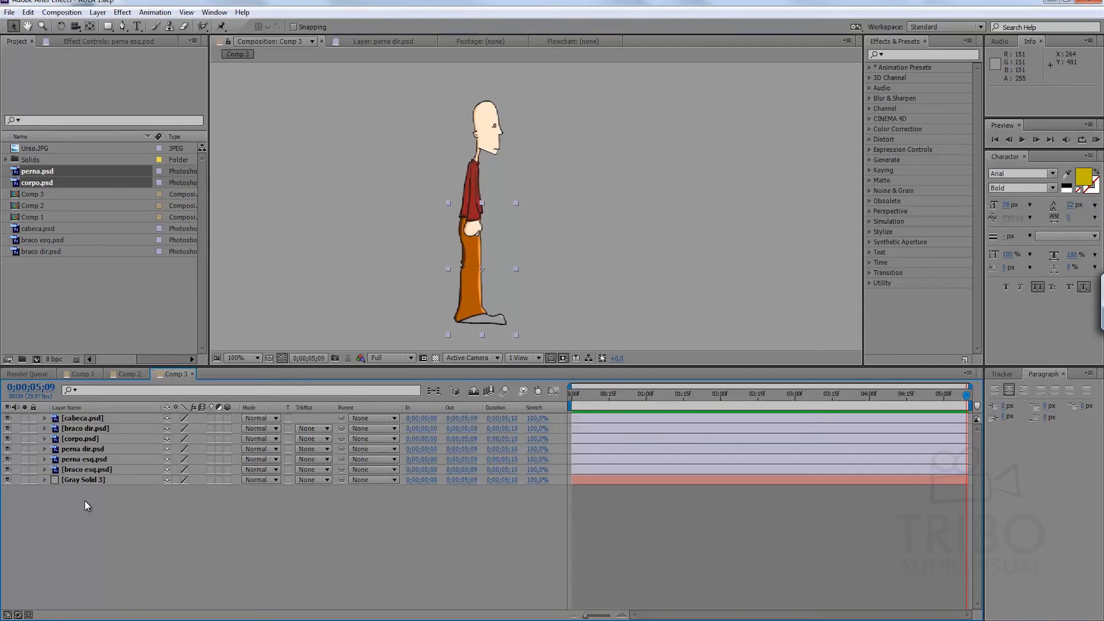
Return the time indicator to the first frame of Comp 3.
left_click(84, 418)
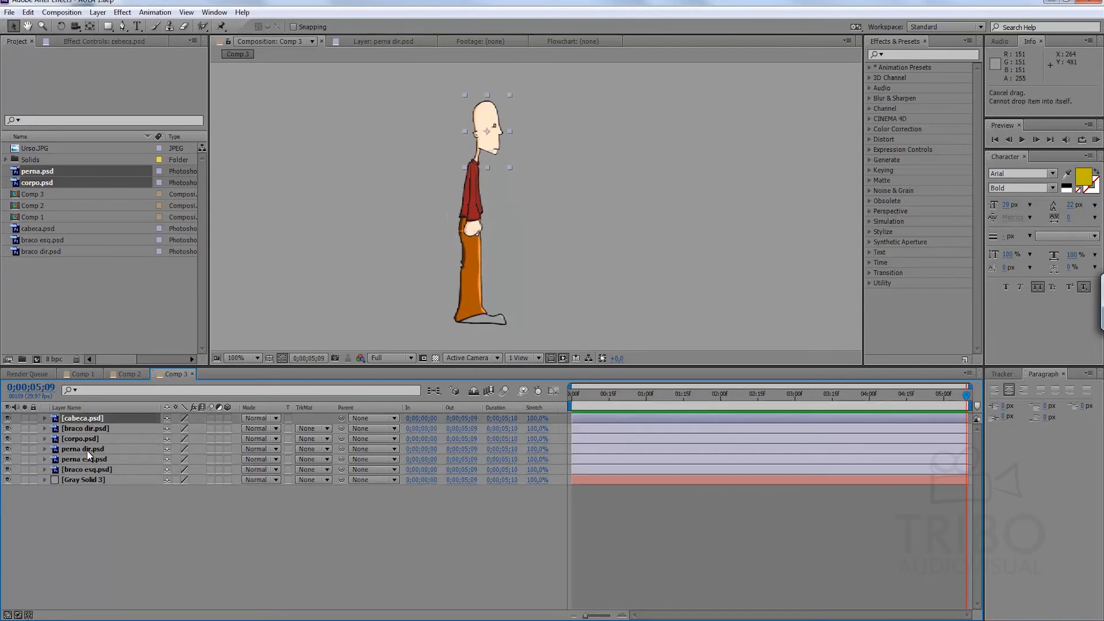
left_click(114, 506)
left_click_drag(640, 396, 284, 405)
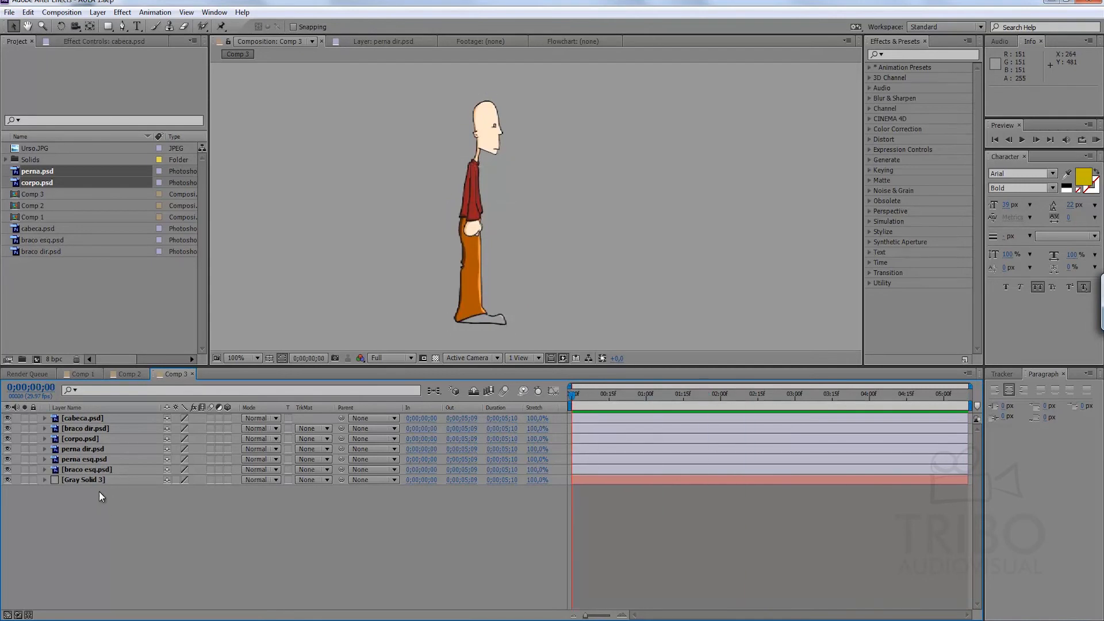
Test the head's rotation around its default centre anchor point, and undo the rotation.
left_click(77, 470)
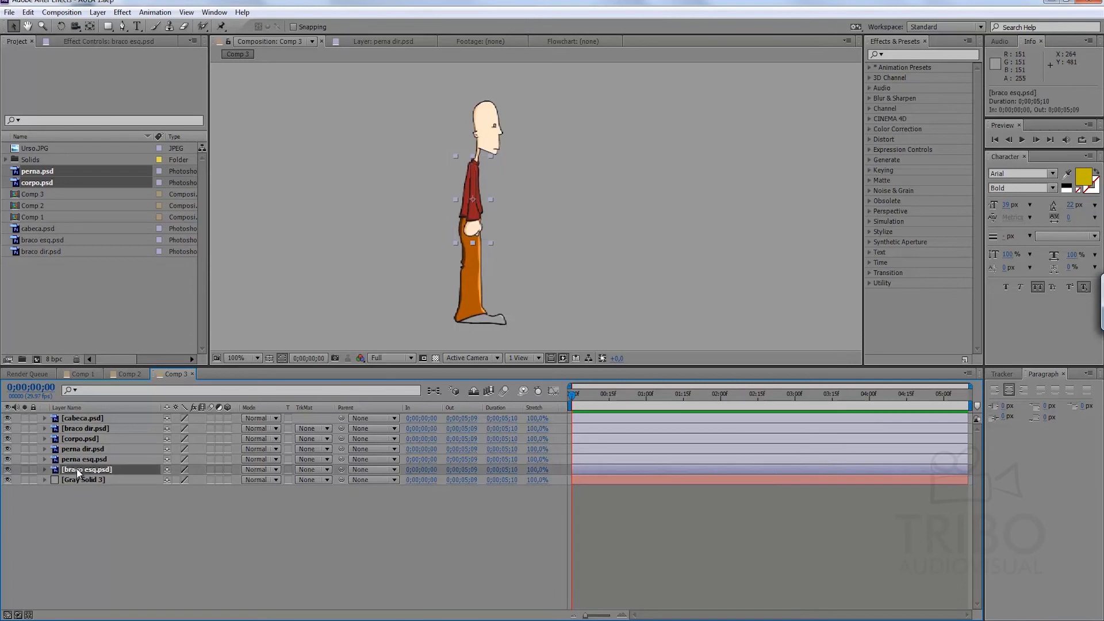
left_click(86, 420)
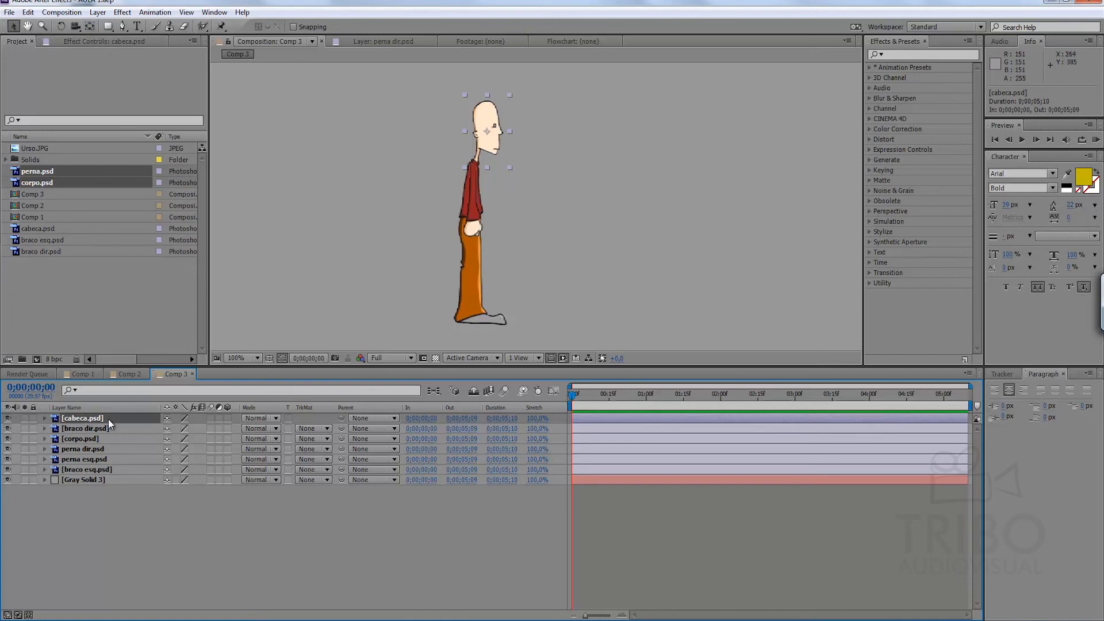
key("r")
mouse_move(175, 428)
left_mouse_down()
mouse_move(227, 428)
mouse_move(192, 428)
left_mouse_up()
key("ctrl+z")
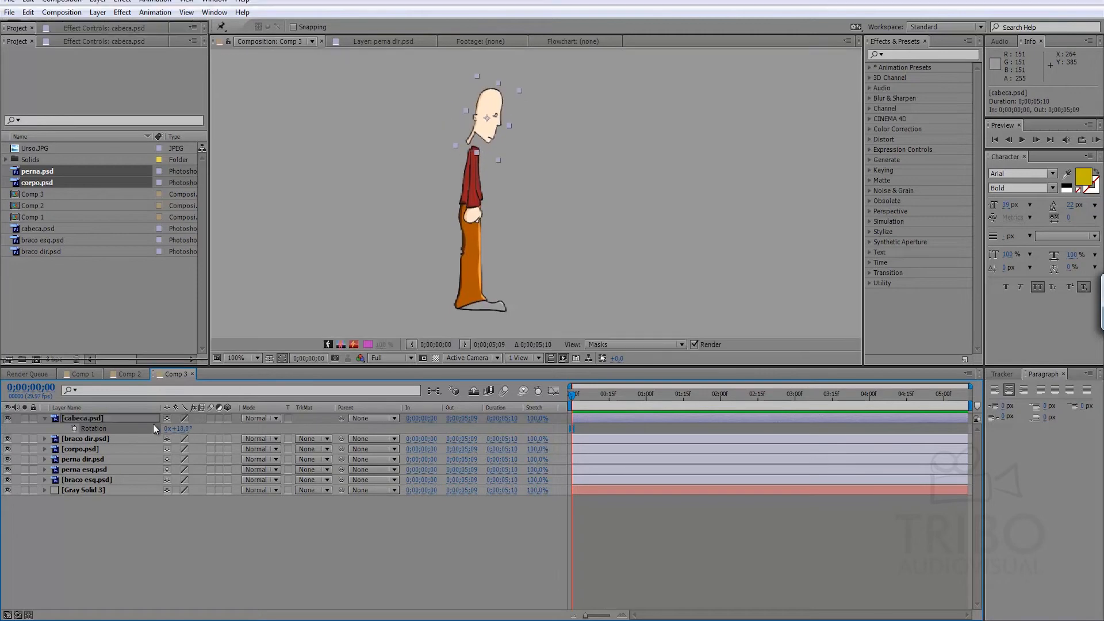
left_click(136, 532)
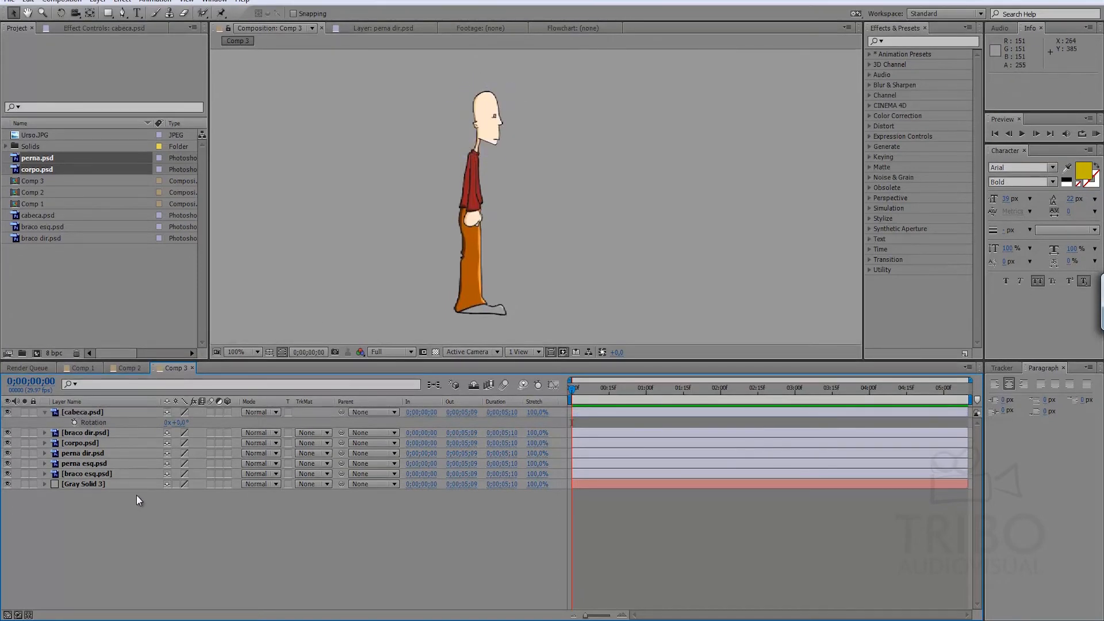
Move the head's anchor point to the base of the neck, test its rotation, and undo the test rotation.
left_click(93, 414)
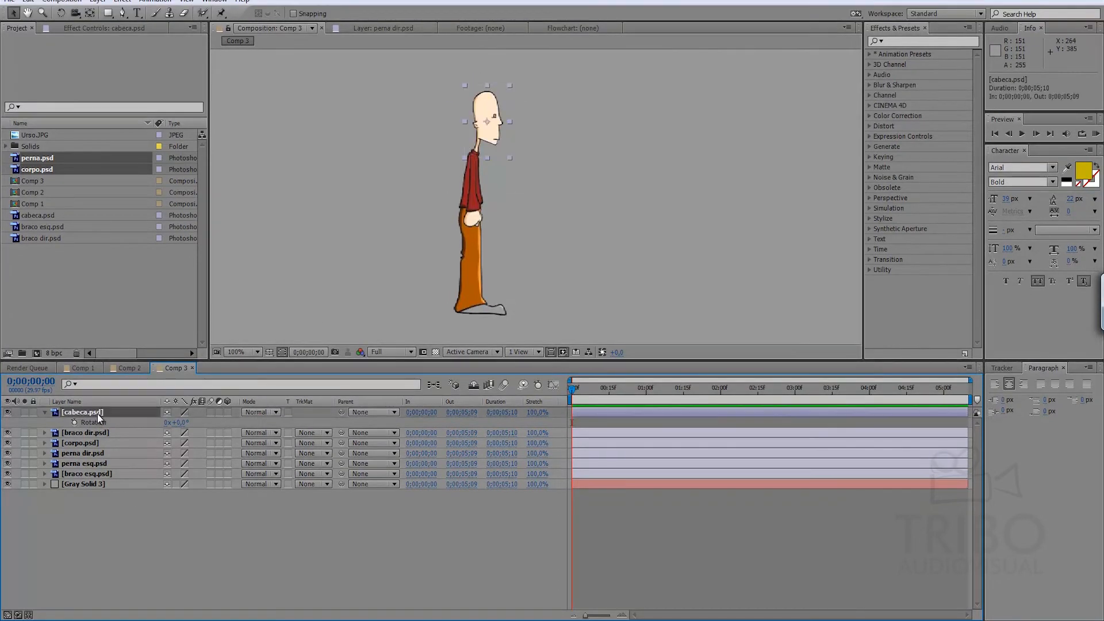
left_click(91, 13)
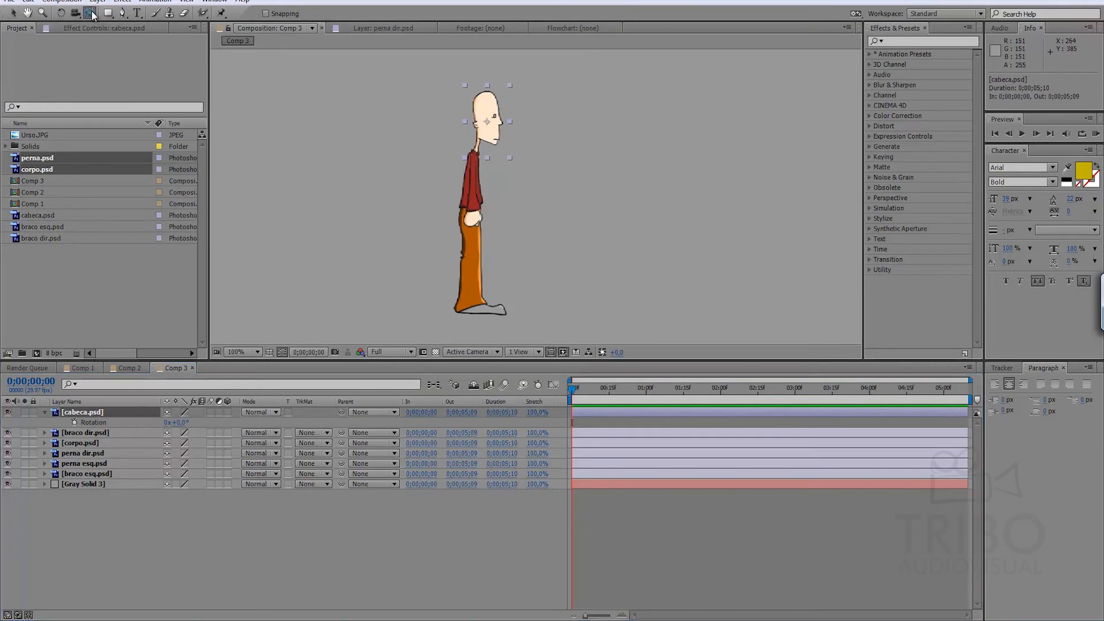
left_click_drag(487, 122, 477, 153)
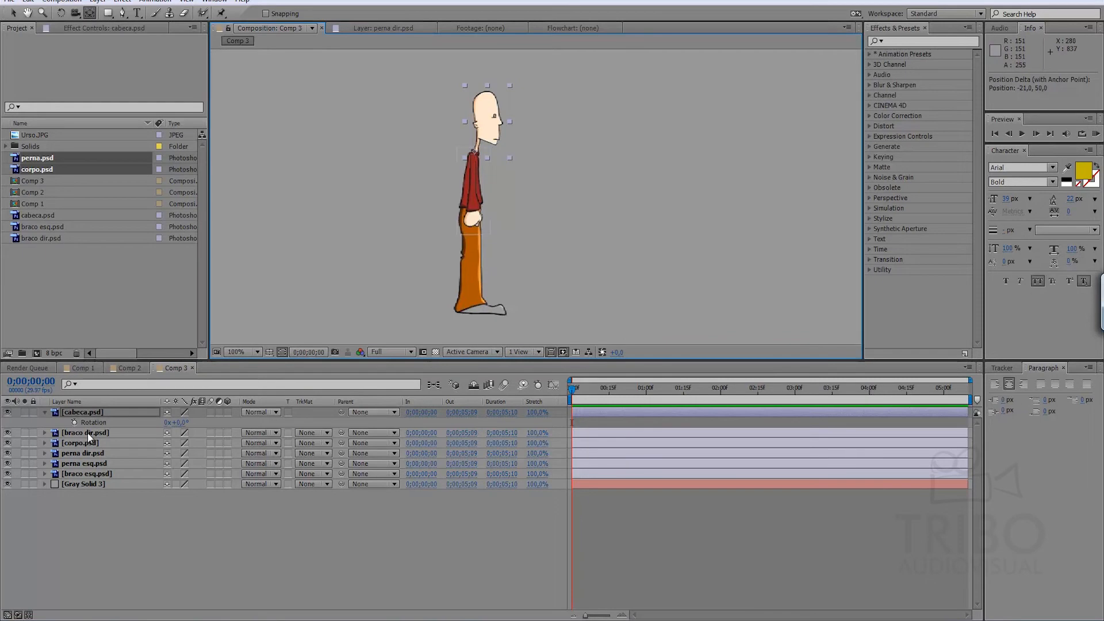
mouse_move(176, 422)
left_mouse_down()
mouse_move(196, 428)
mouse_move(170, 424)
left_mouse_up()
key("ctrl+z")
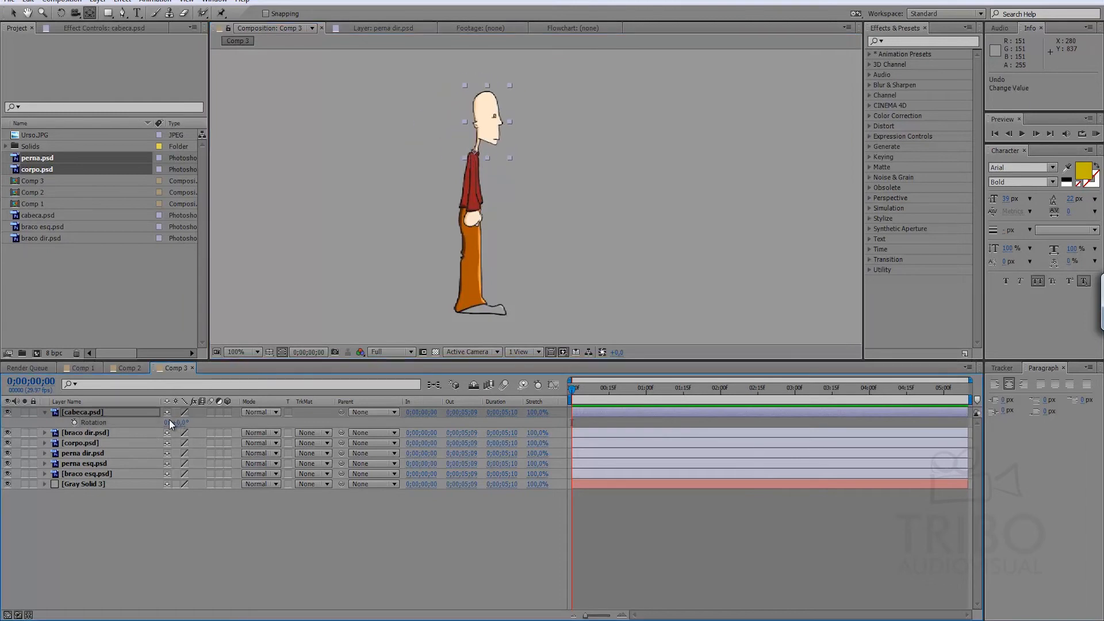
left_click(147, 540)
Show the Rotation property of braco dir.psd and move that arm's anchor point up to the shoulder.
left_click(95, 435)
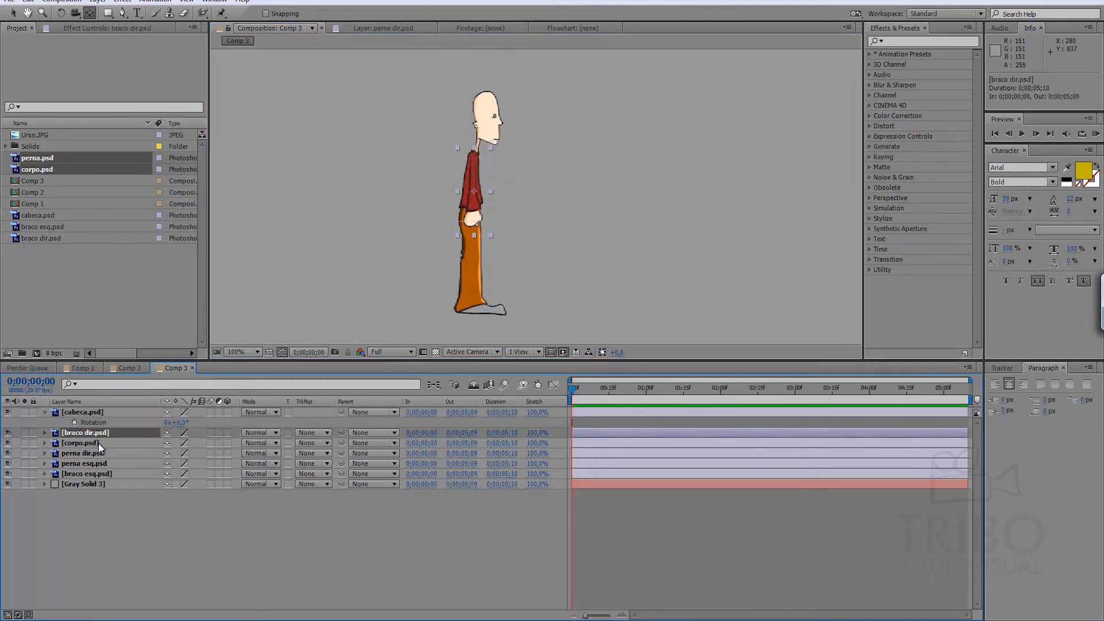
key("r")
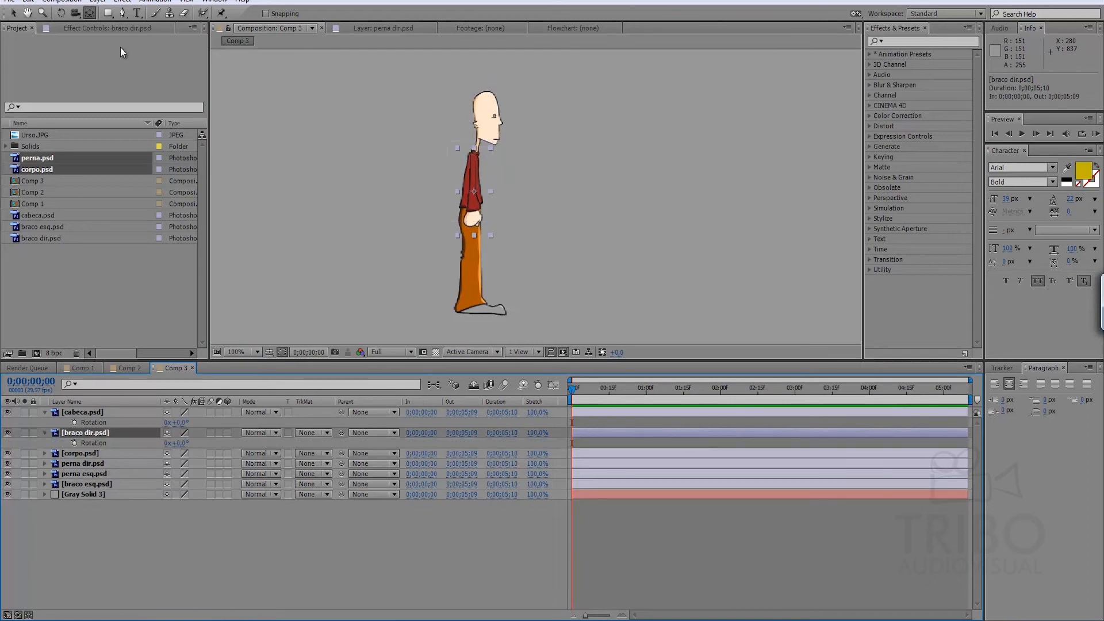
left_click_drag(474, 191, 473, 158)
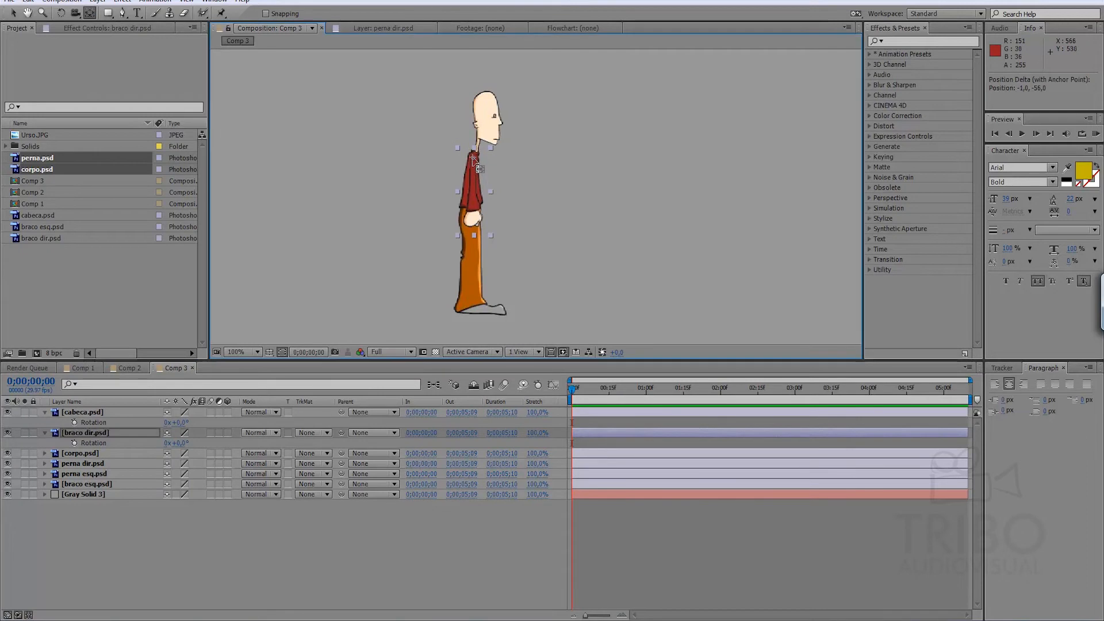
Test the rotation of braco dir.psd around its shoulder anchor point, and undo the rotation.
left_click_drag(176, 443, 153, 443)
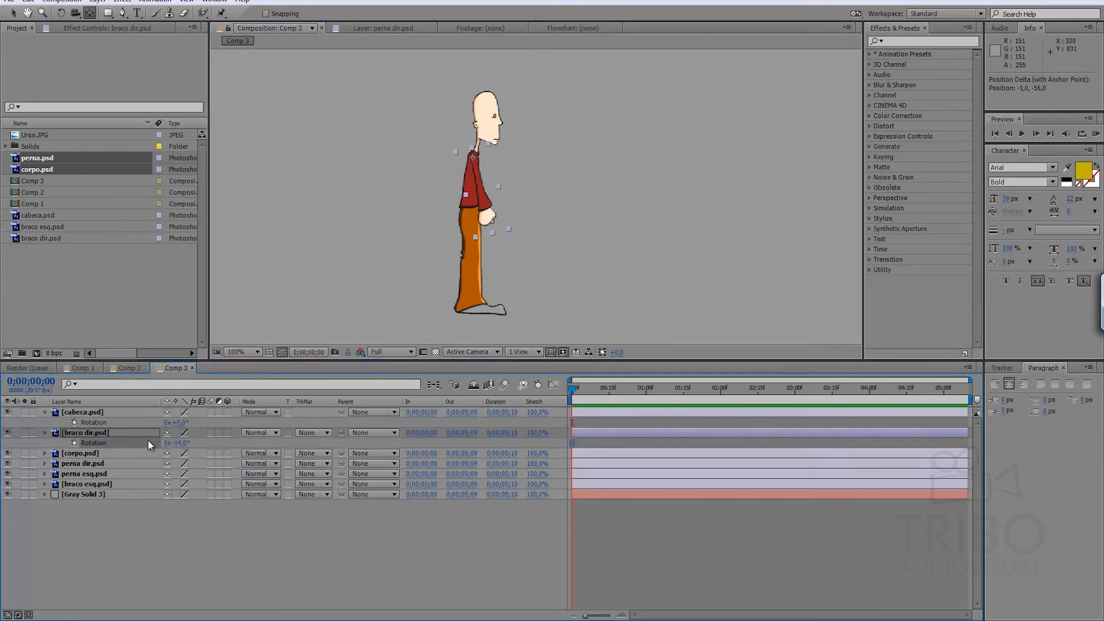
key("ctrl+z")
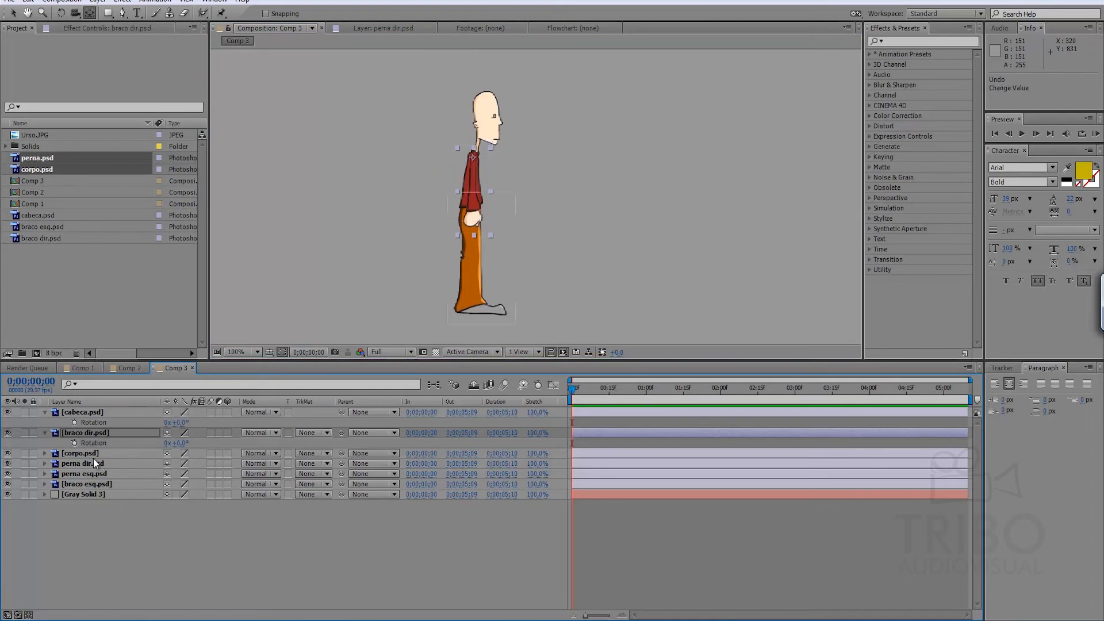
Solo the corpo.psd layer to check the torso on its own, and turn solo off again.
left_click(98, 456)
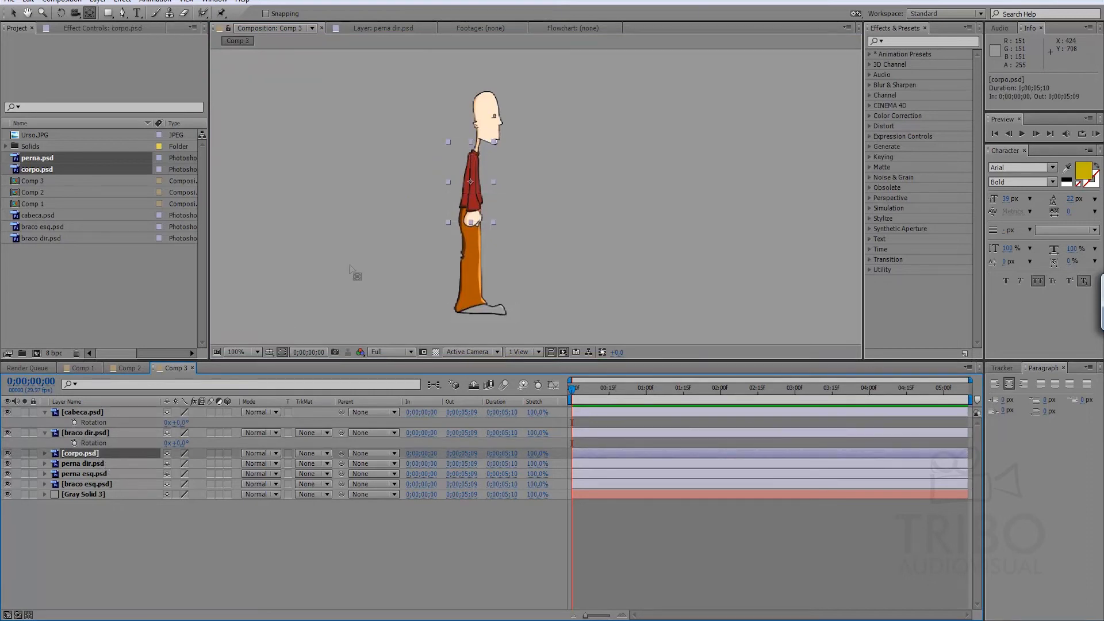
left_click(25, 454)
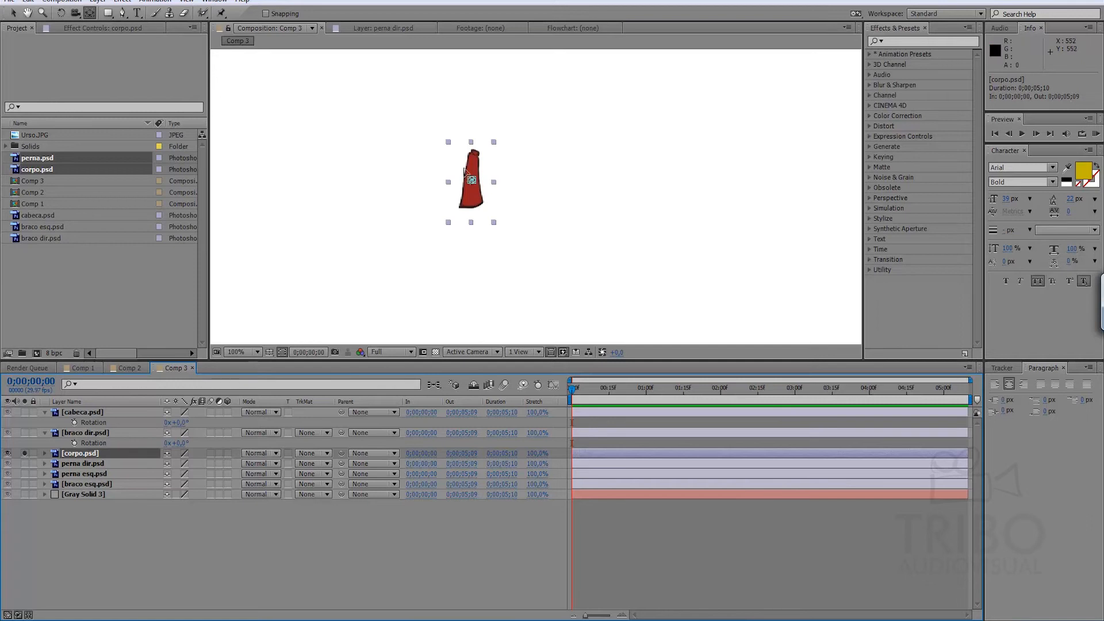
left_click(24, 453)
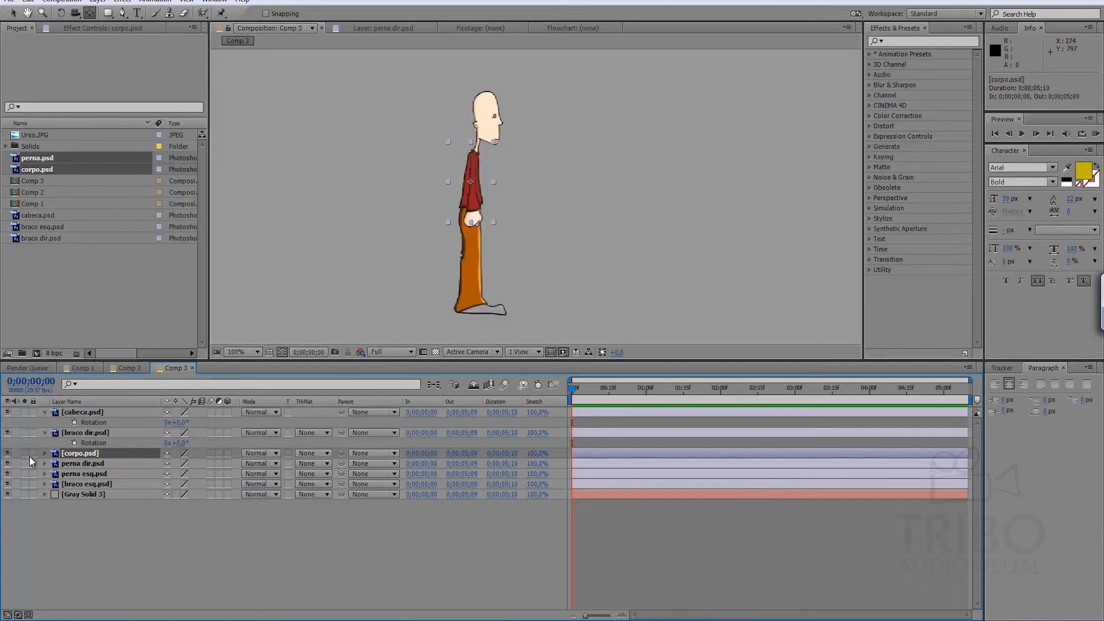
Move the anchor points of perna dir.psd and perna esq.psd up to the hip.
left_click(78, 464)
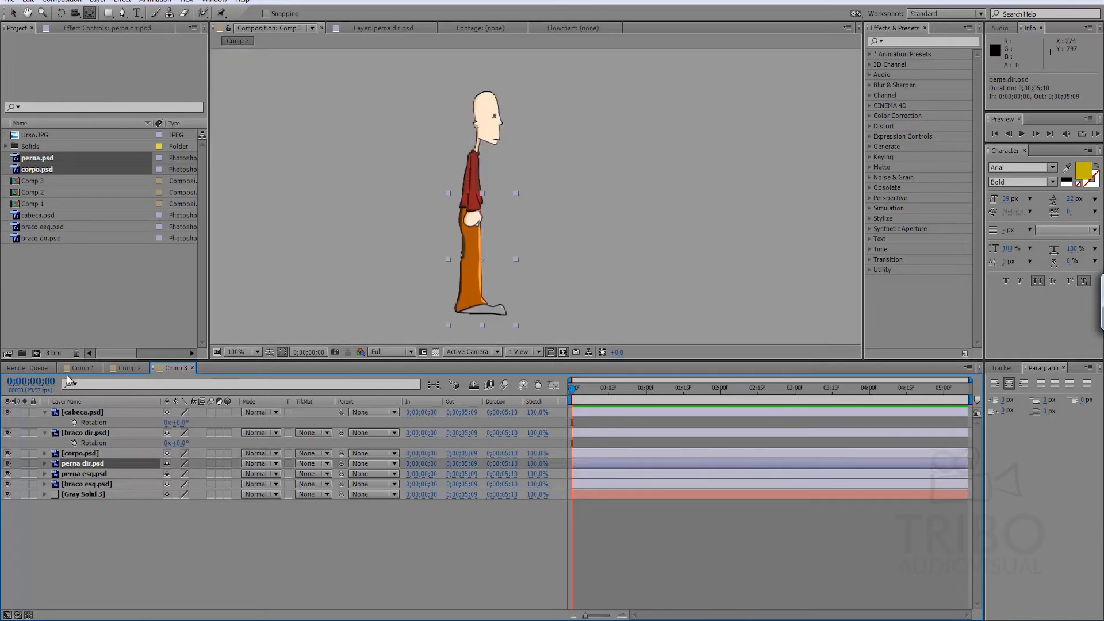
left_click_drag(483, 260, 470, 213)
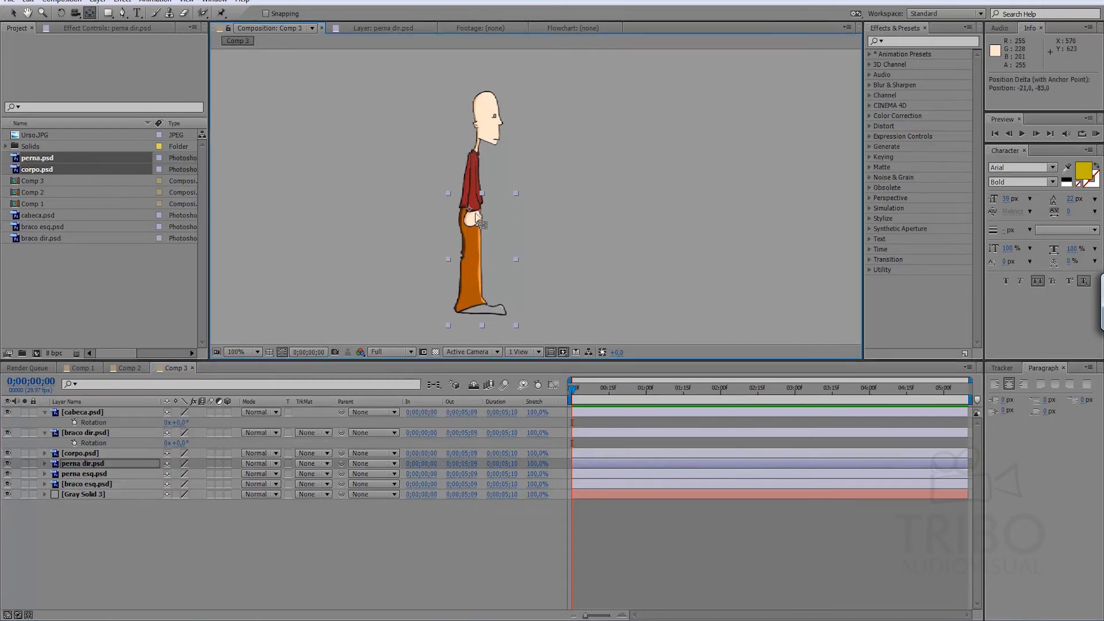
left_click(97, 475)
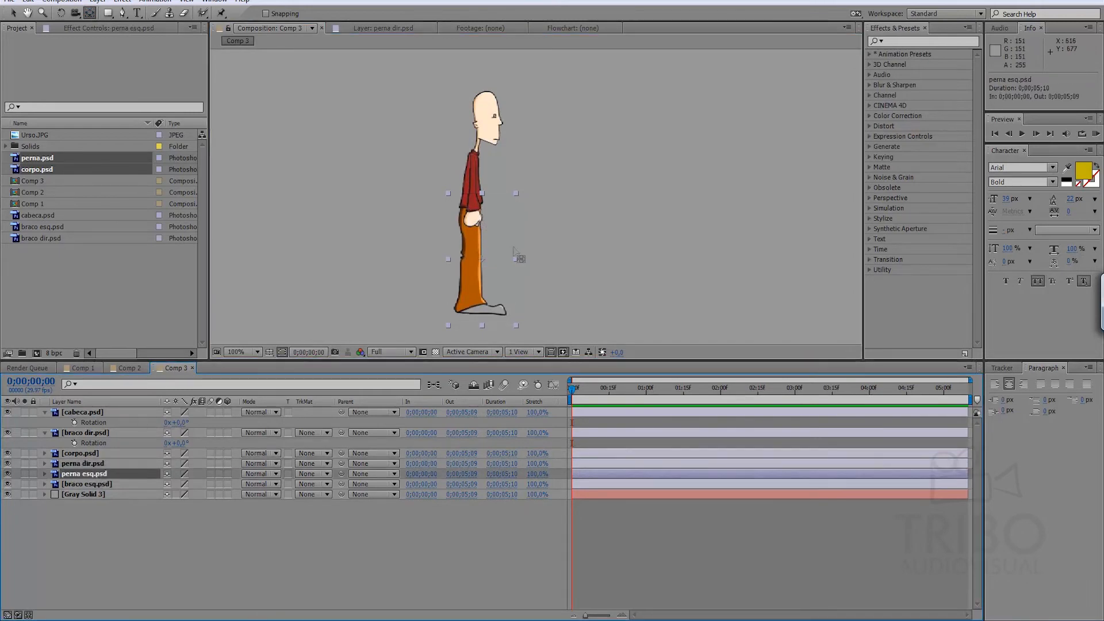
left_click_drag(483, 259, 469, 205)
Try a shoulder anchor point on braco esq.psd, undo it, and test the arm's rotation around its centre, undoing that too.
left_click(89, 484)
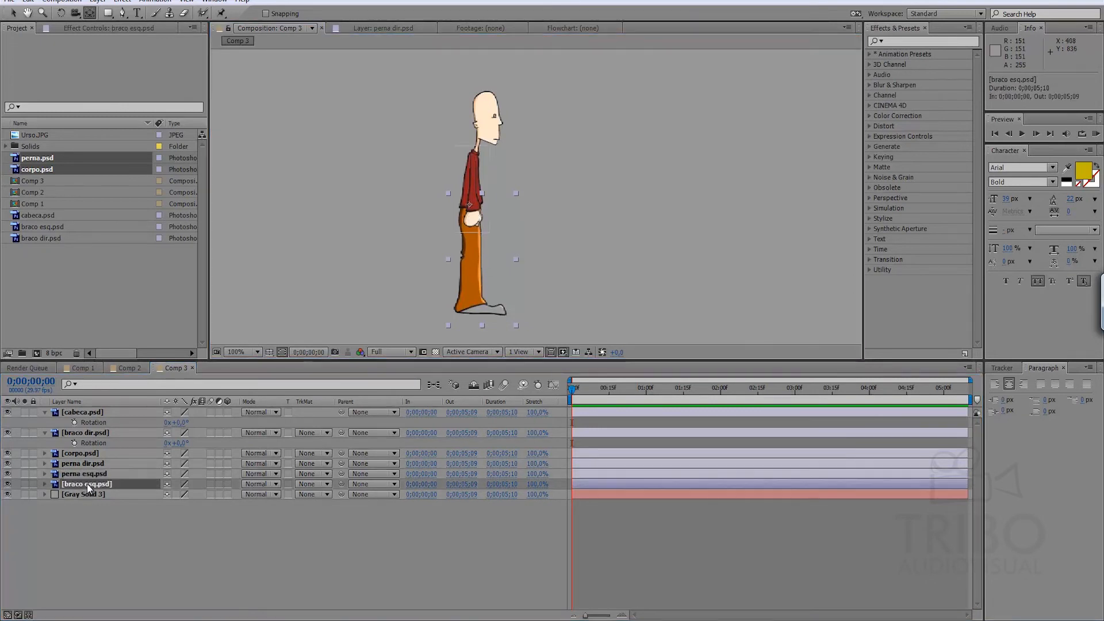
left_click_drag(473, 190, 472, 158)
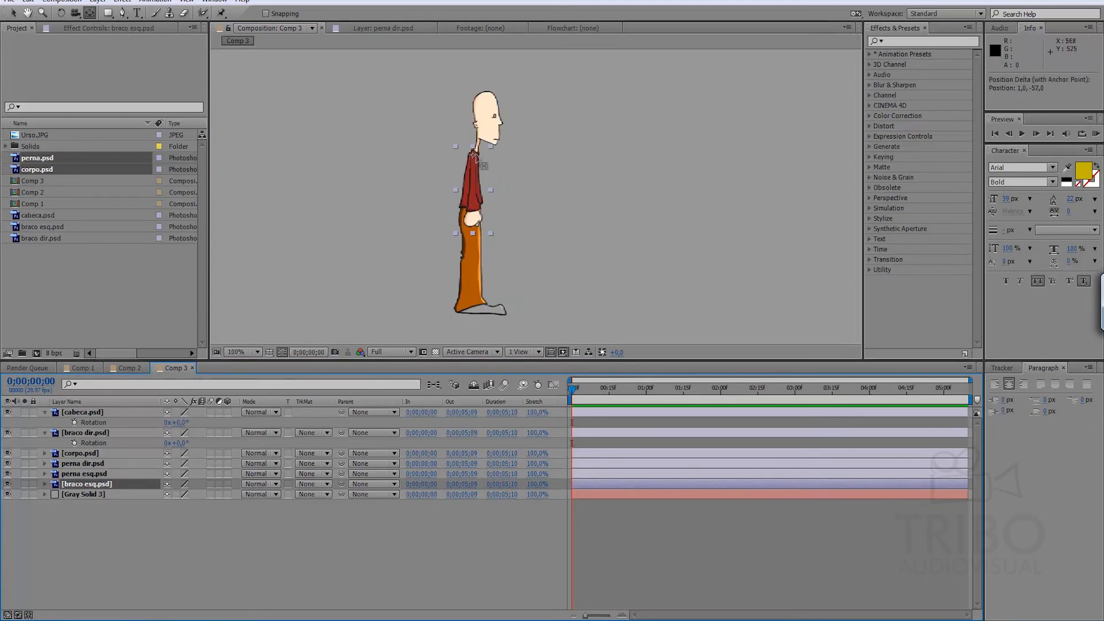
key("ctrl+z")
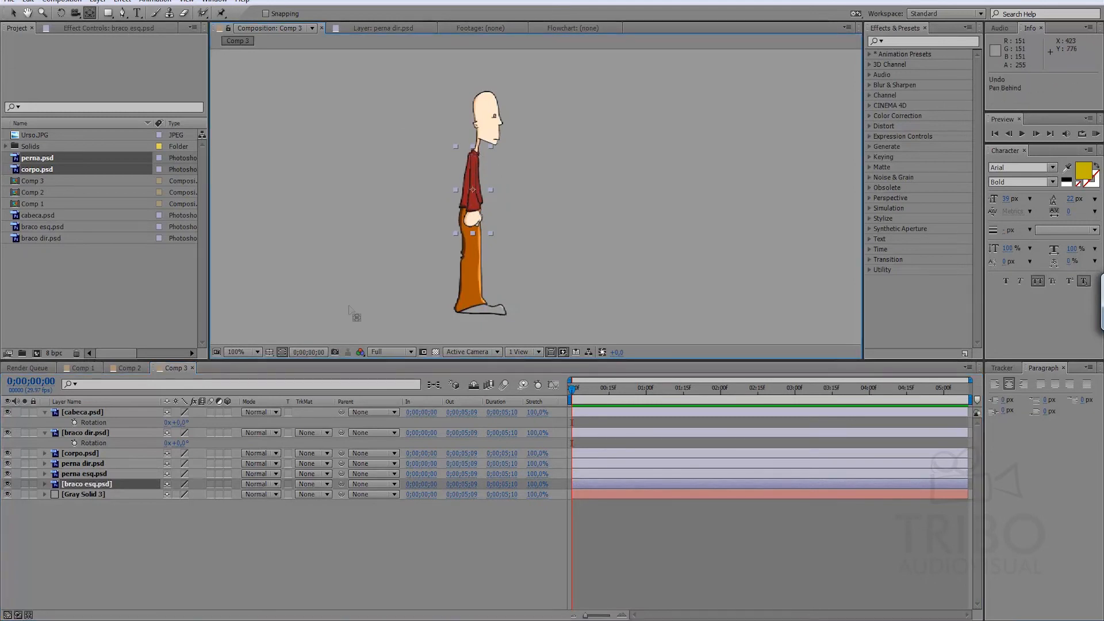
key("r")
mouse_move(178, 494)
left_mouse_down()
mouse_move(151, 494)
mouse_move(161, 494)
left_mouse_up()
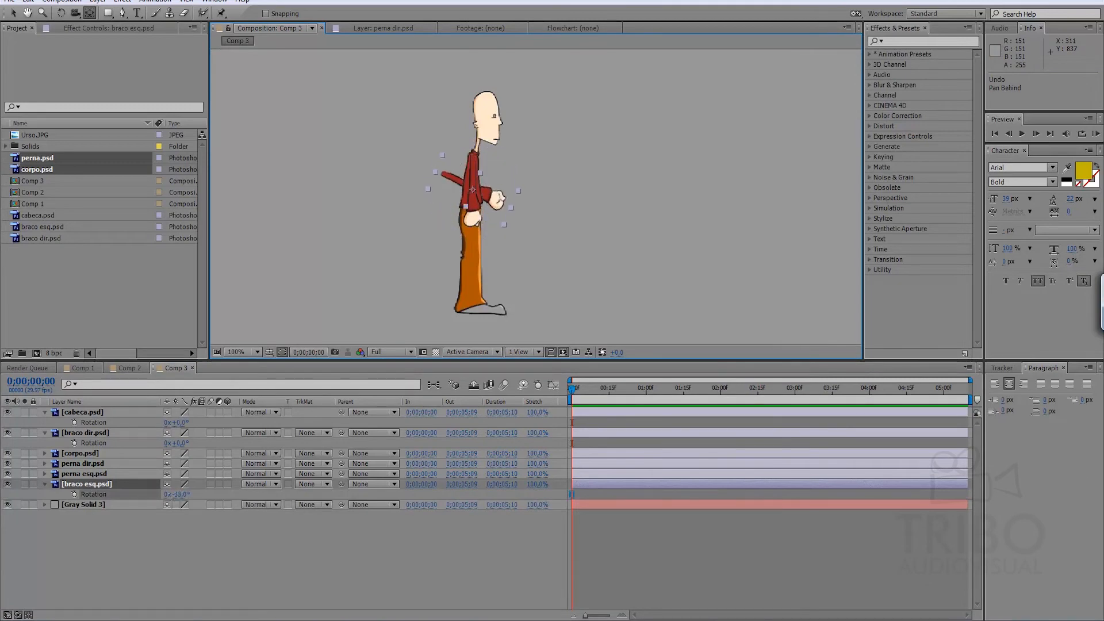
key("ctrl+z")
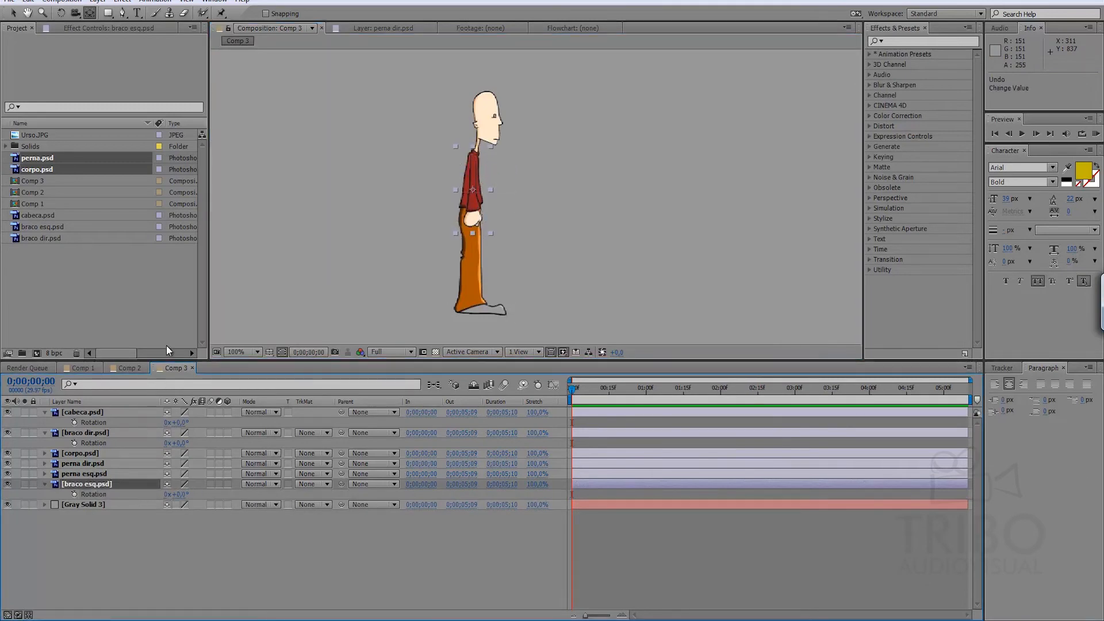
Move the anchor point of braco esq.psd up to the shoulder, test its rotation, and undo the test rotation.
left_click_drag(474, 191, 475, 159)
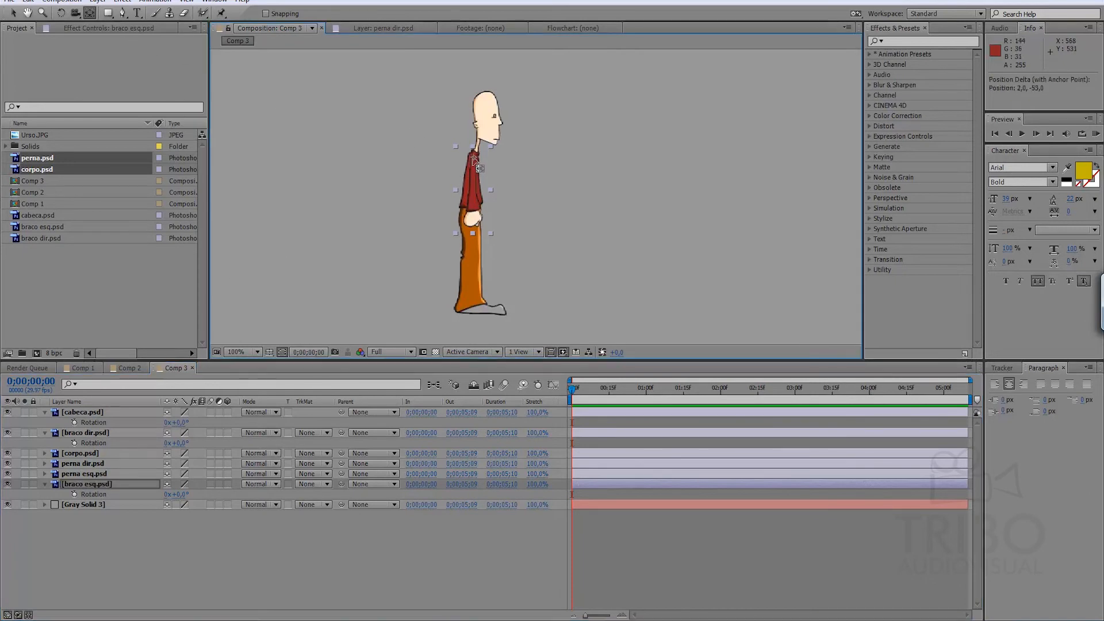
left_click(13, 12)
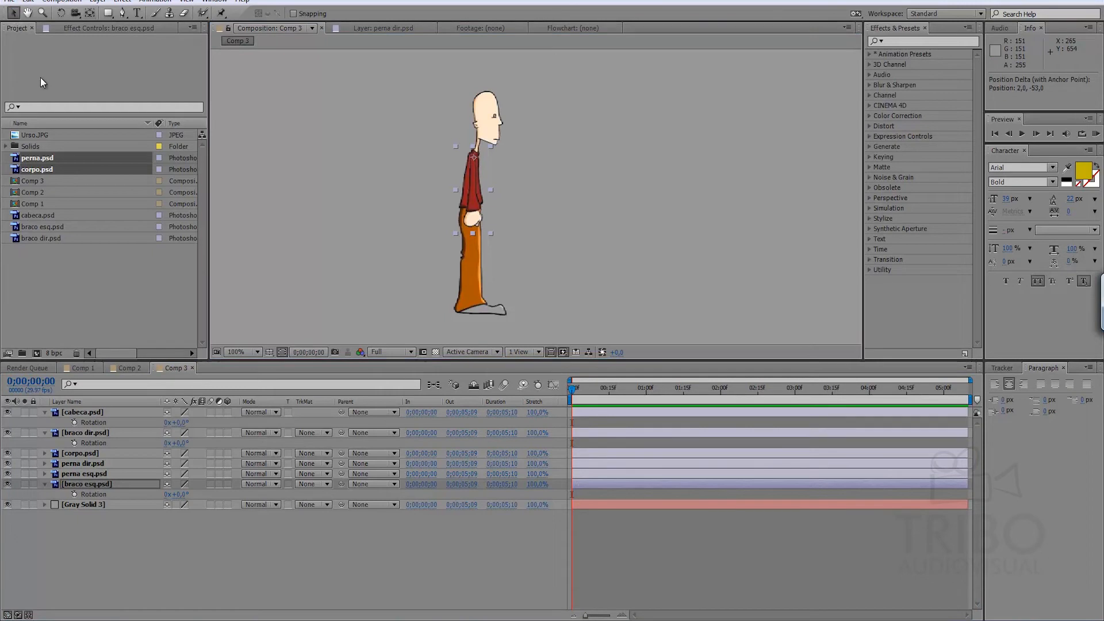
mouse_move(179, 494)
left_mouse_down()
mouse_move(209, 495)
mouse_move(148, 494)
mouse_move(170, 495)
left_mouse_up()
key("ctrl+z")
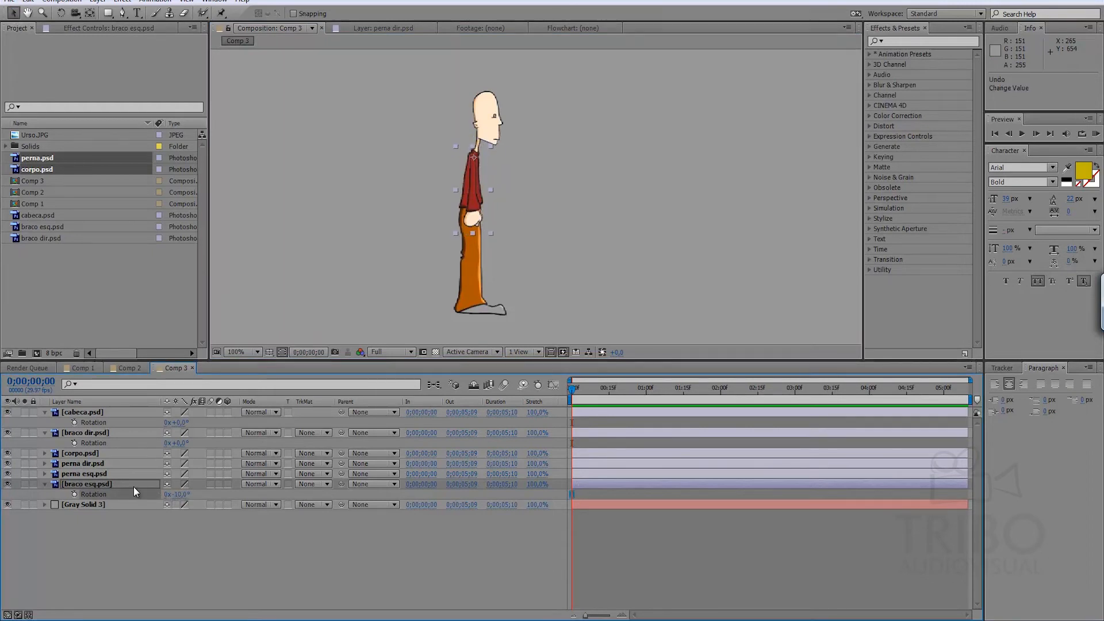
Collapse the displayed Rotation properties of all layers in Comp 3 and deselect the layers.
left_click(115, 534)
key("ctrl+a")
key("r")
key("r")
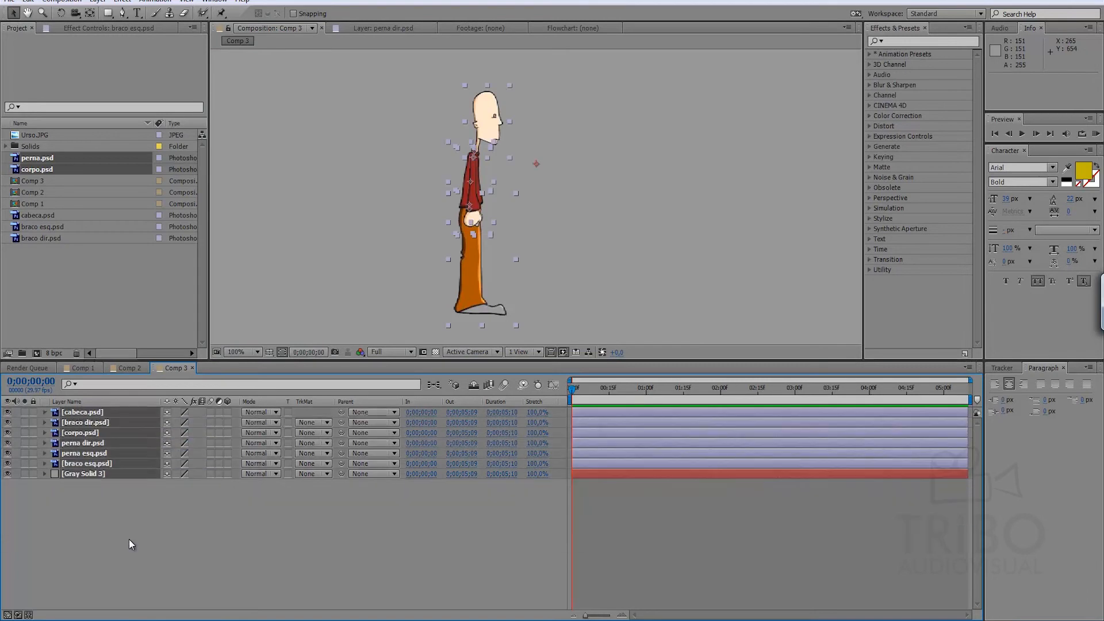
left_click(114, 501)
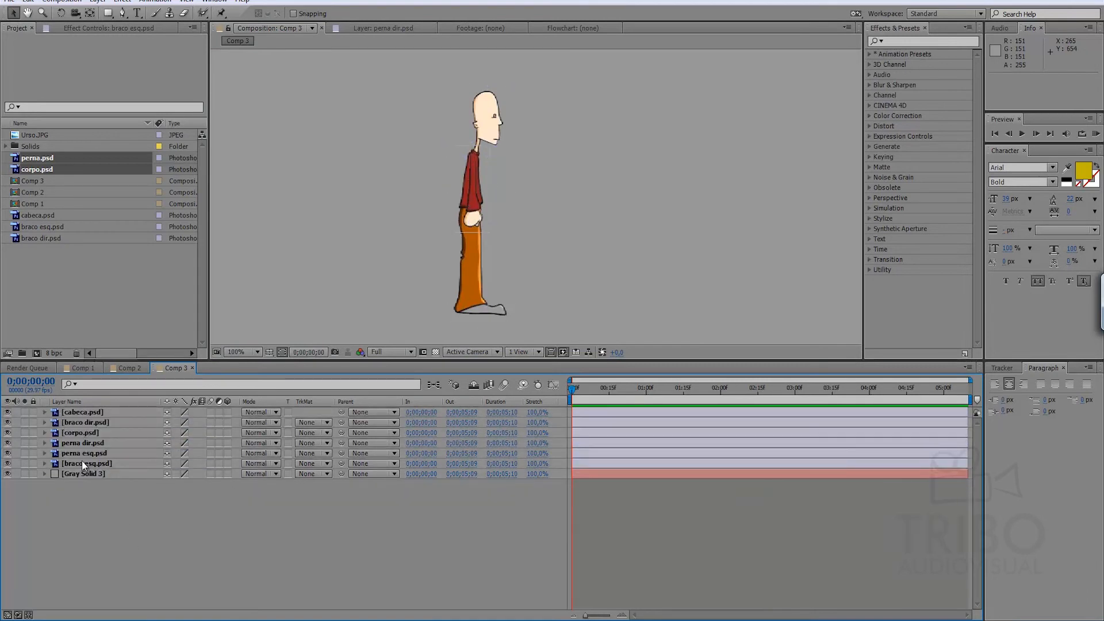
Parent the head, both arm layers and both leg layers to corpo.psd.
left_click(84, 464)
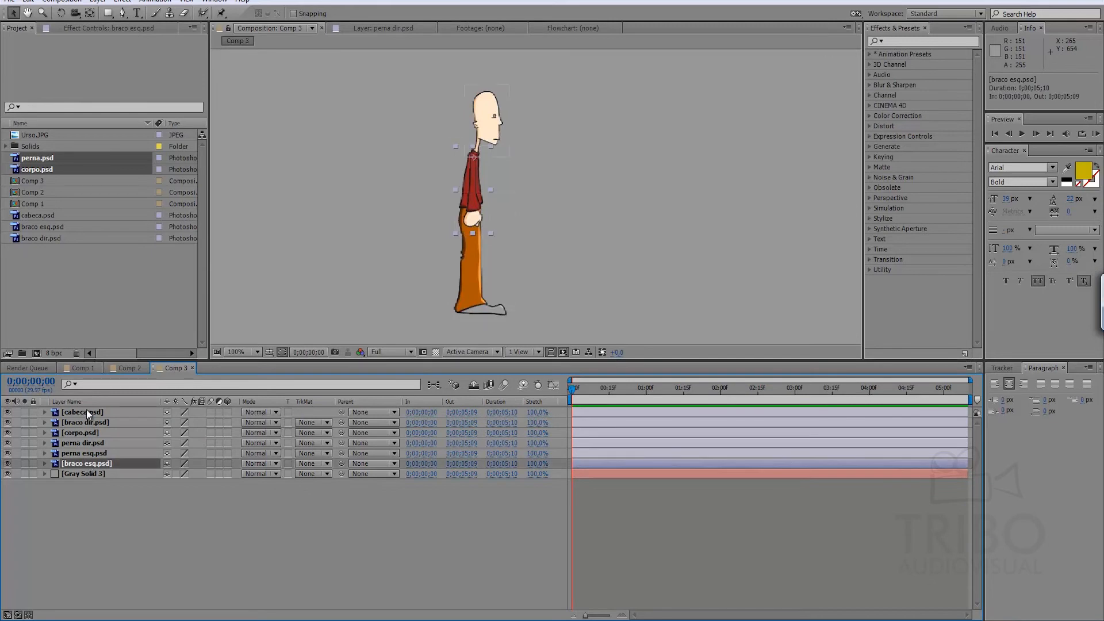
left_click(86, 412, "shift")
left_click(84, 432, "ctrl")
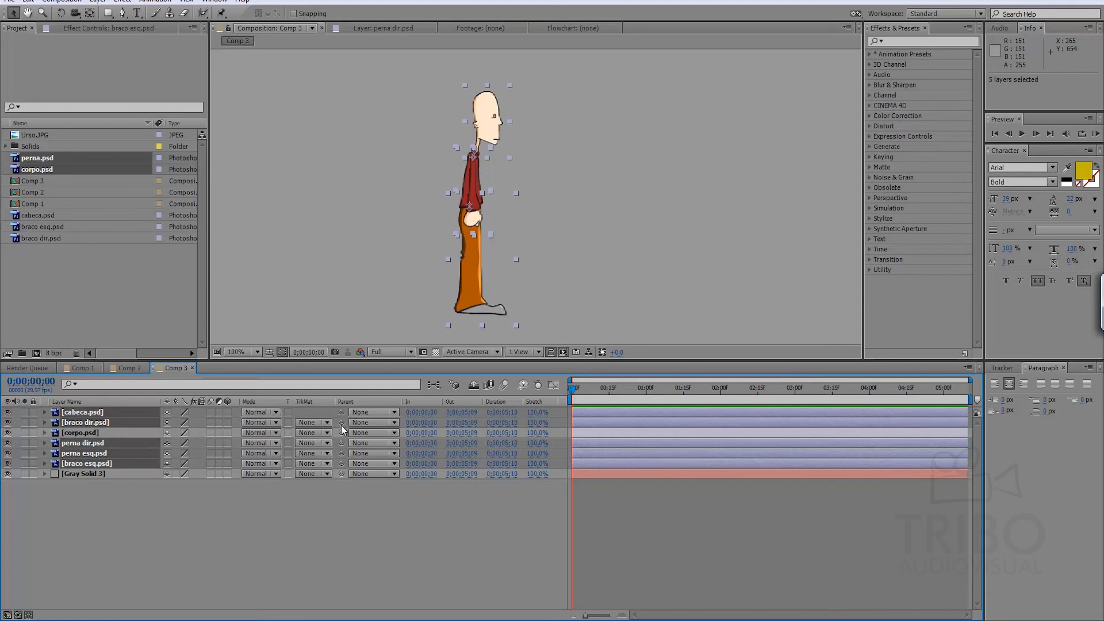
left_click_drag(341, 413, 94, 435)
left_click(332, 521)
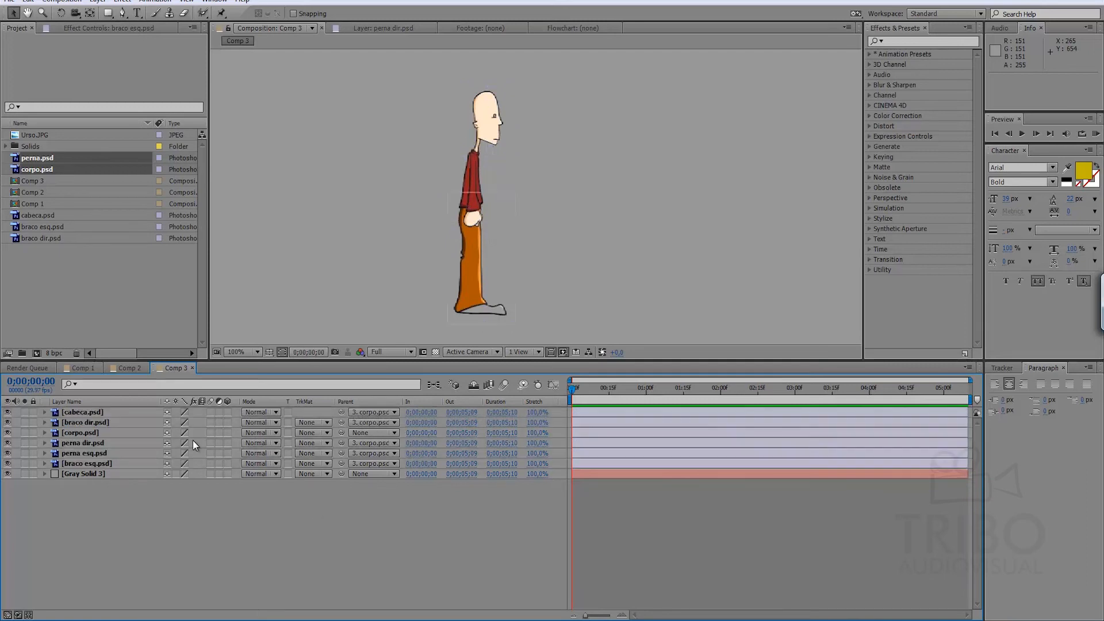
Test moving and rotating corpo.psd with its child layers, undo the test changes, and collapse the layer.
left_click(97, 431)
key("p")
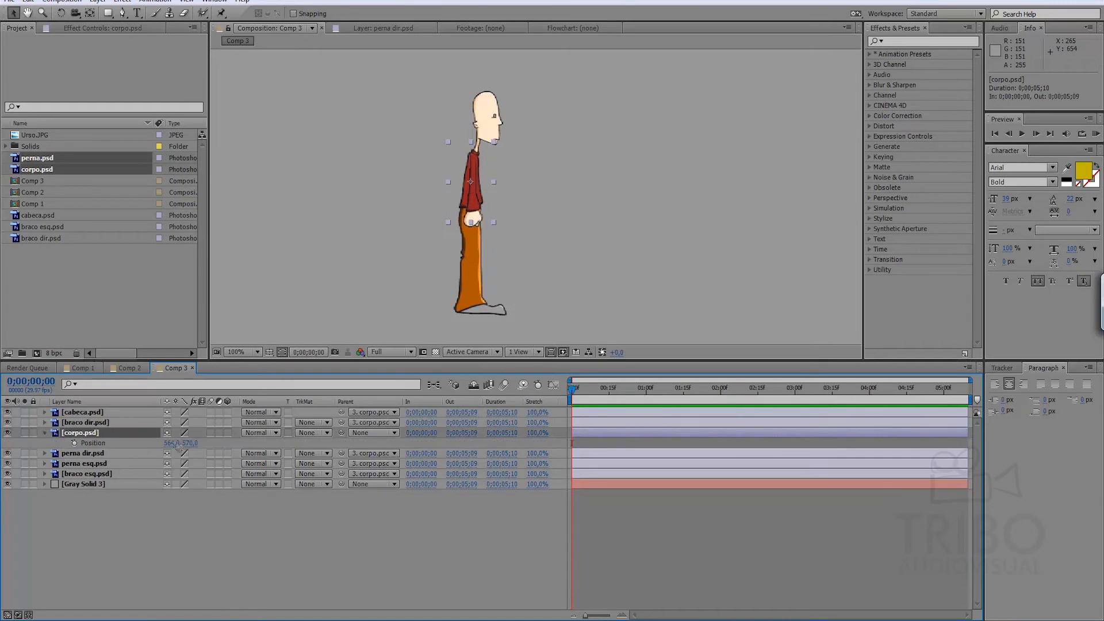
left_click_drag(188, 444, 140, 450)
key("ctrl+z")
key("r")
key("ctrl+z")
left_click(151, 536)
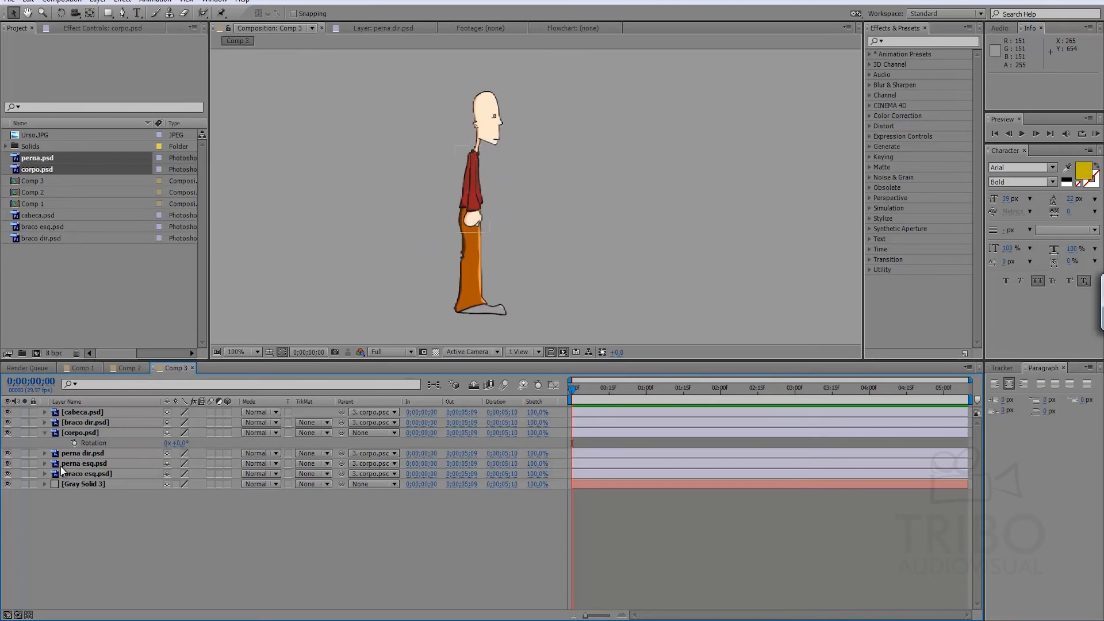
left_click(45, 435)
Isolate the corpo.psd layer briefly to view the parent body part, and show all layers again.
left_click(75, 433)
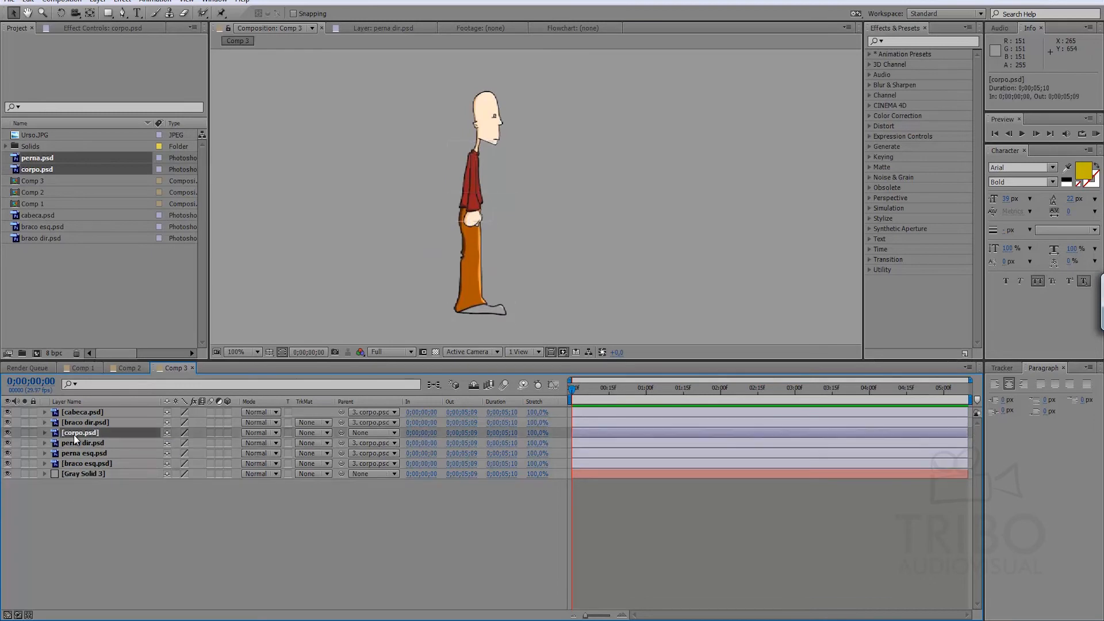
left_click(24, 433)
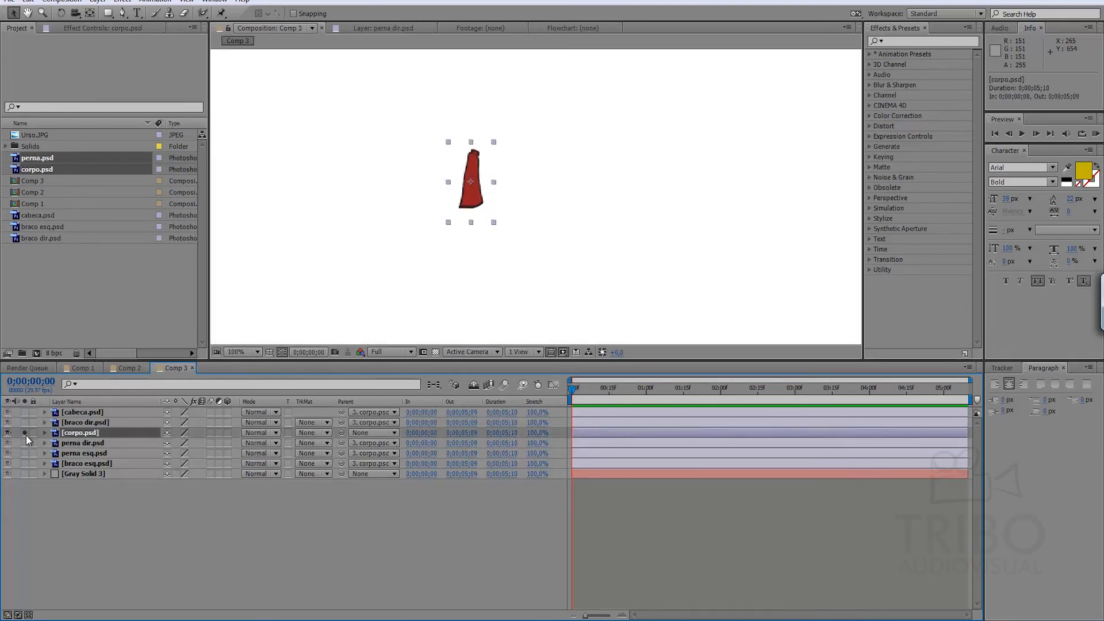
left_click(24, 433)
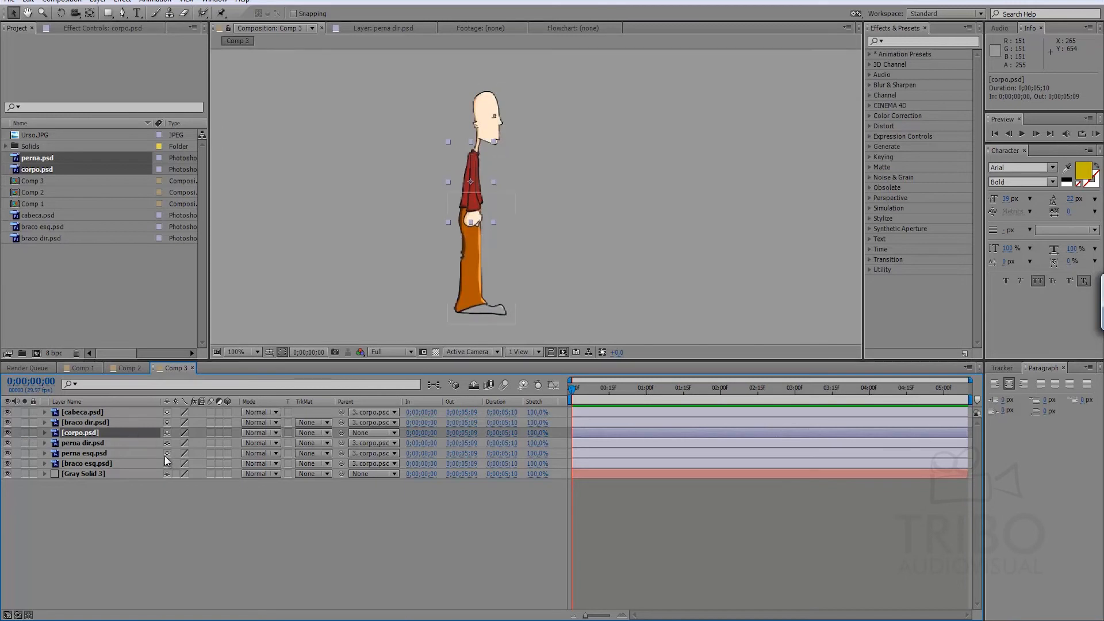
Shift corpo.psd horizontally to position 557, 570 and collapse its properties.
key("p")
mouse_move(188, 444)
left_mouse_down()
mouse_move(291, 444)
mouse_move(164, 445)
mouse_move(264, 444)
mouse_move(187, 445)
left_mouse_up()
left_click(111, 495)
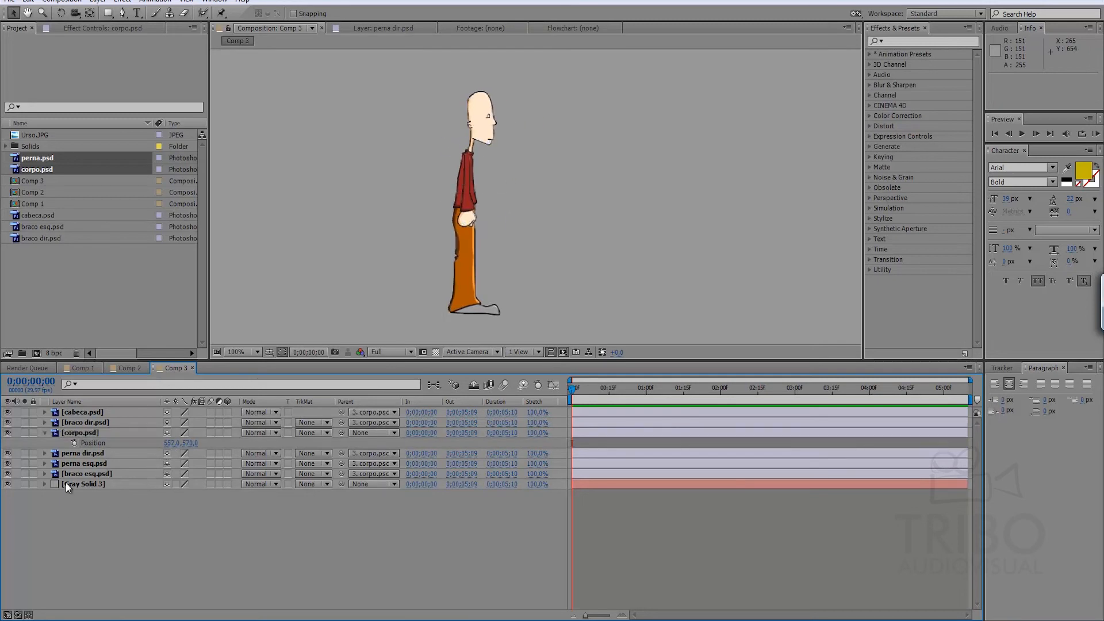
left_click(45, 433)
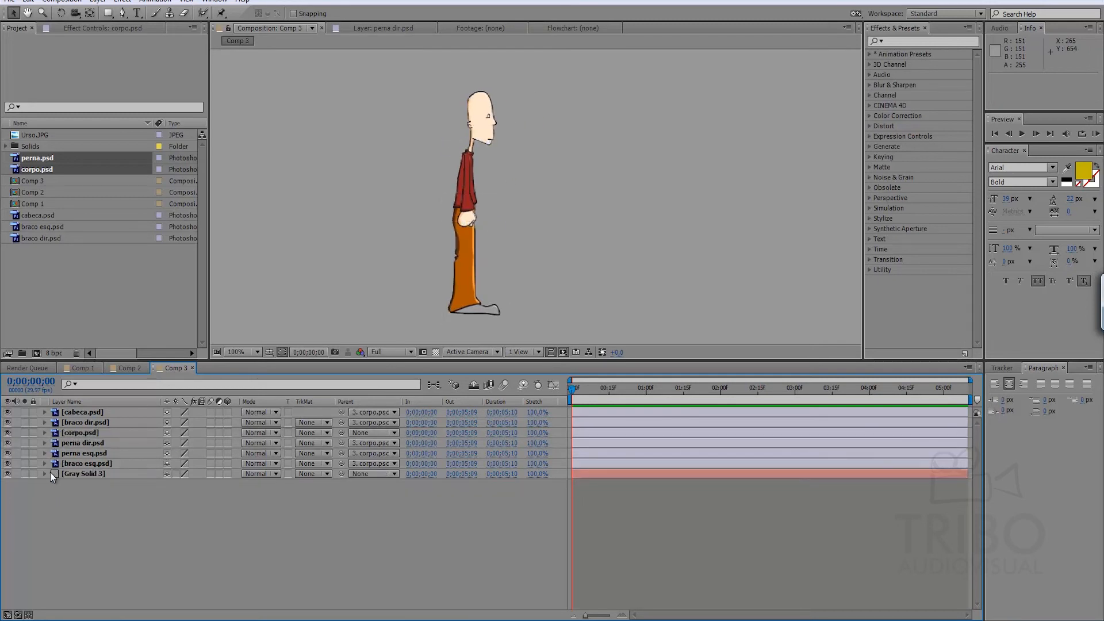
Add Rotation keyframes at the first frame to all six body part layers, from cabeca.psd to braco esq.psd.
left_click(81, 413)
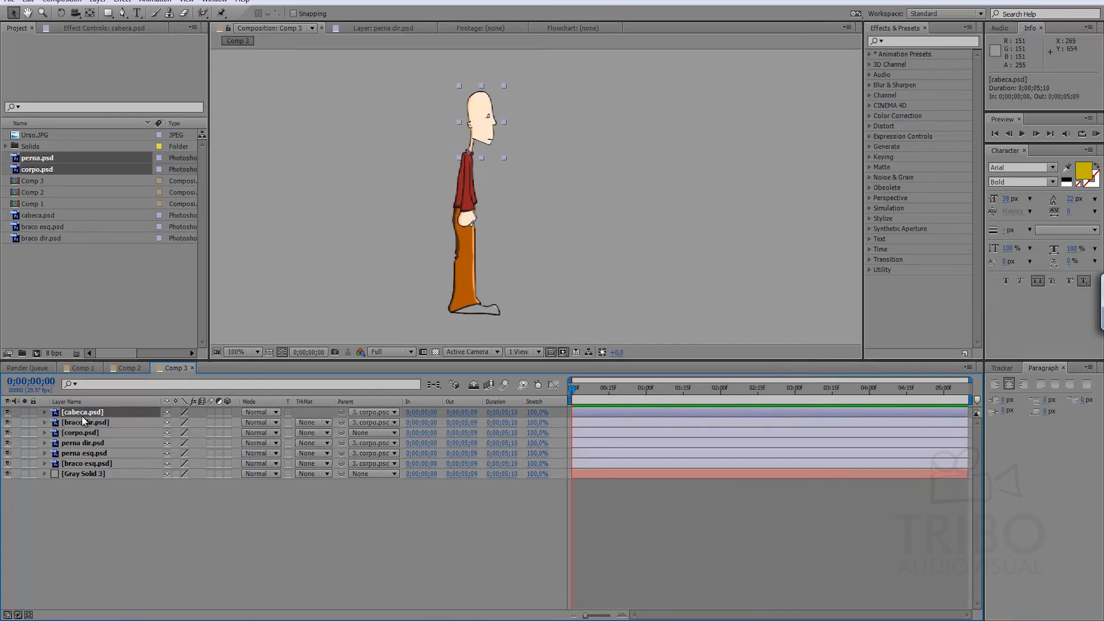
left_click(78, 464, "shift")
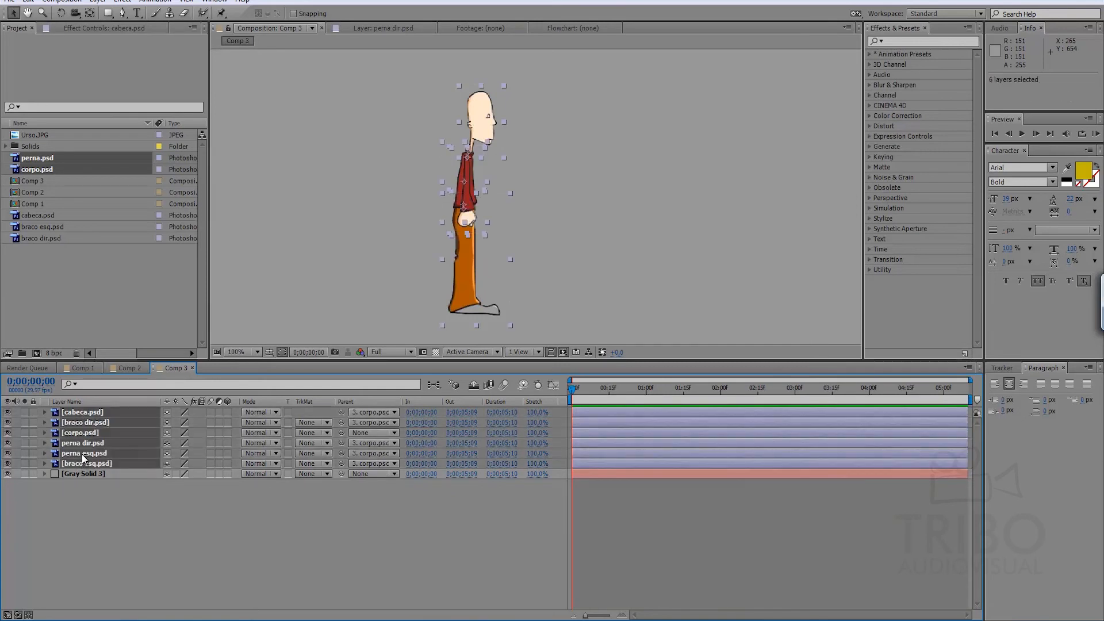
key("alt+shift+r")
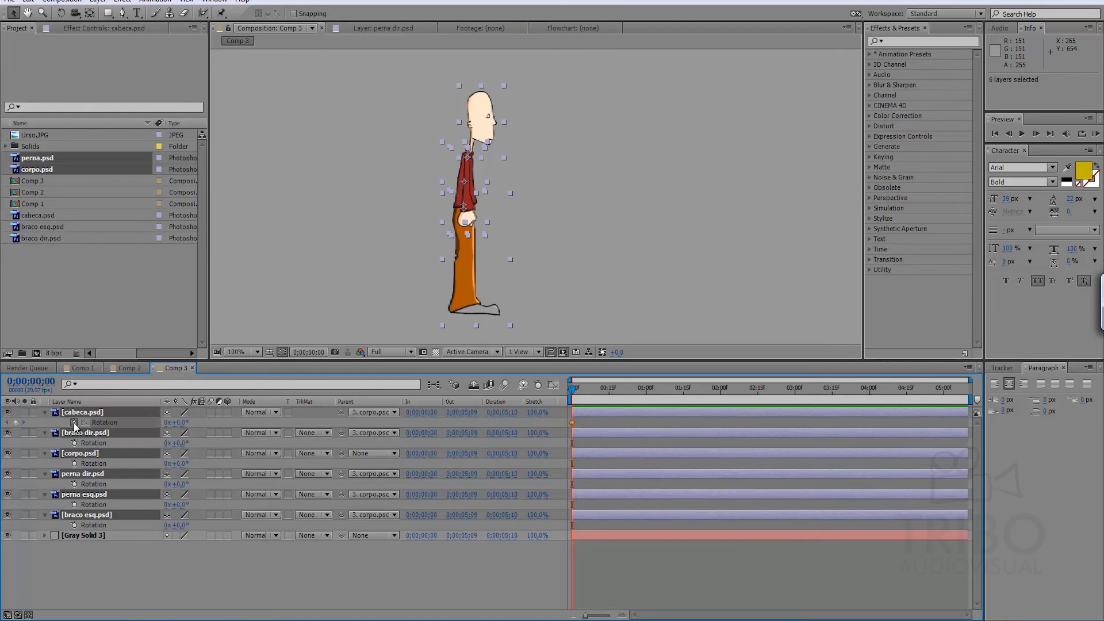
left_click(620, 556)
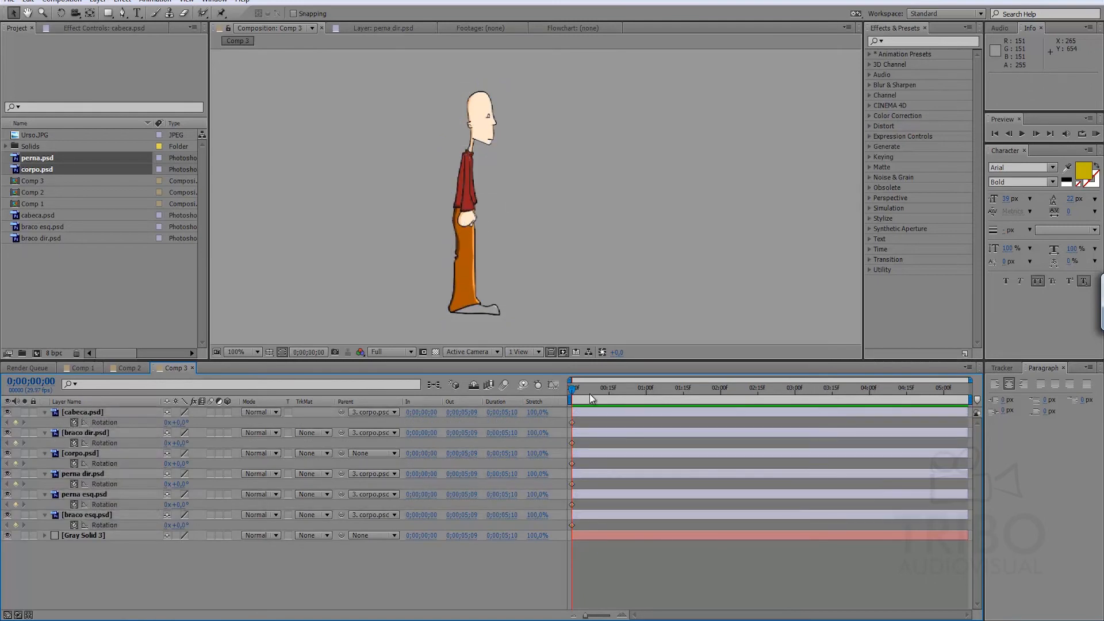
Keyframe the head's rotation at -20° at 0;00;01;03 and scrub the timeline to preview it.
left_click_drag(603, 389, 654, 388)
left_click_drag(183, 423, 172, 424)
left_click(660, 569)
mouse_move(628, 388)
left_mouse_down()
mouse_move(574, 388)
mouse_move(633, 388)
left_mouse_up()
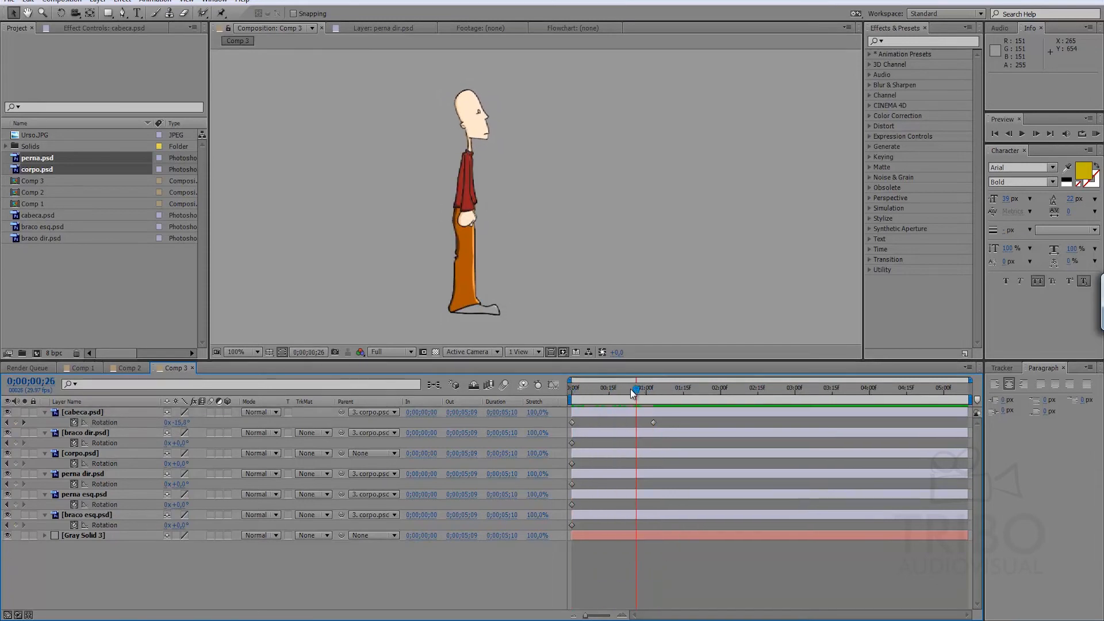
Return to the head's second keyframe at 0;00;01;03 and set the rotation of braco dir.psd to 25° there.
key("k")
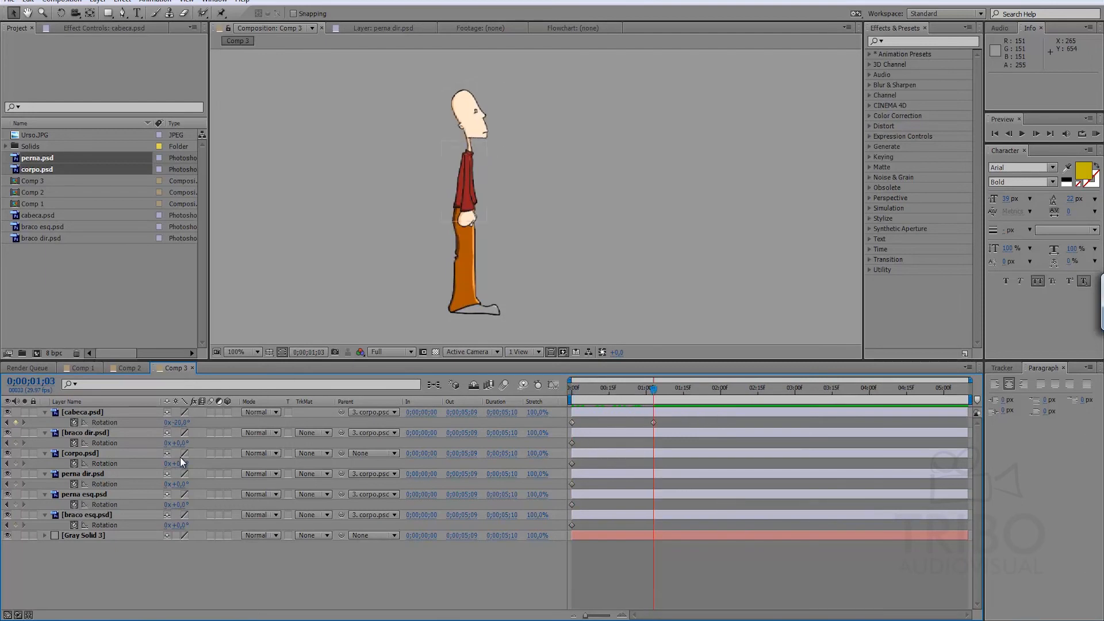
left_click_drag(181, 443, 195, 443)
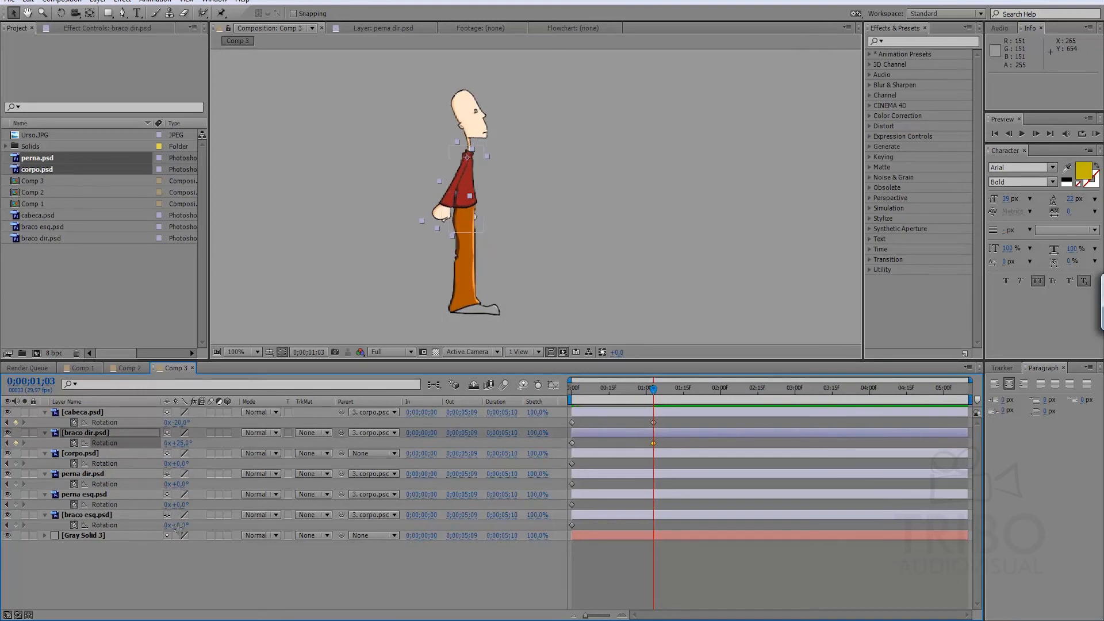
At 0;00;01;03, set the rotation of braco esq.psd to 27°, braco dir.psd to -49°, perna dir.psd to 36° and perna esq.psd to -20°.
mouse_move(186, 525)
left_mouse_down()
mouse_move(163, 525)
mouse_move(204, 526)
left_mouse_up()
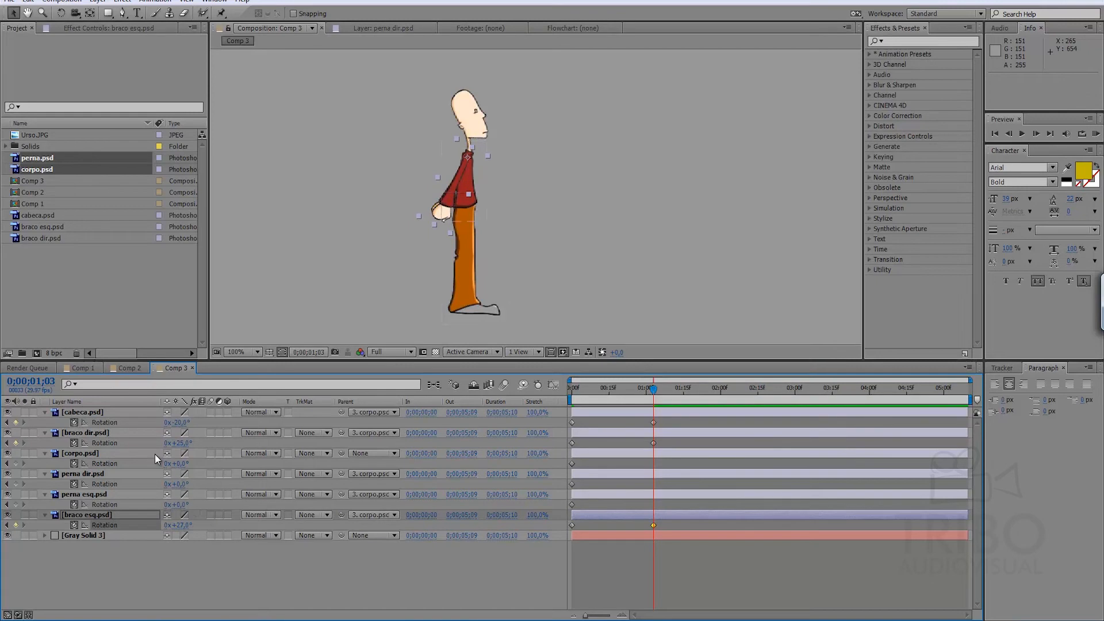
left_click_drag(183, 443, 153, 454)
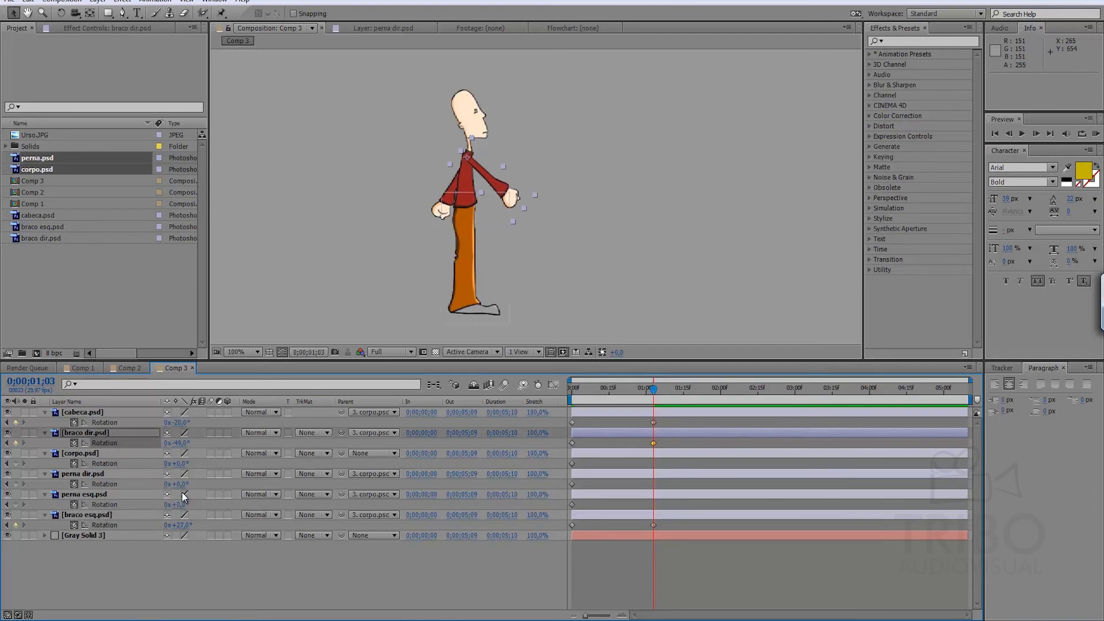
mouse_move(181, 485)
left_mouse_down()
mouse_move(146, 479)
mouse_move(201, 479)
left_mouse_up()
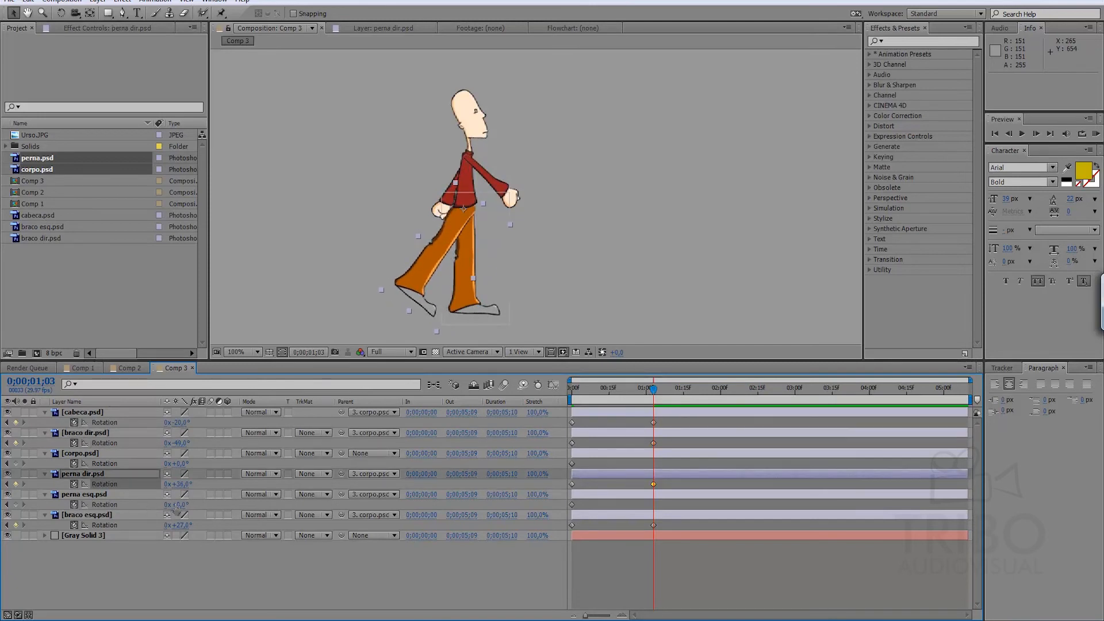
mouse_move(176, 504)
left_mouse_down()
mouse_move(191, 505)
mouse_move(168, 502)
left_mouse_up()
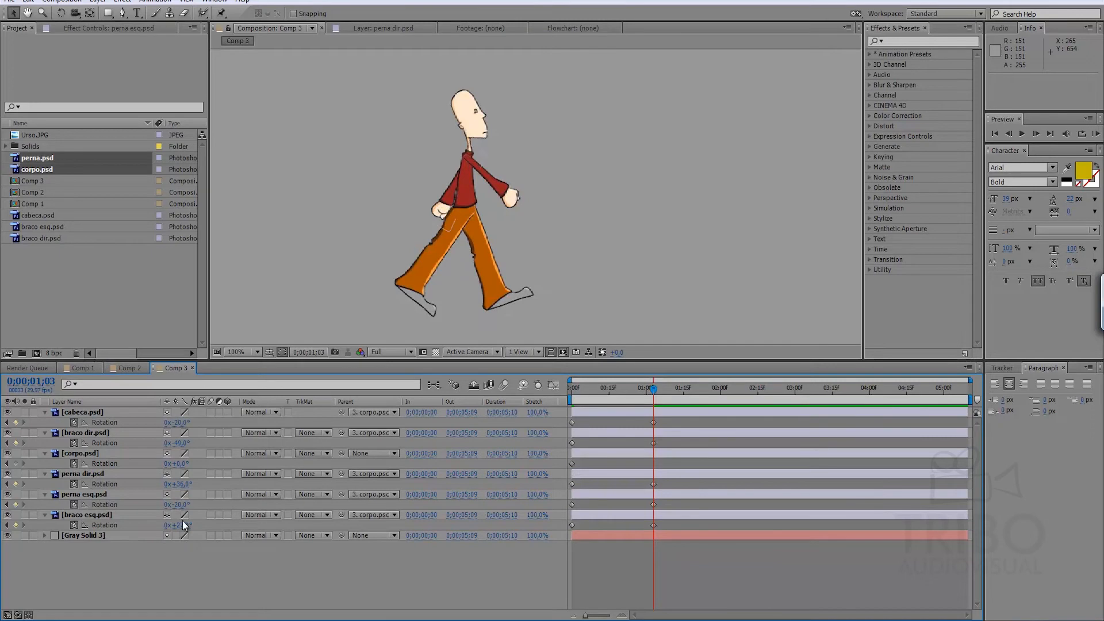
Copy the first Rotation keyframe of each of the six body part layers to 0;00;02;08.
left_click_drag(633, 388, 741, 387)
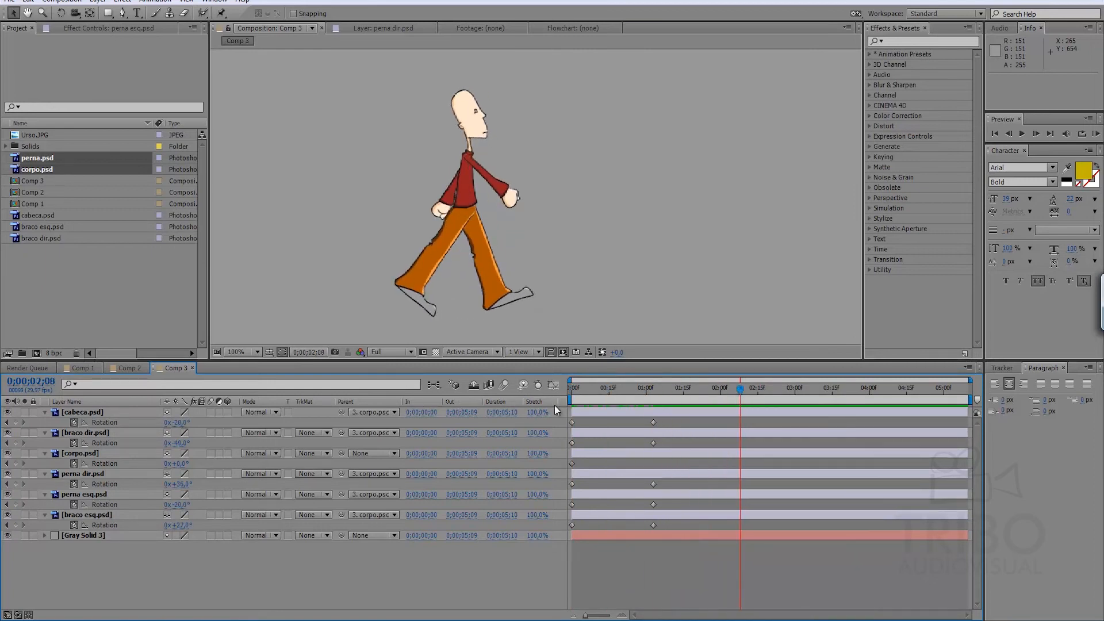
left_click_drag(582, 422, 560, 531)
left_click(582, 422)
key("ctrl+c")
key("ctrl+v")
key("ctrl+c")
key("ctrl+v")
key("ctrl+c")
key("ctrl+v")
key("ctrl+c")
key("ctrl+v")
key("ctrl+c")
key("ctrl+v")
key("ctrl+c")
key("ctrl+v")
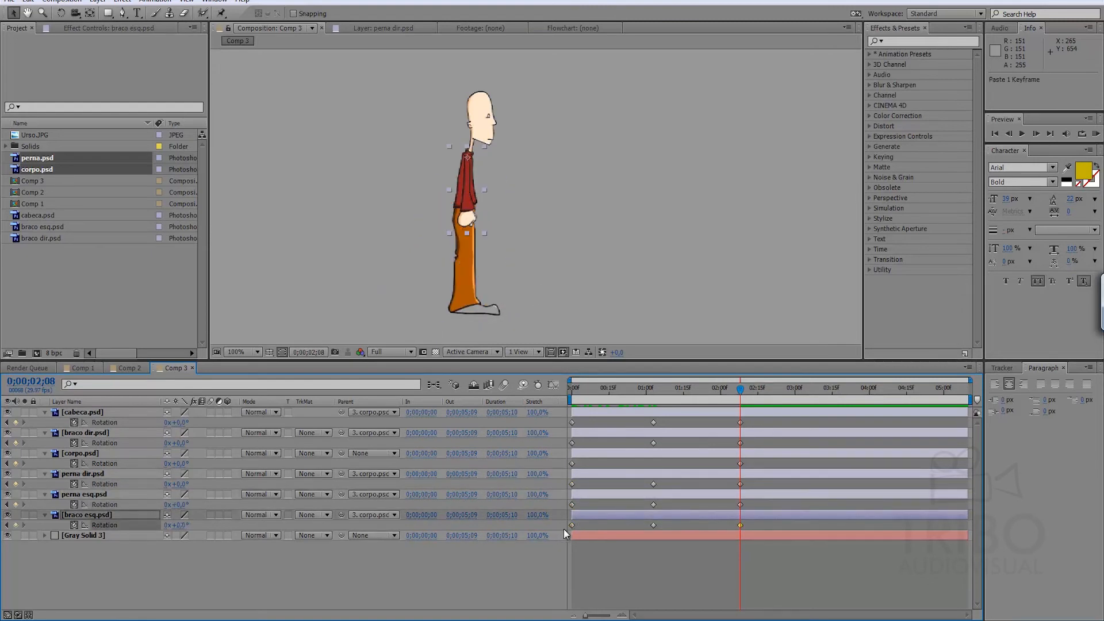
Keyframe the legs' opposite stride at 0;00;03;12, with perna esq.psd rotated to 31° and perna dir.psd to -36°.
left_click(621, 535)
left_click_drag(703, 391, 829, 379)
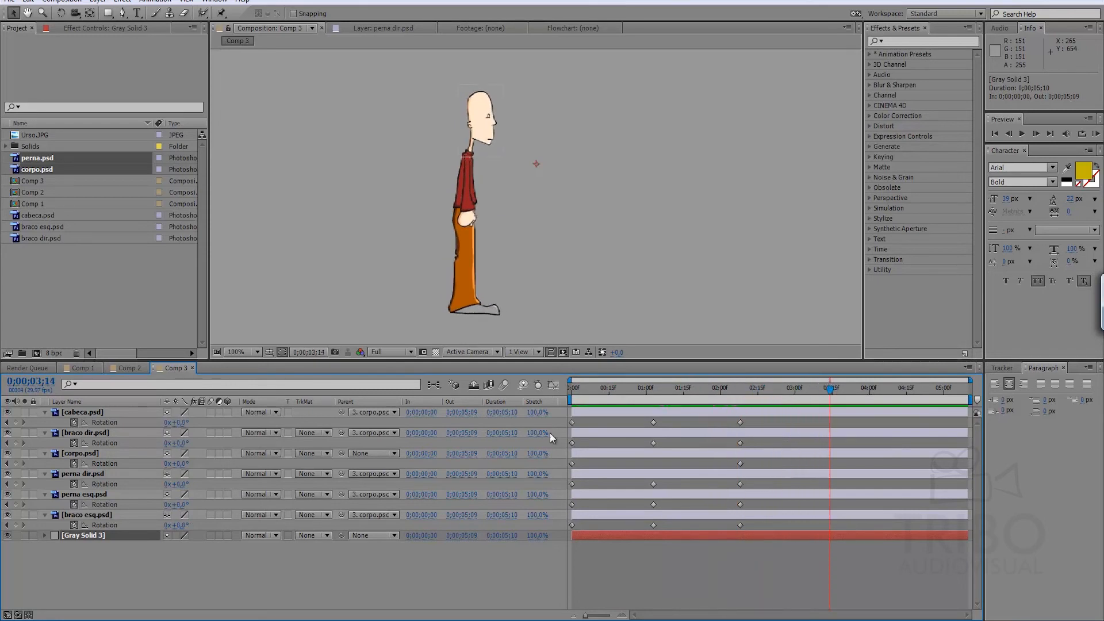
left_click_drag(596, 386, 751, 394)
left_click_drag(802, 387, 825, 388)
mouse_move(177, 504)
left_mouse_down()
mouse_move(161, 504)
mouse_move(195, 504)
left_mouse_up()
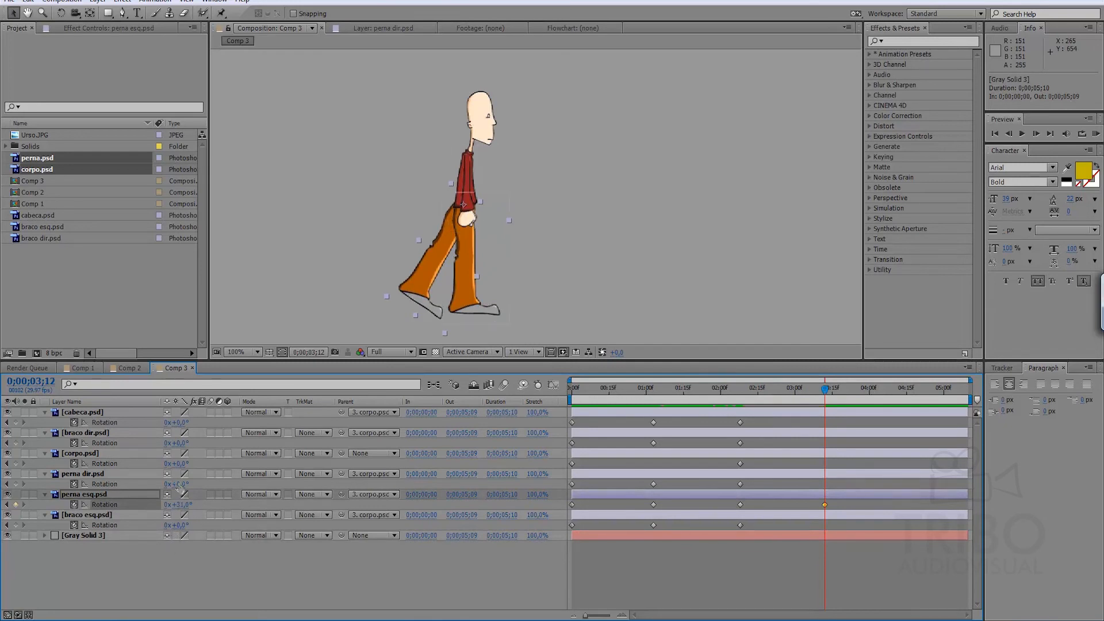
left_click_drag(177, 484, 161, 493)
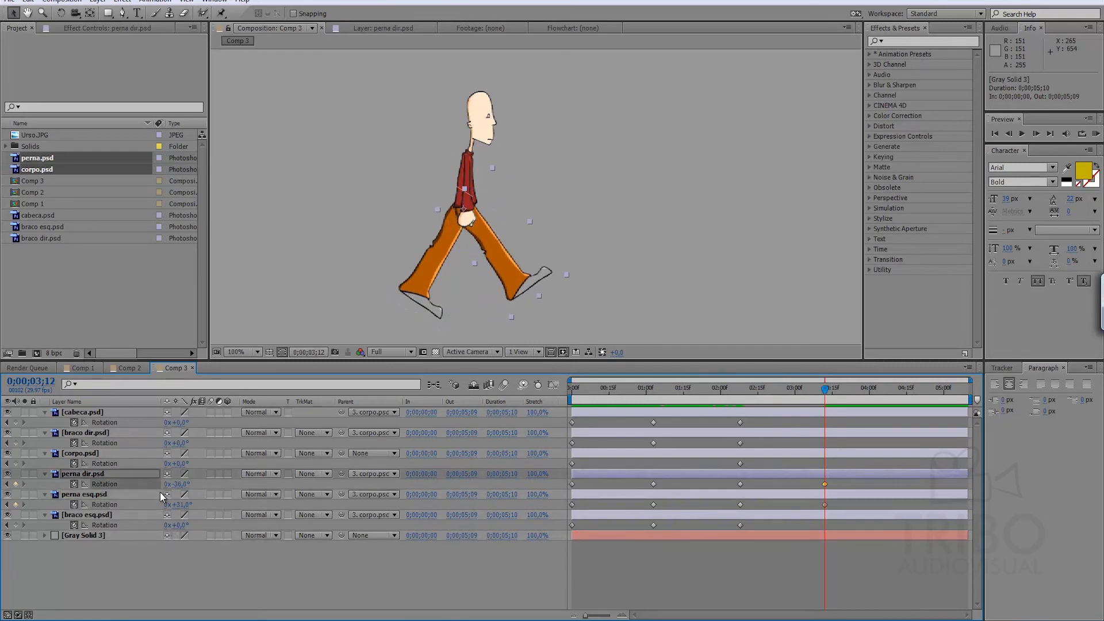
Set the arm rotations at 0;00;03;12 to 23° for braco dir.psd and -50° for braco esq.psd, and scrub through the motion.
left_click(742, 391)
left_click_drag(746, 396, 828, 403)
key("j")
left_click_drag(176, 443, 195, 447)
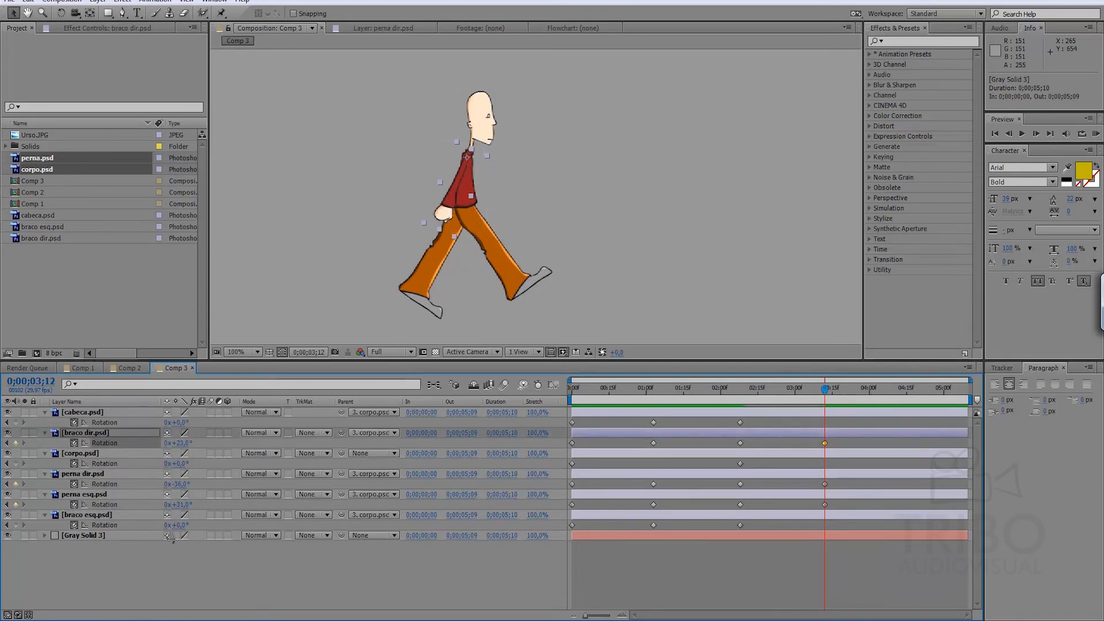
left_click_drag(179, 525, 154, 527)
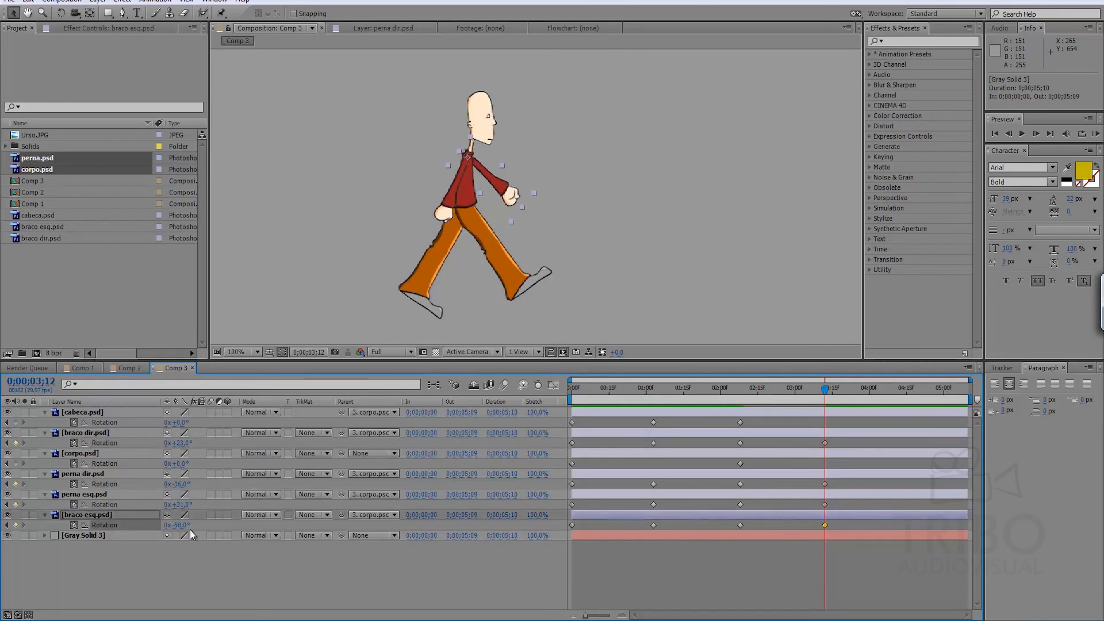
left_click(398, 540)
left_click_drag(575, 387, 904, 406)
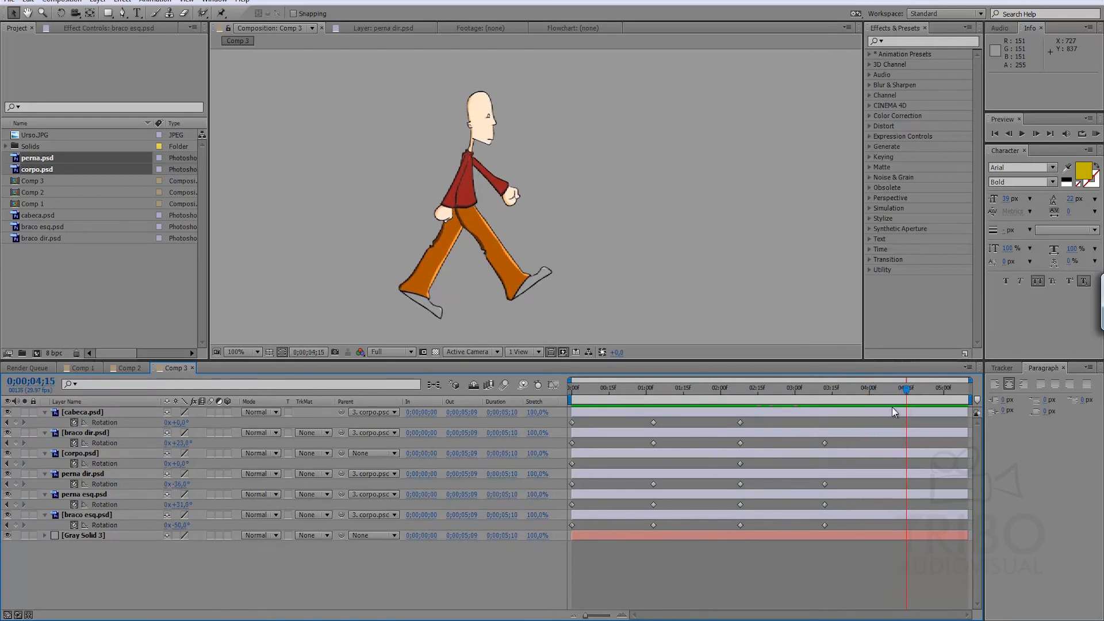
Add the missing Rotation keyframes to corpo.psd at 0;00;01;03 and 0;00;03;12, and to cabeca.psd at 0;00;03;12, keeping their current values.
key("Home")
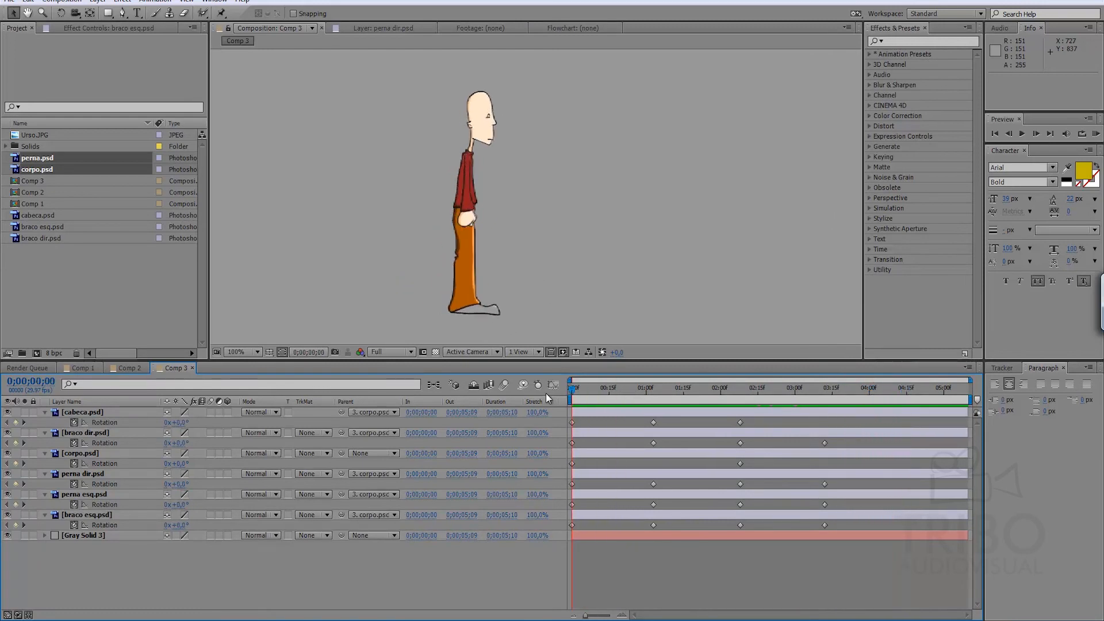
left_click(576, 422)
left_click_drag(724, 391, 821, 388)
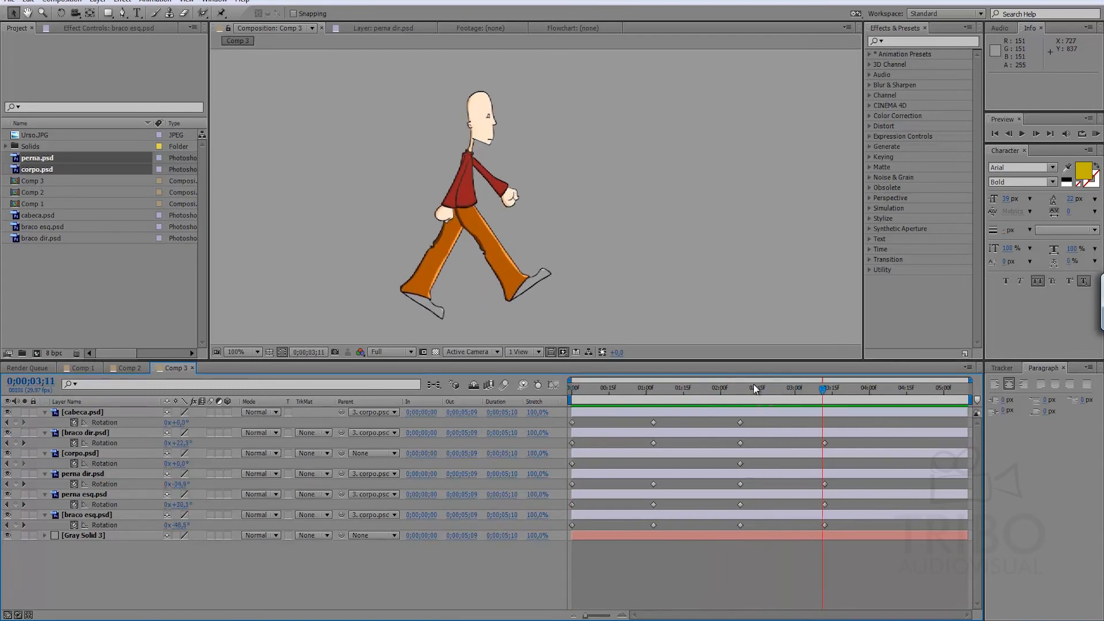
left_click(653, 389)
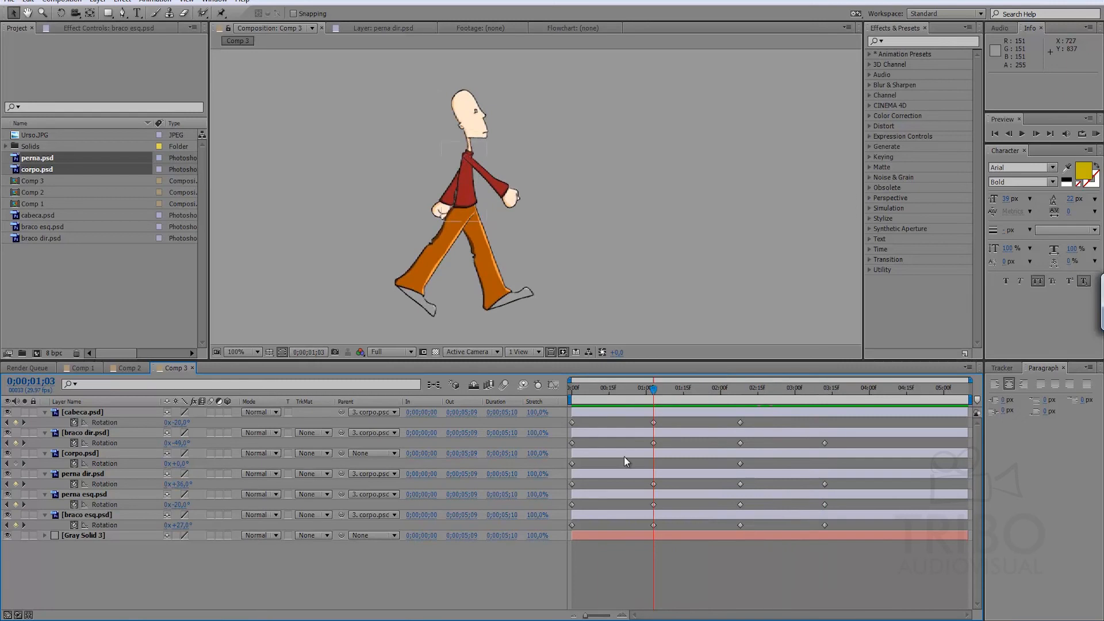
left_click(15, 463)
key("k")
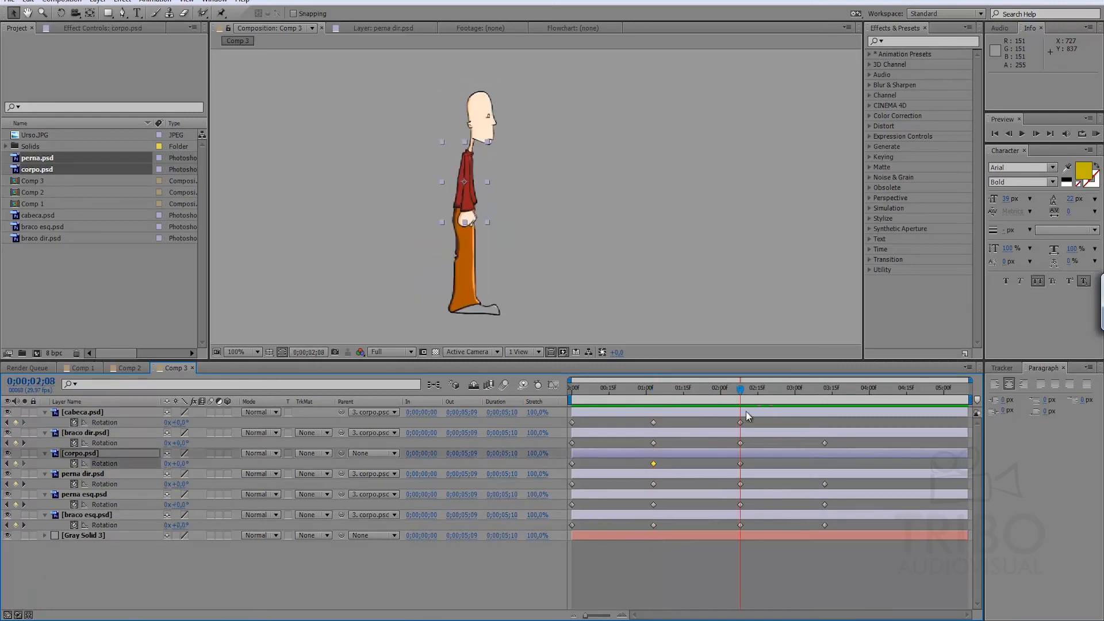
left_click_drag(837, 390, 824, 443)
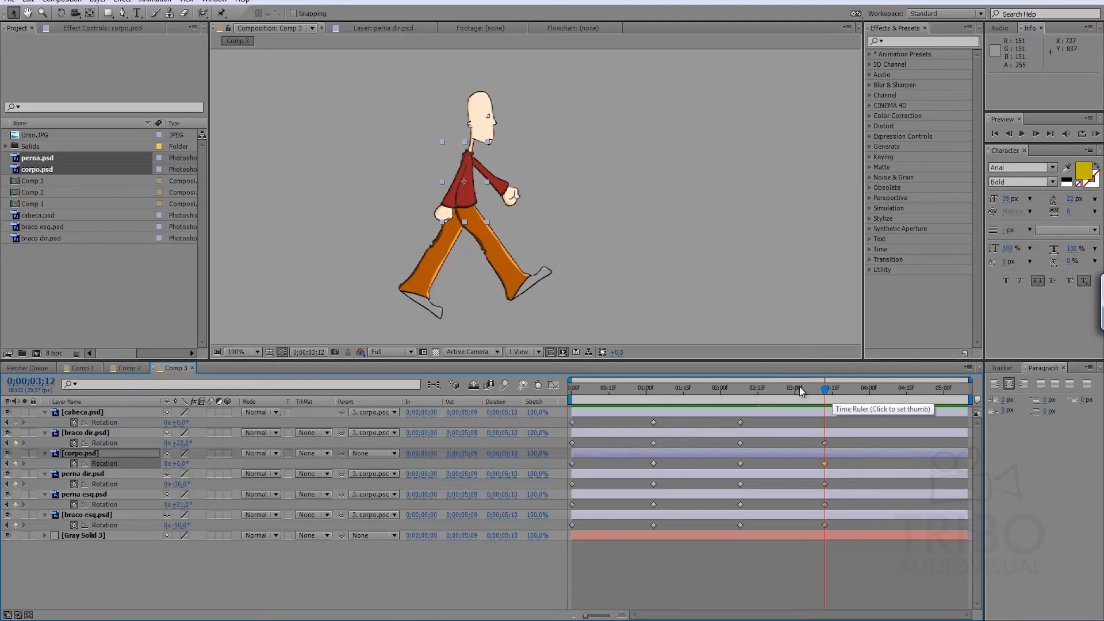
left_click(15, 422)
Copy the starting Rotation keyframe of every body part, from cabeca.psd to braco esq.psd, to 0;00;04;14.
left_click_drag(824, 393, 902, 385)
left_click_drag(581, 424, 553, 428)
key("ctrl+c")
key("ctrl+v")
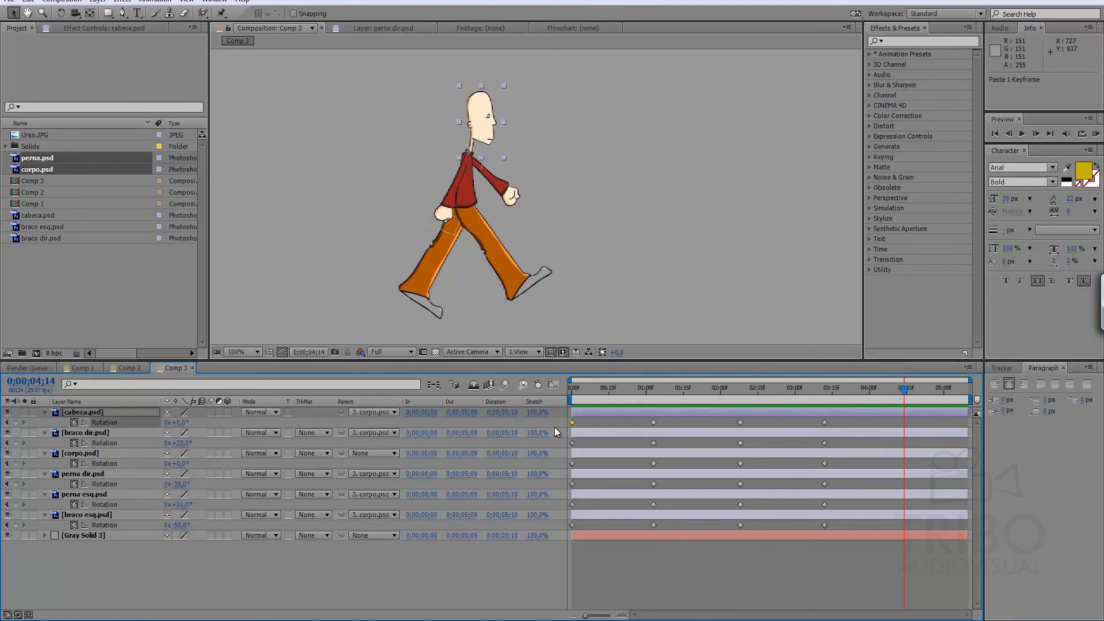
left_click(575, 443)
key("ctrl+c")
key("ctrl+v")
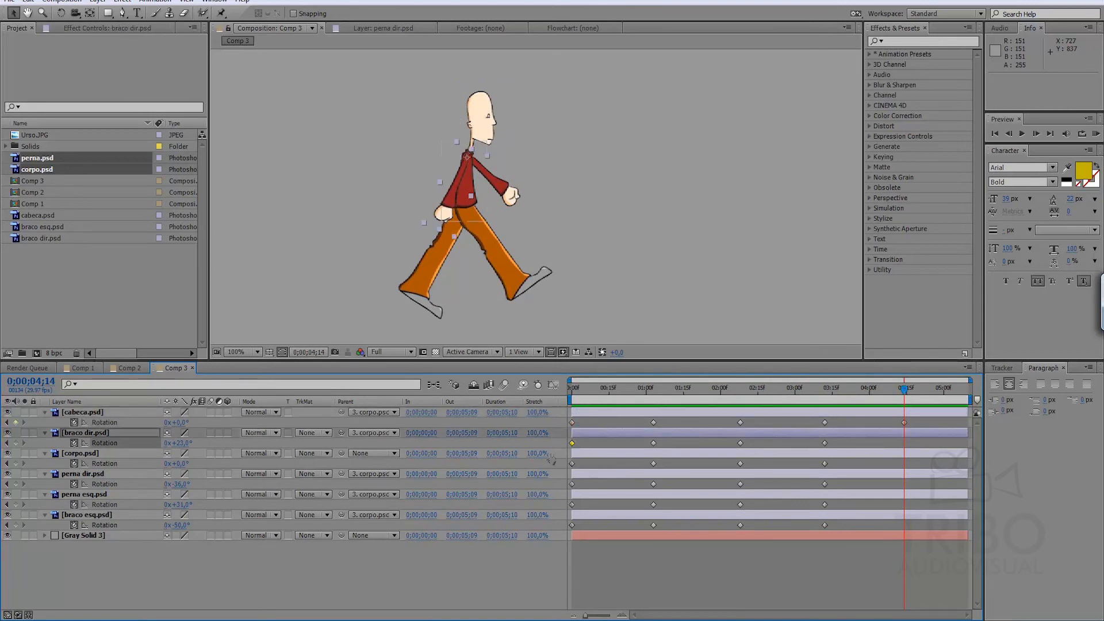
left_click(573, 463)
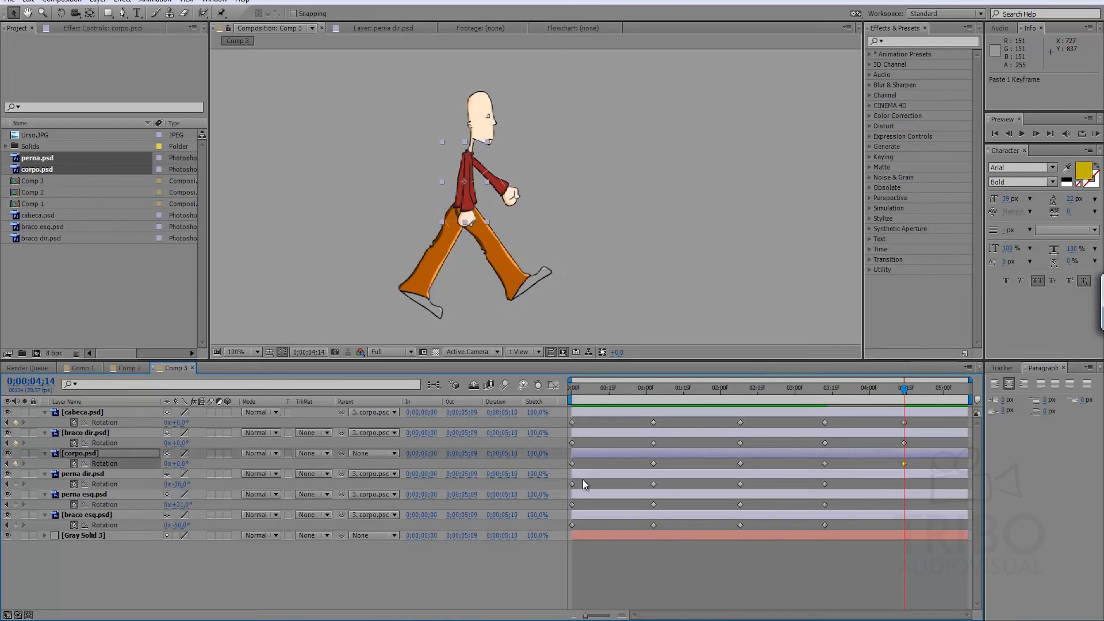
left_click(573, 484)
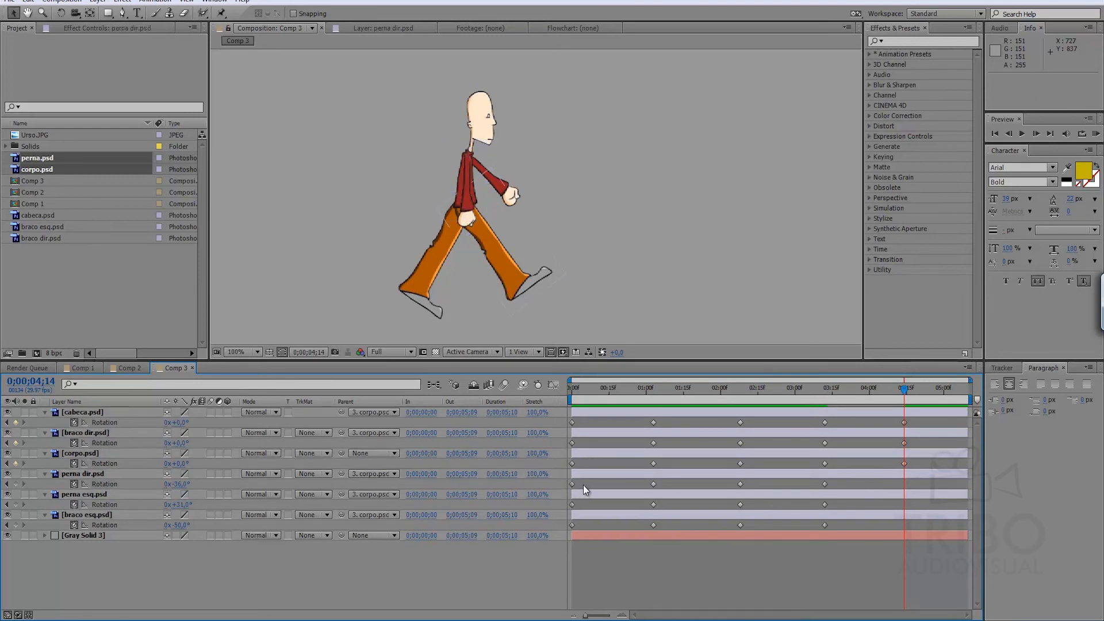
key("ctrl+v")
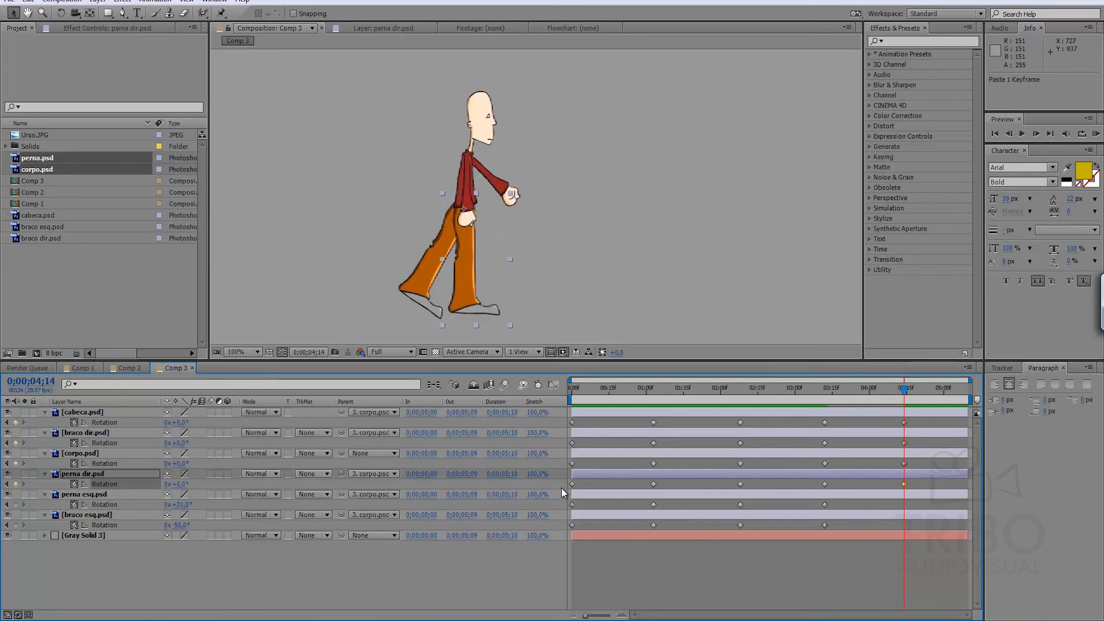
left_click(573, 504)
key("ctrl+c")
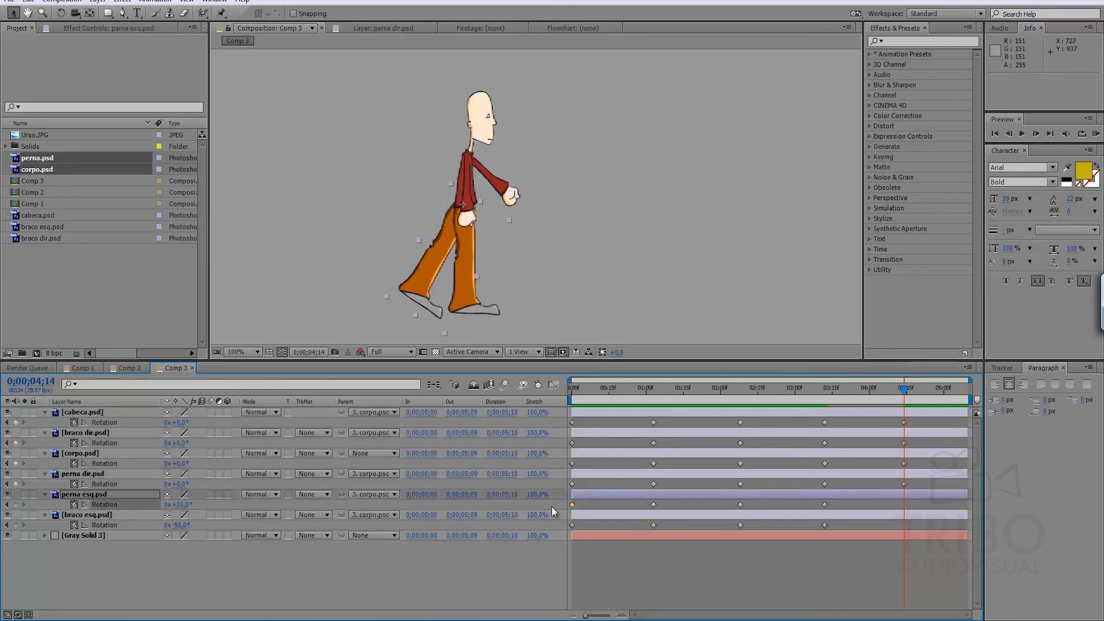
key("ctrl+v")
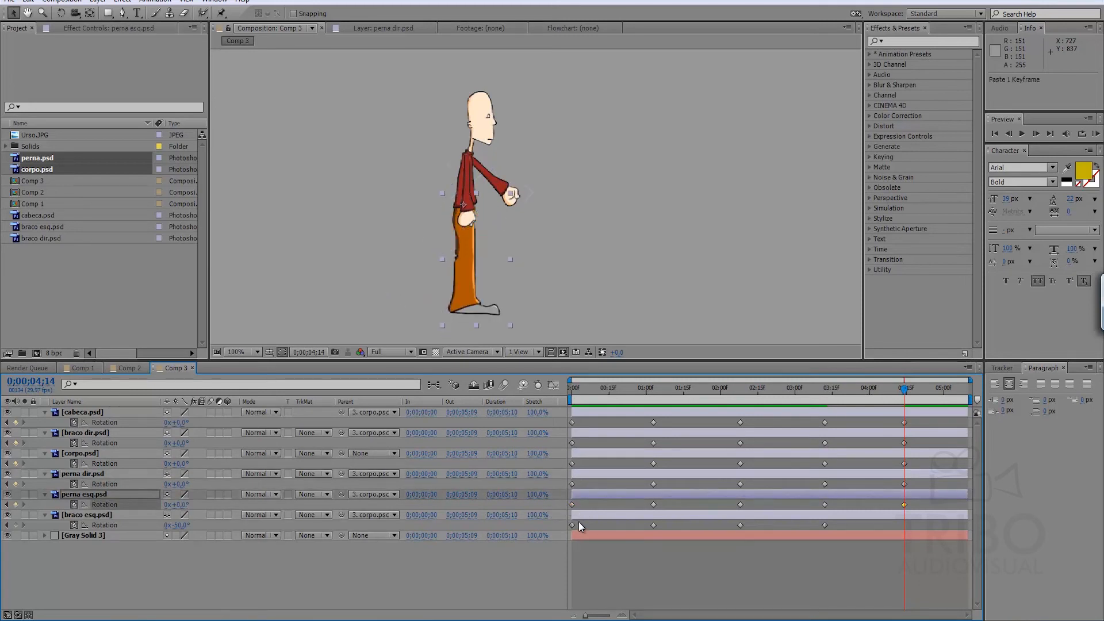
left_click(573, 523)
key("ctrl+c")
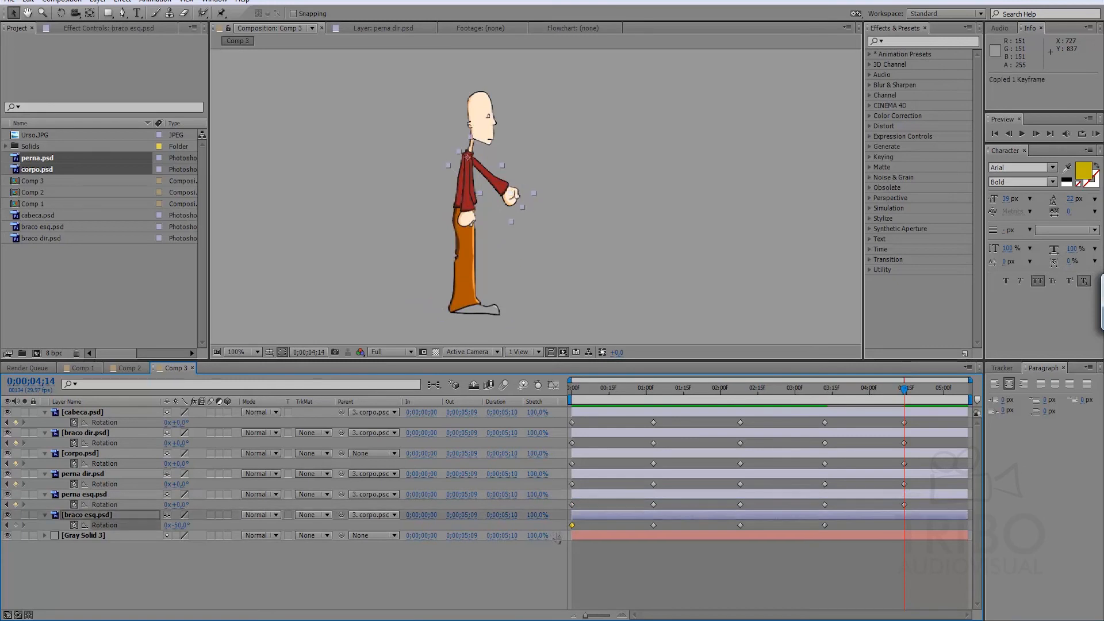
key("ctrl+v")
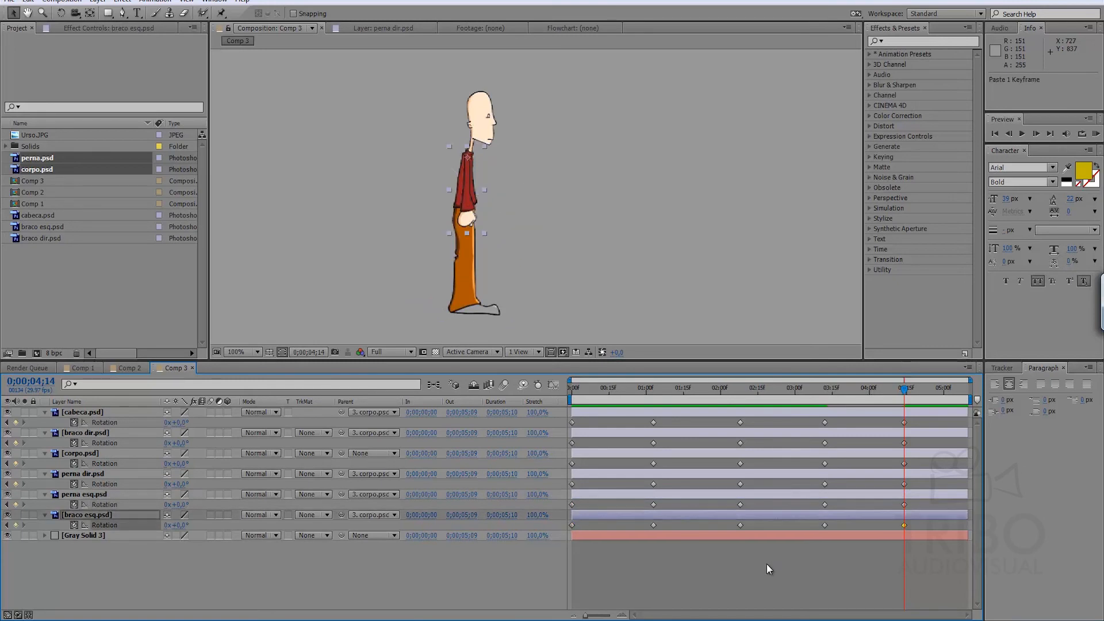
End the work area at 0;00;04;14 and play a RAM preview of the walk.
key("n")
key("KP_0")
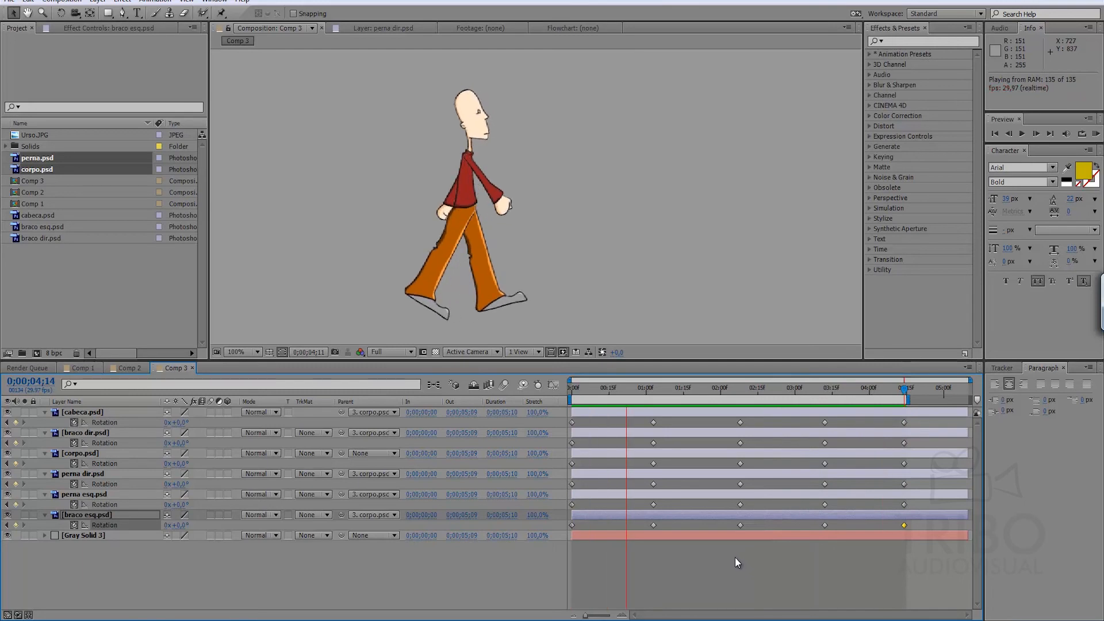
key("space")
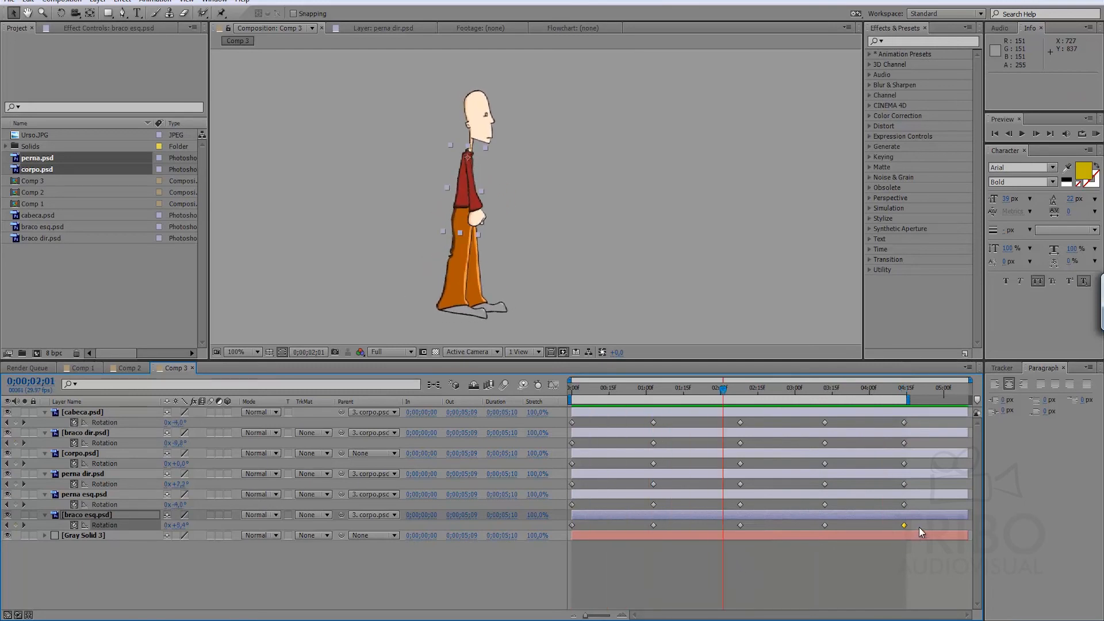
Compress all six layers' Rotation keyframes proportionally to end at 0;00;01;14, shorten the work area to match, and preview the faster walk.
left_click_drag(914, 525, 554, 533)
left_click_drag(903, 525, 694, 540)
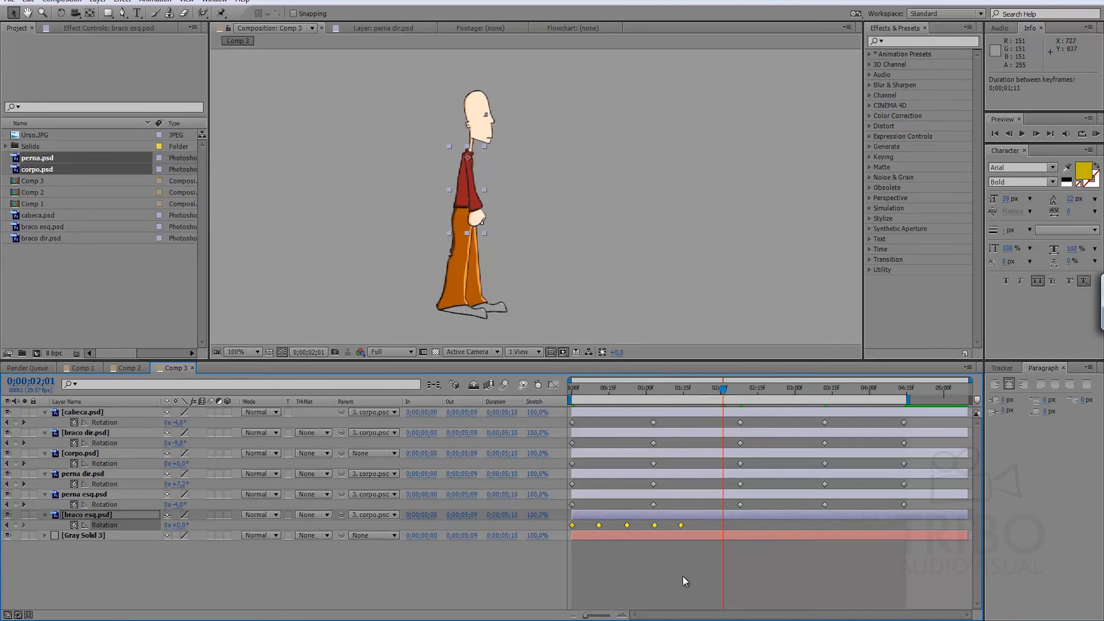
left_click_drag(920, 508, 536, 521)
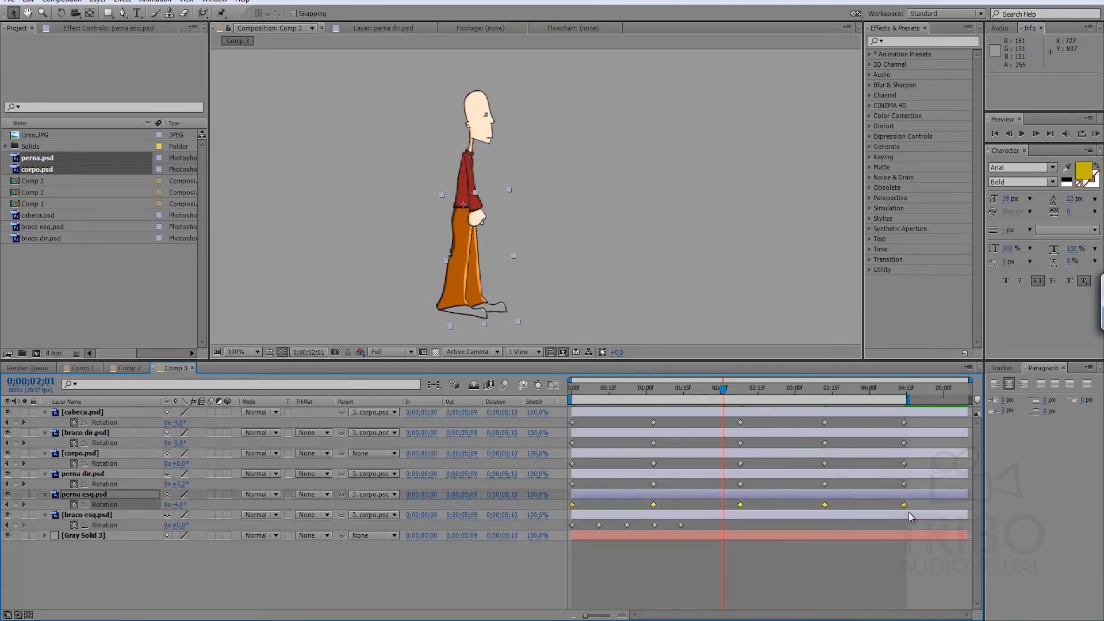
left_click_drag(903, 504, 681, 515)
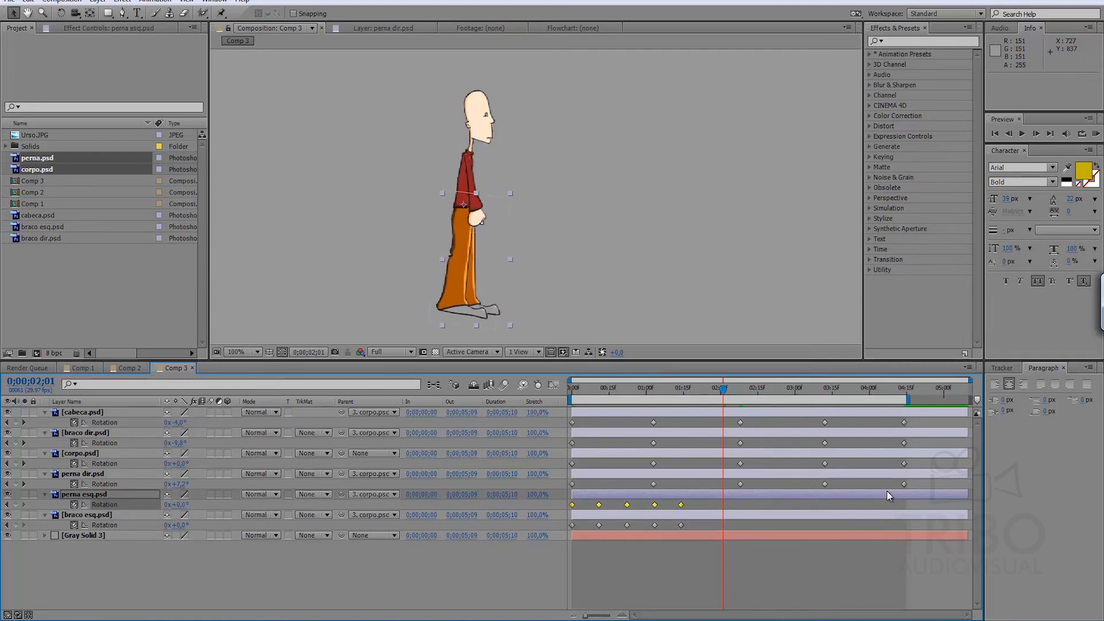
left_click_drag(917, 484, 824, 483)
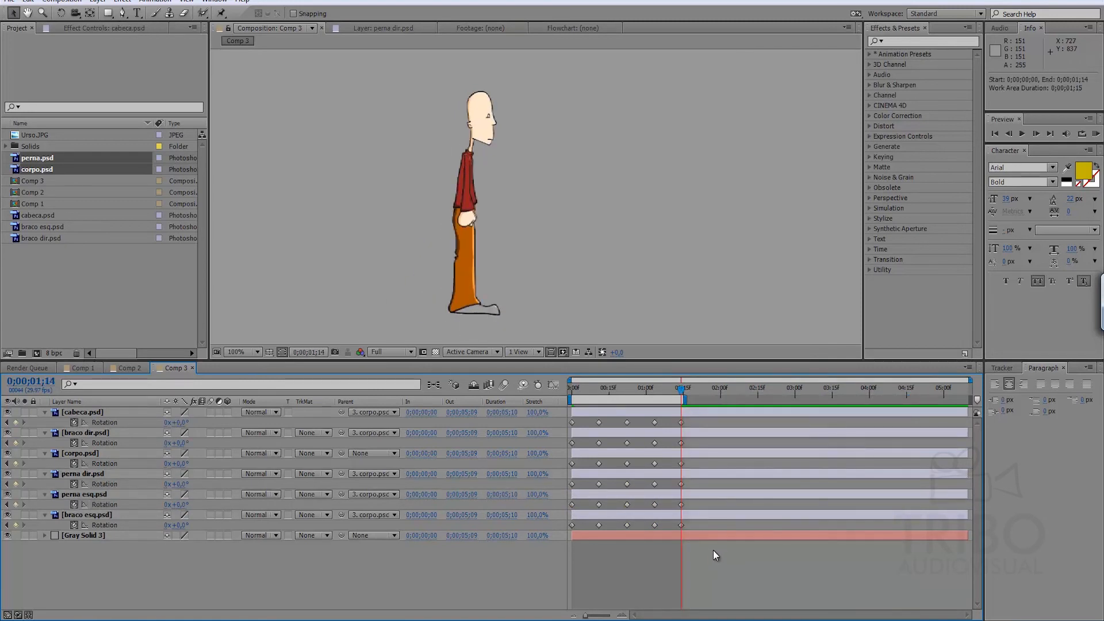
key("KP_0")
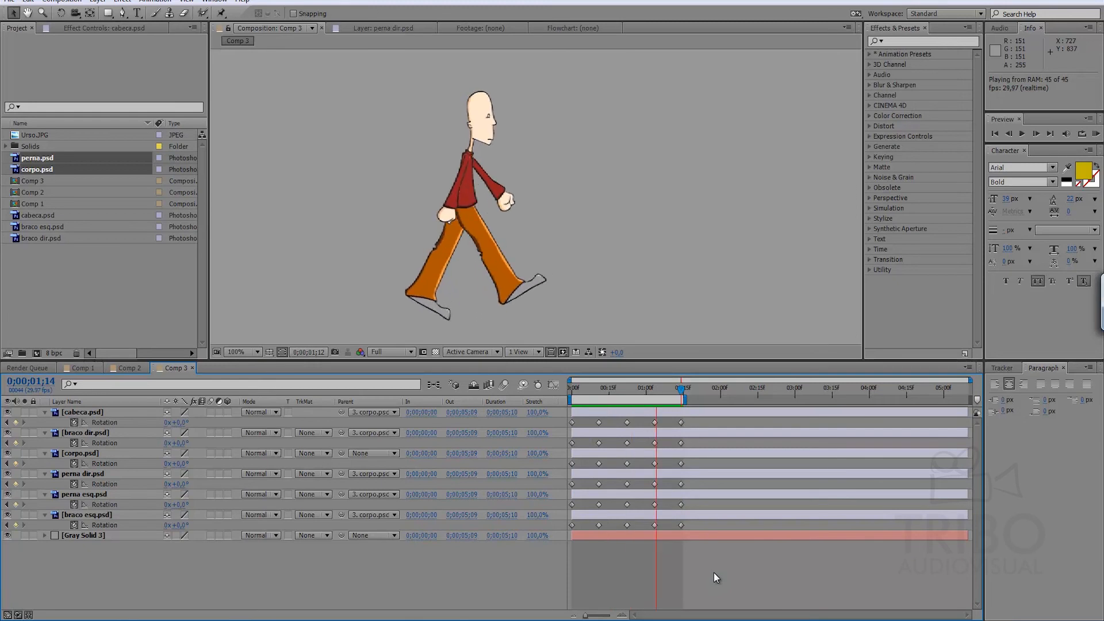
key("space")
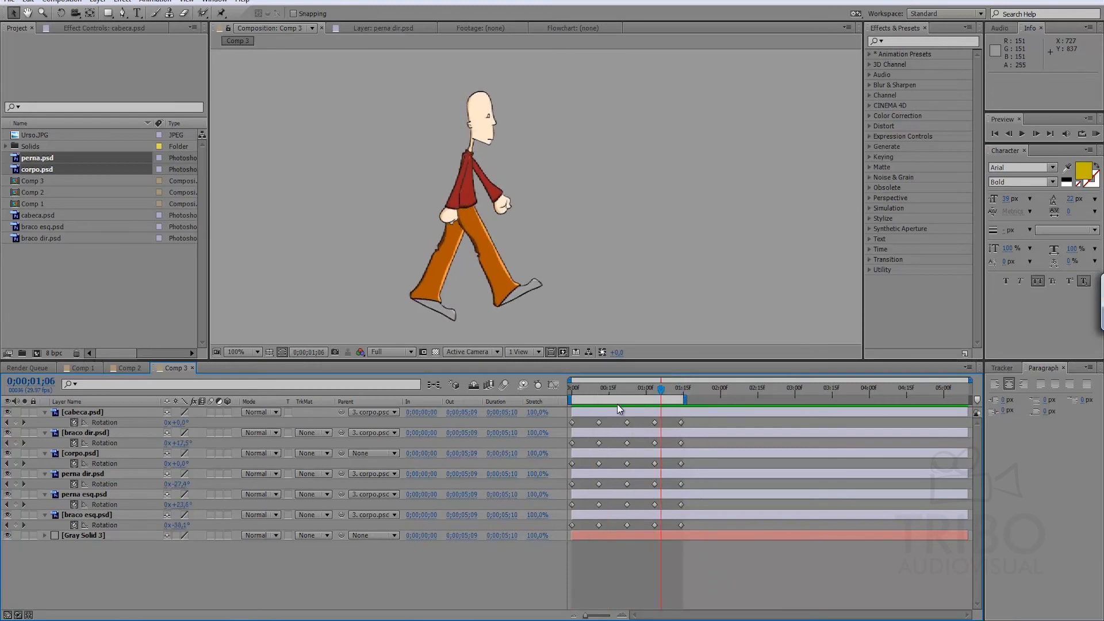
Delete all Rotation keyframes of cabeca.psd except the first and preview the walk cycle again.
left_click_drag(609, 391, 550, 394)
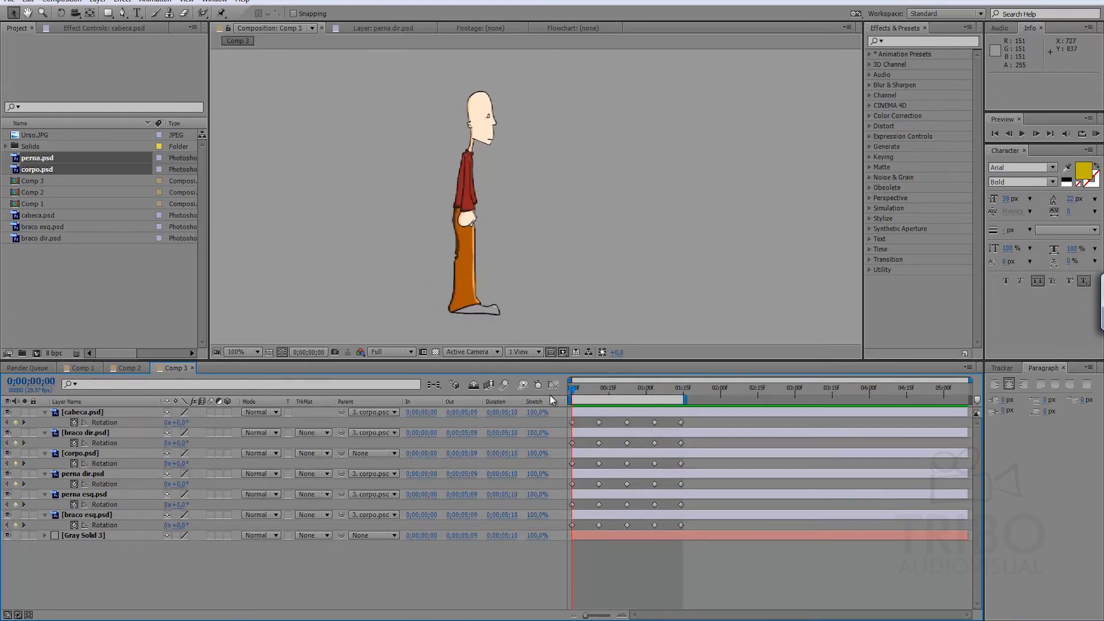
left_click_drag(588, 427, 714, 428)
key("Delete")
left_click(636, 569)
left_click_drag(579, 388, 614, 378)
key("KP_0")
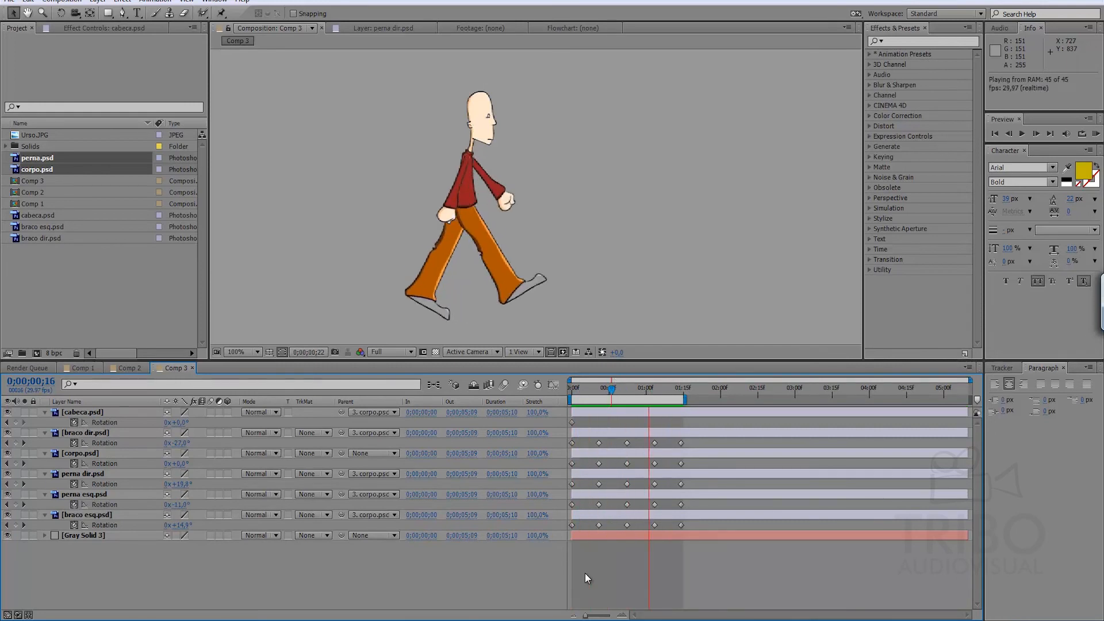
left_click(627, 382)
key("Page_Up")
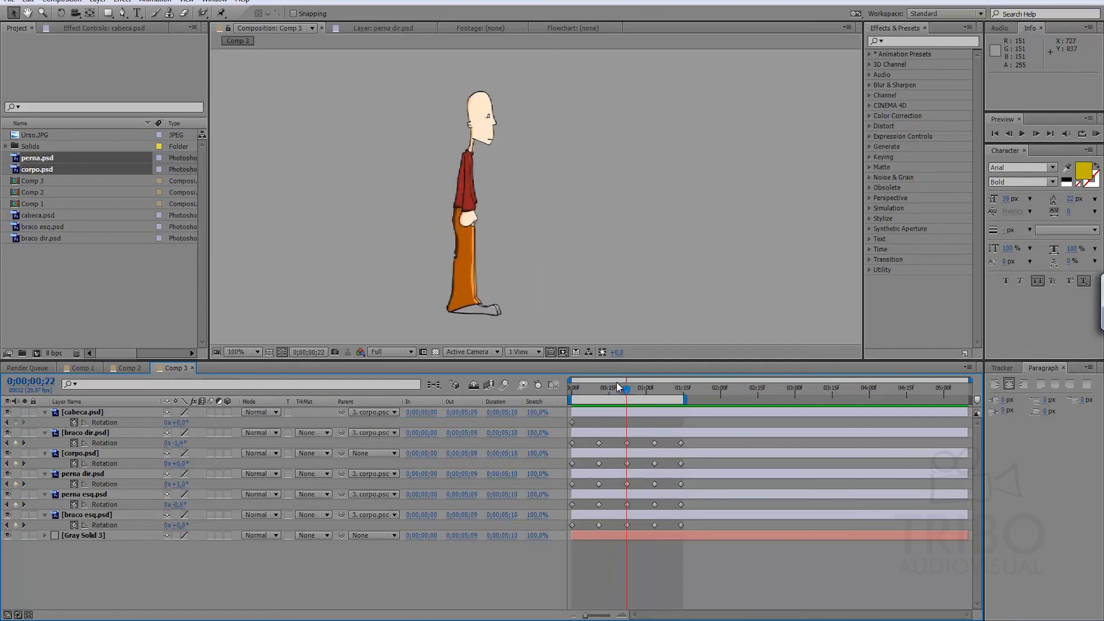
Set cabeca.psd's Rotation to -11.0° at 0;00;00;22 and copy its first Rotation keyframe to 0;00;01;14.
key("j")
key("k")
left_click_drag(182, 422, 181, 433)
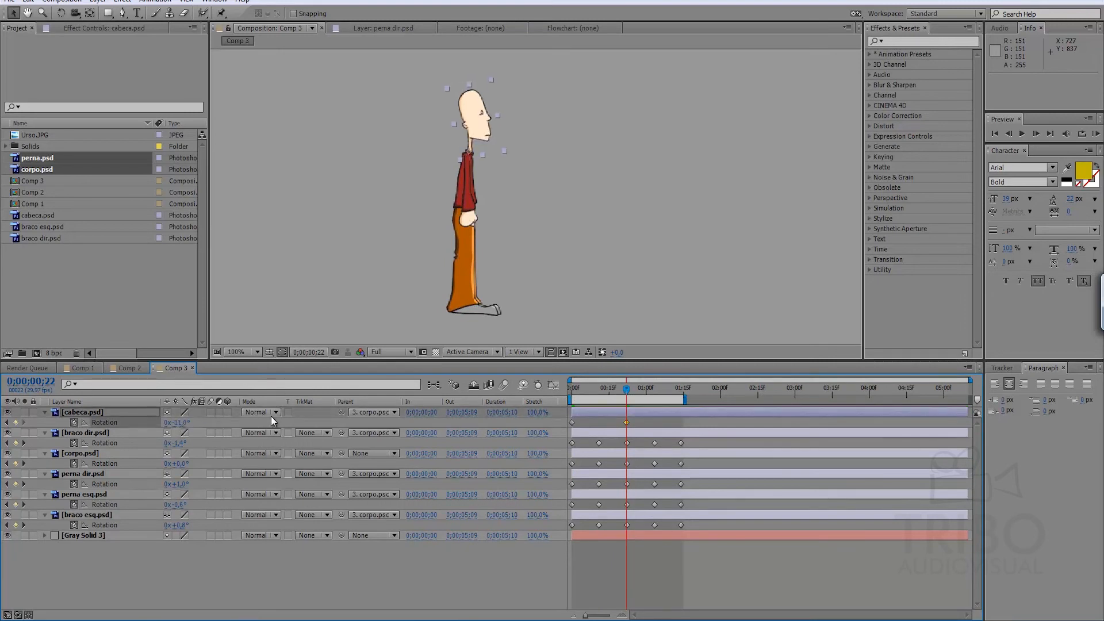
left_click(572, 423)
key("ctrl+c")
left_click_drag(664, 390, 674, 389)
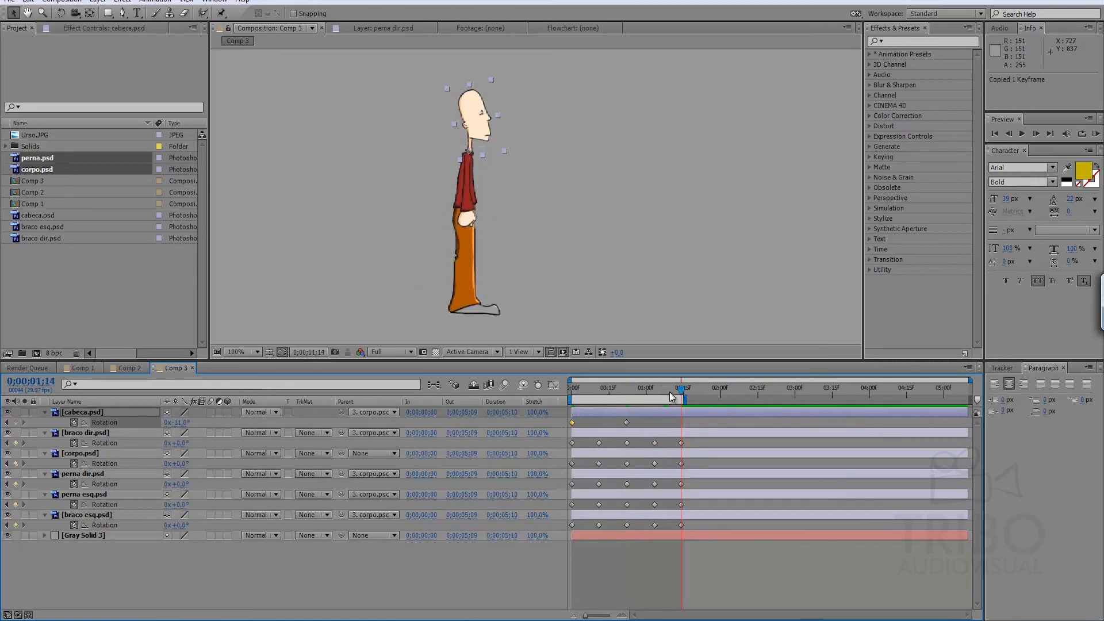
key("ctrl+v")
Play a RAM preview of the walk cycle with the head's new rotation.
key("KP_0")
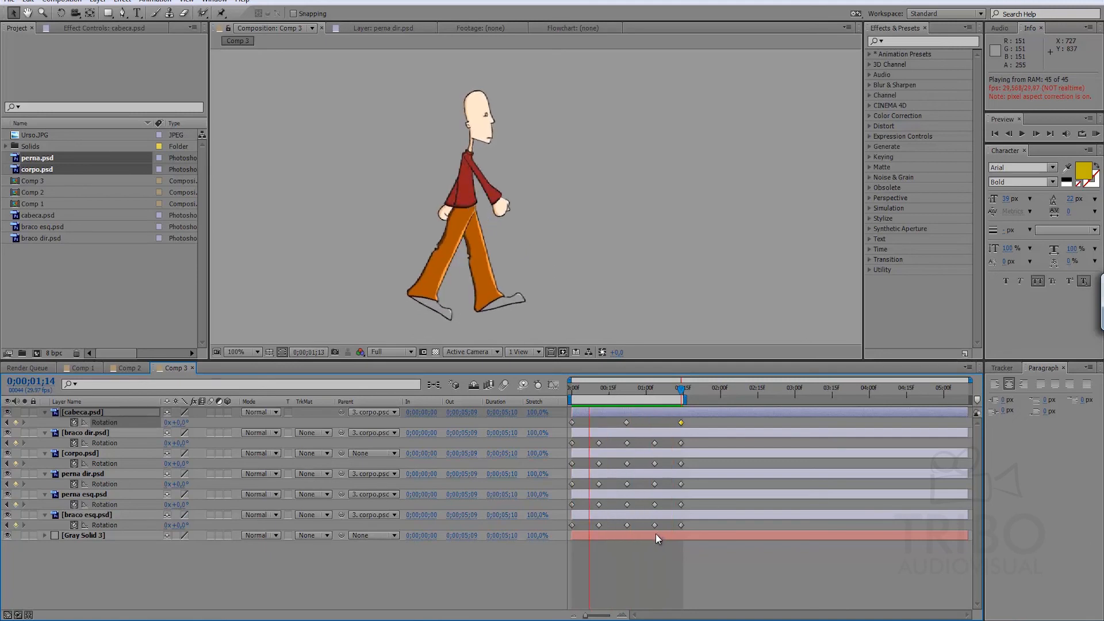
key("space")
left_click(678, 552)
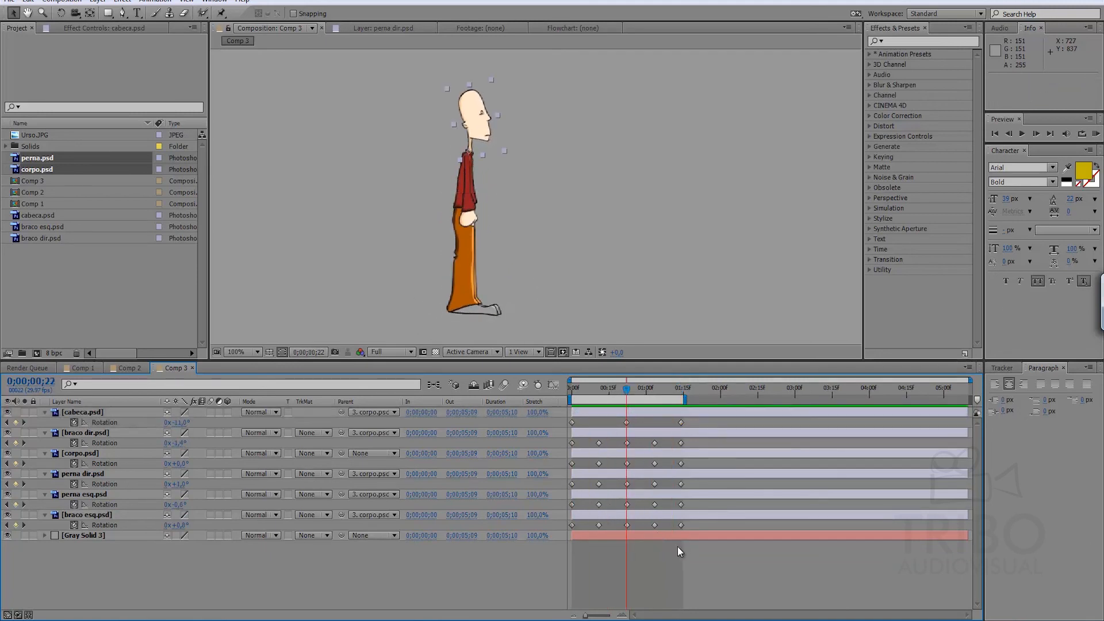
key("space")
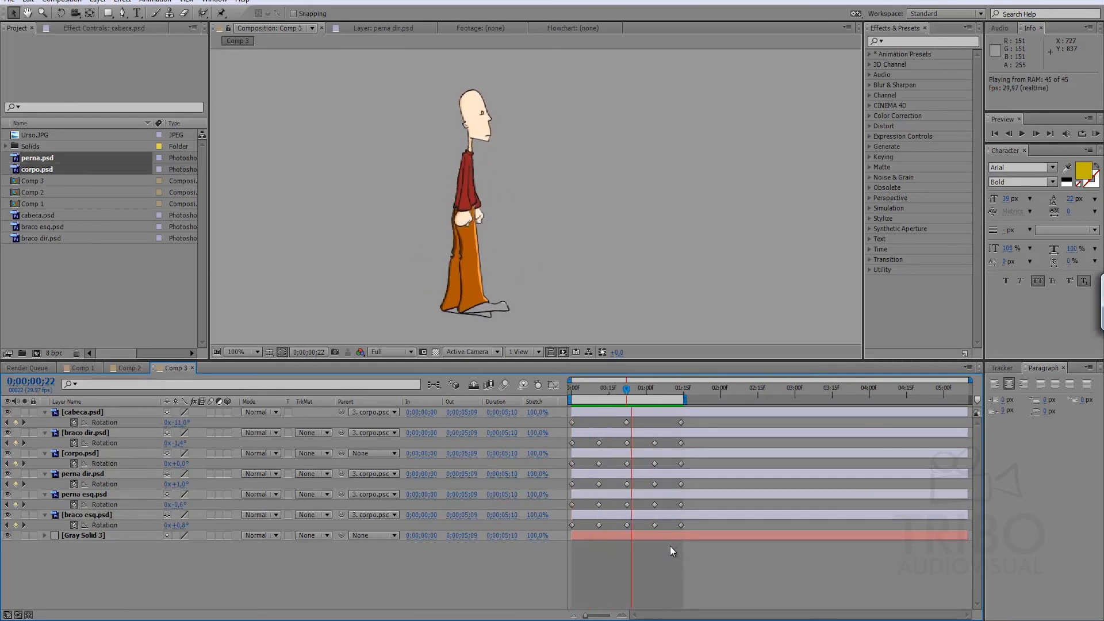
key("space")
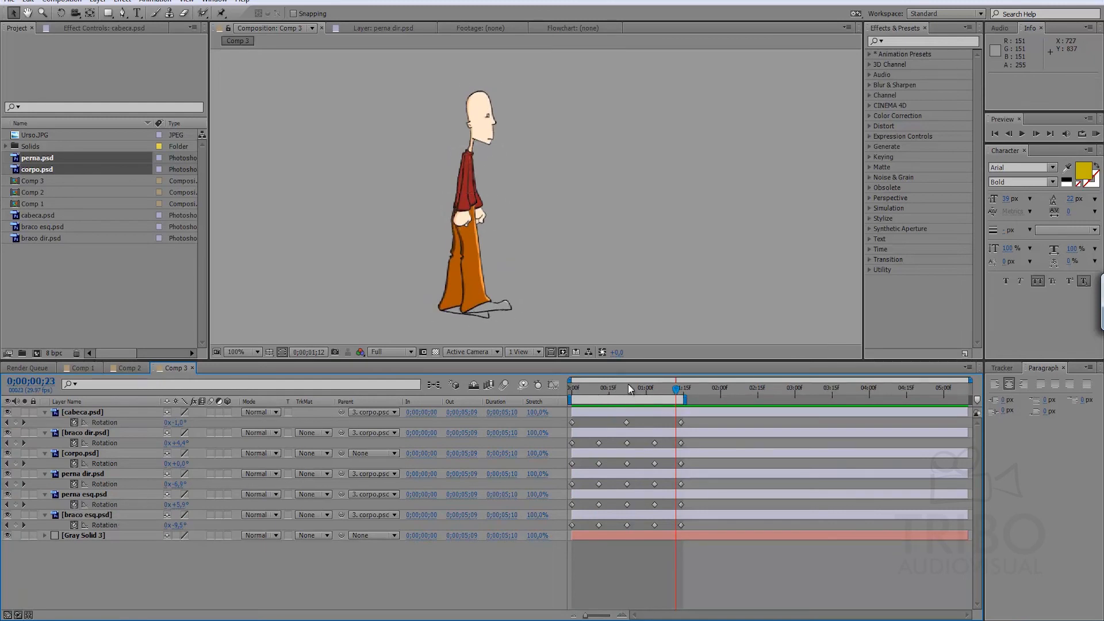
Return to the first frame, collapse all layers' keyframed properties, and reveal only those of braco esq.psd.
key("Home")
key("ctrl+a")
key("u")
left_click(138, 533)
left_click(87, 464)
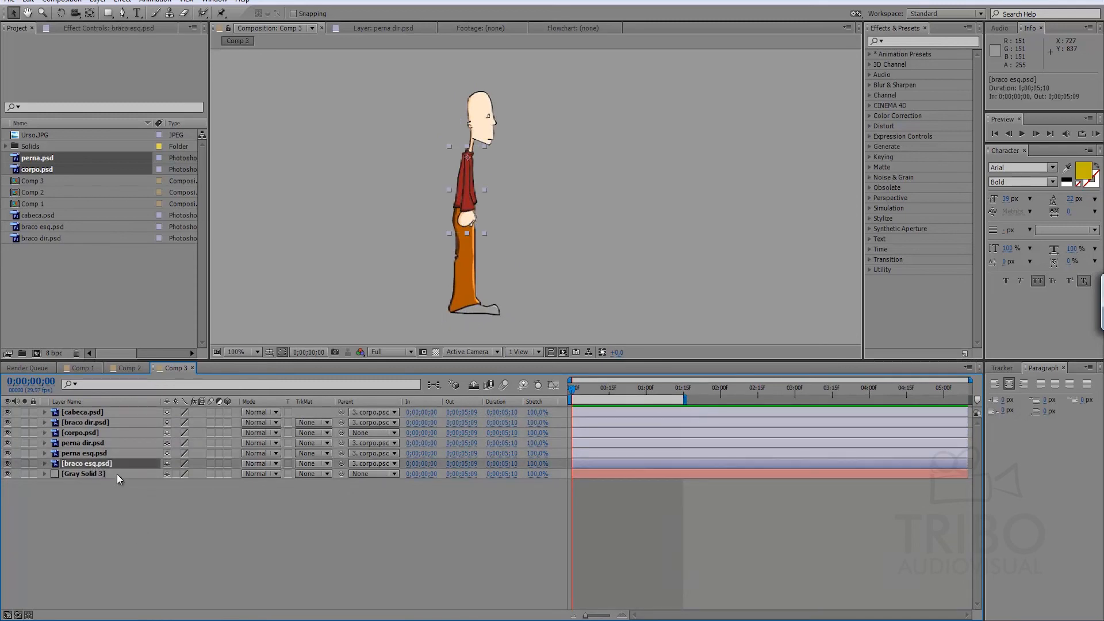
key("u")
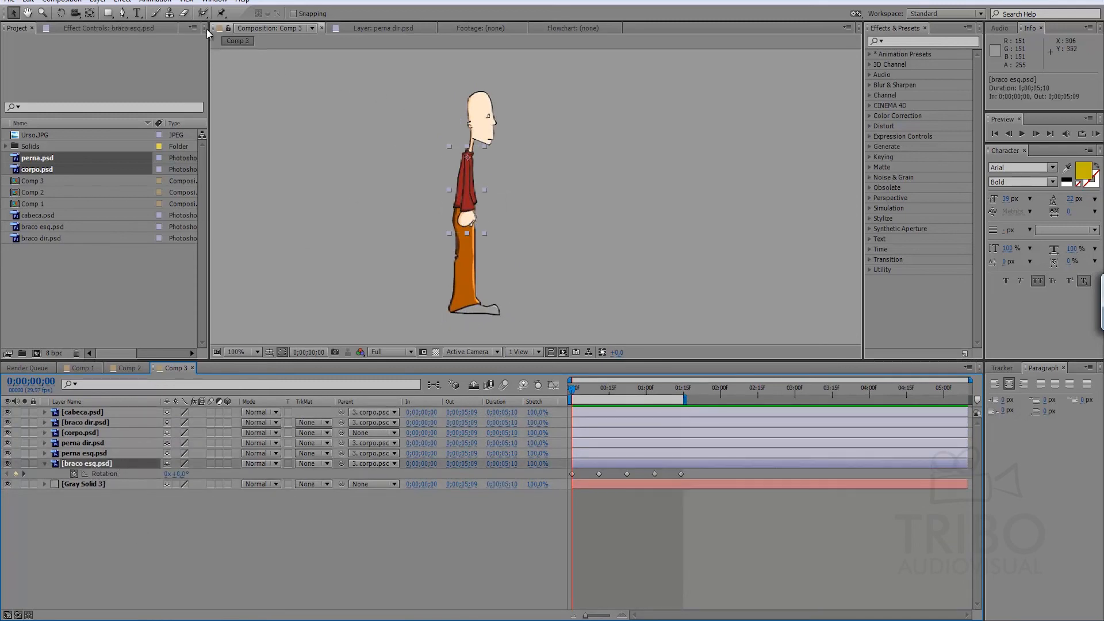
Place Puppet pins on the hand, elbow and shoulder of braco esq.psd at the first frame and show their Position keyframes.
left_click(222, 14)
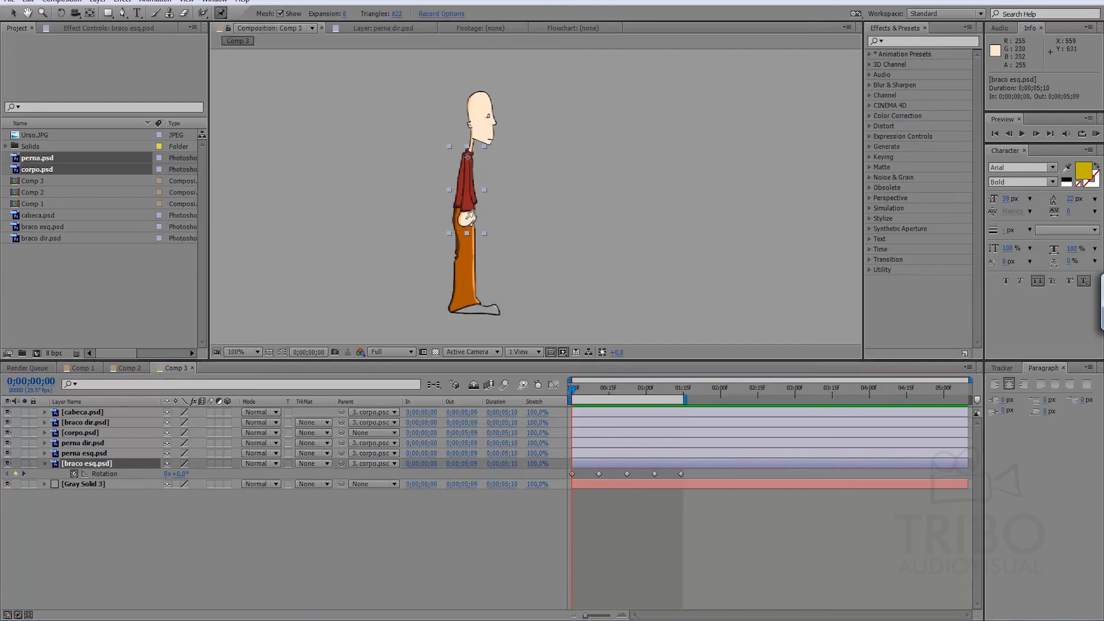
left_click(466, 219)
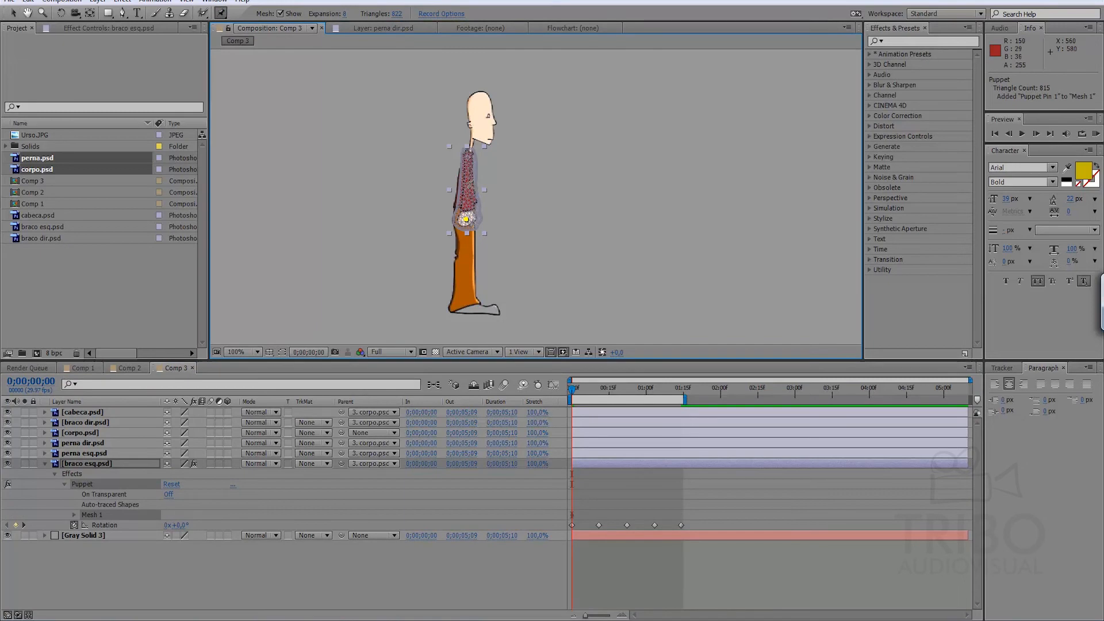
left_click(467, 185)
left_click(467, 158)
key("u")
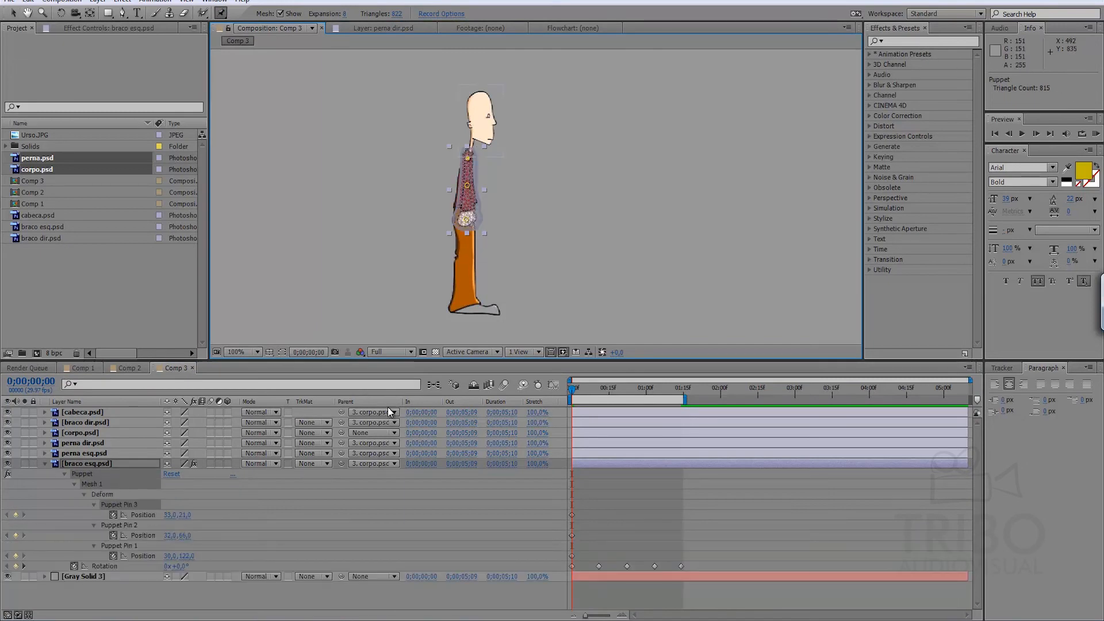
Copy the starting Position keyframes of braco esq.psd's three Puppet pins to 0;00;00;22 and 0;00;01;14.
left_click_drag(580, 510, 539, 565)
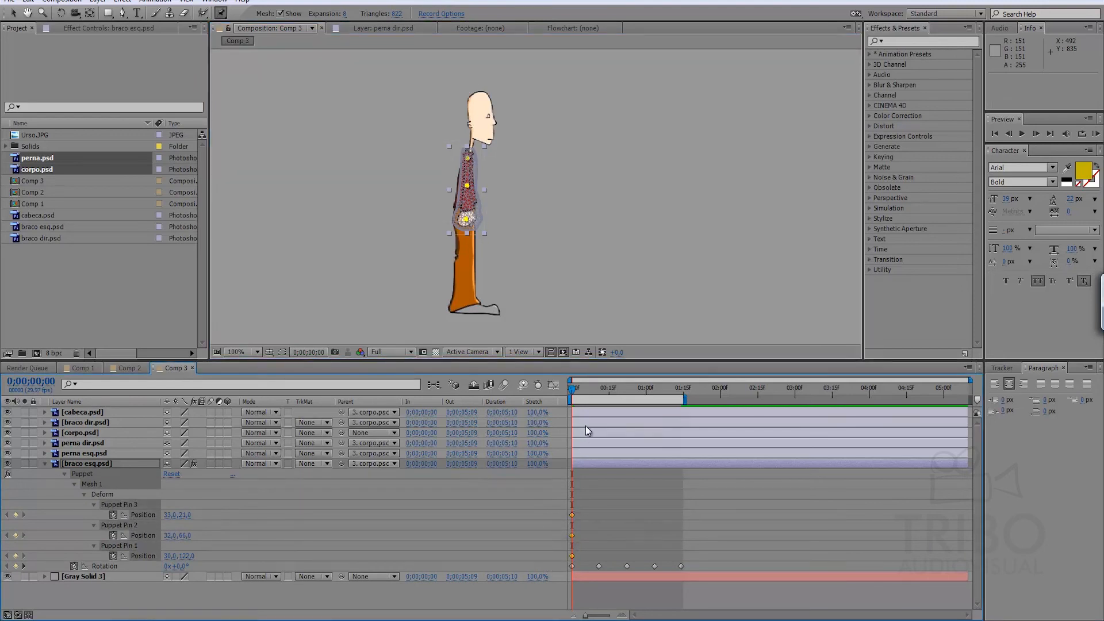
key("space")
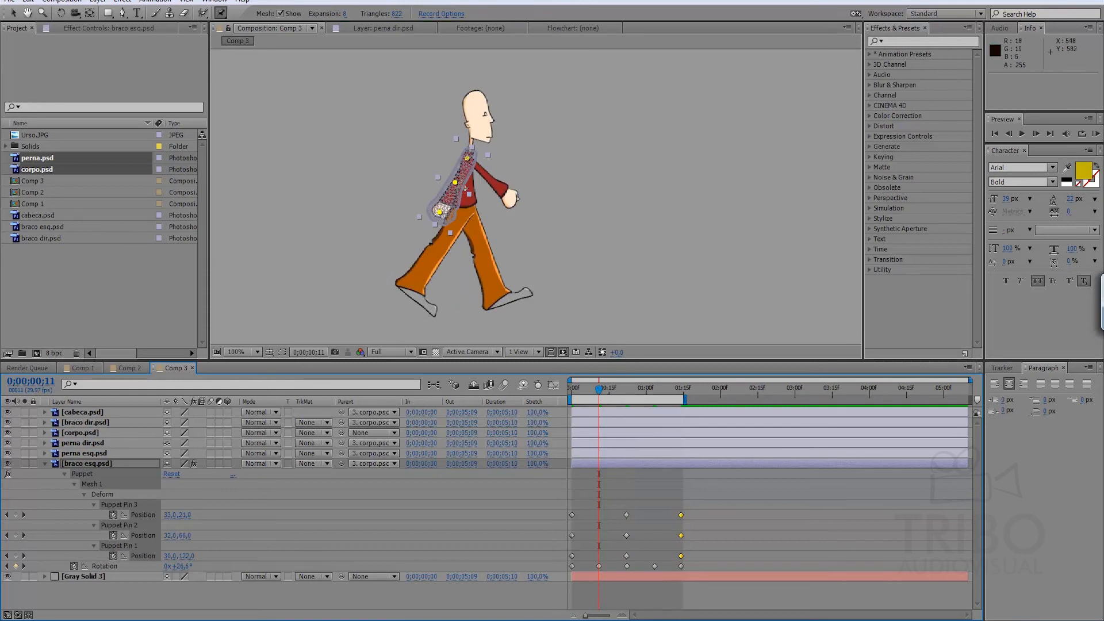
left_click(617, 494)
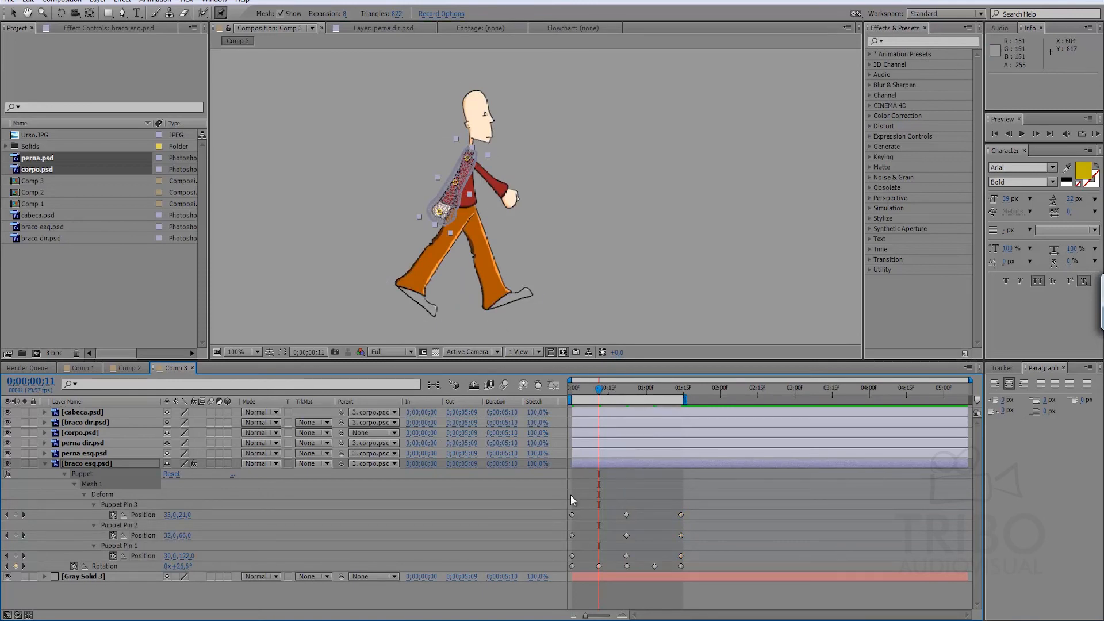
left_click_drag(579, 509, 550, 558)
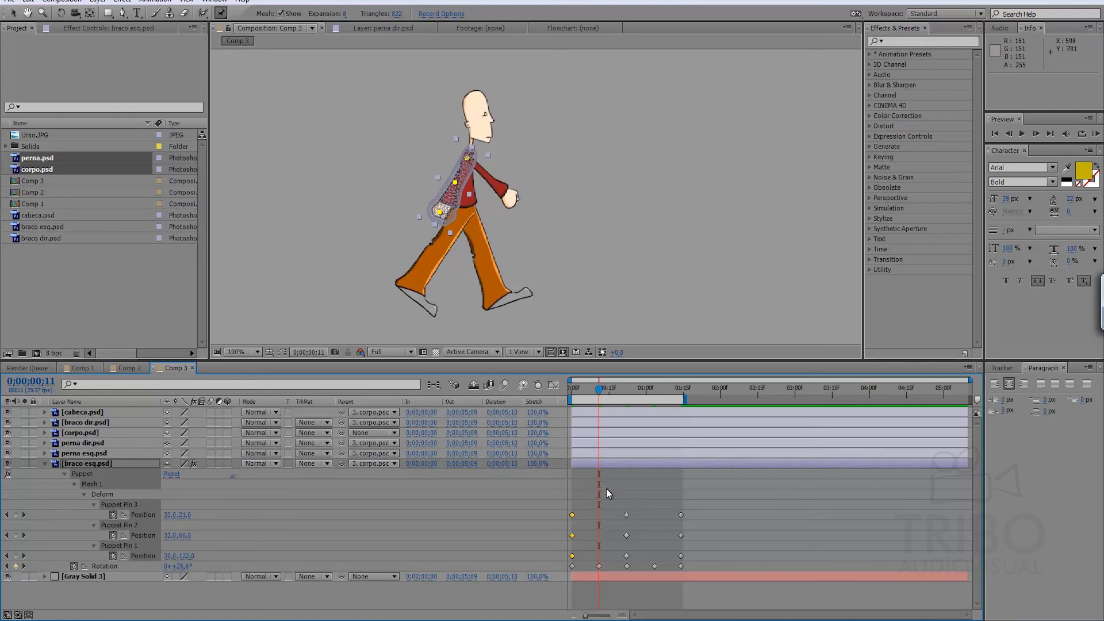
left_click(625, 488)
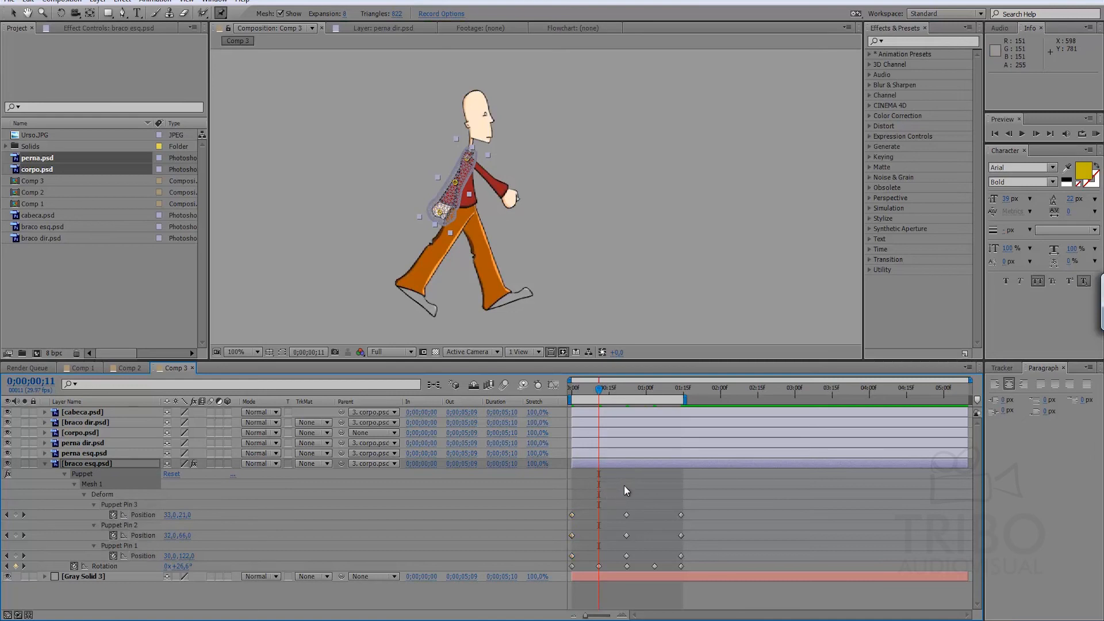
Bend braco esq.psd by moving its elbow and hand Puppet pins at 0;00;00;11 and at 0;00;01;03.
left_click(455, 184)
left_click_drag(453, 184, 435, 208)
key("space")
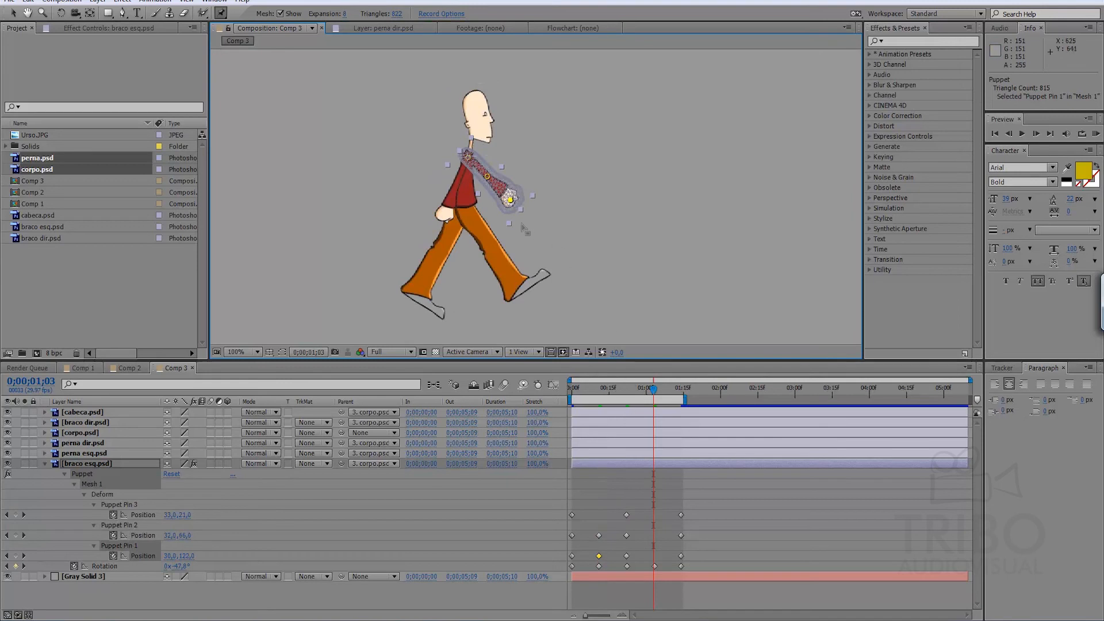
left_click_drag(511, 198, 485, 179)
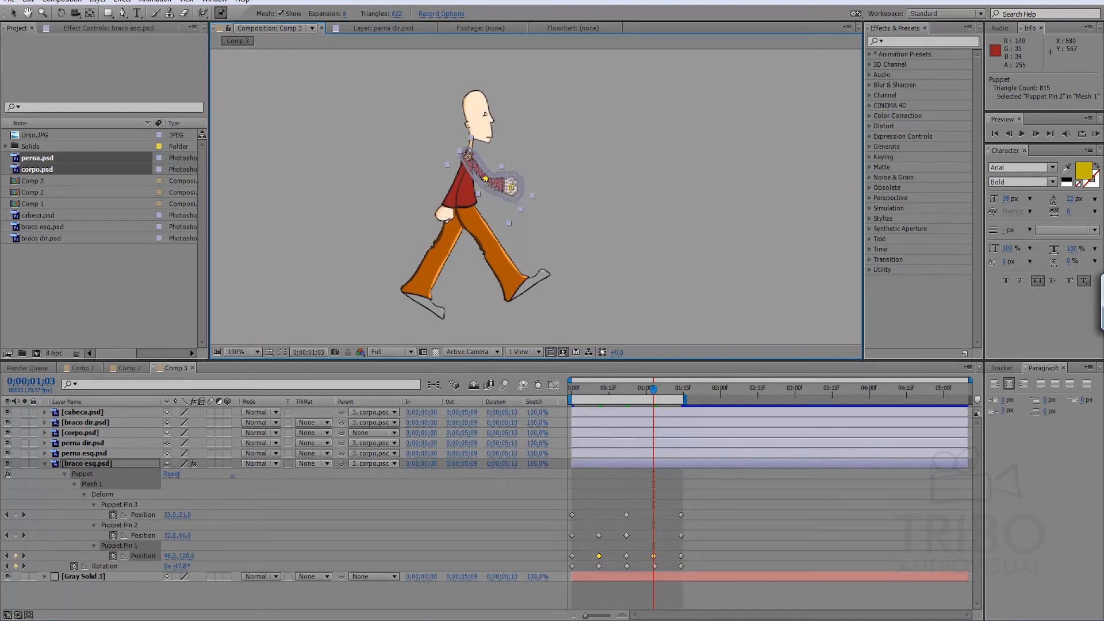
Play a RAM preview of the walk from the first frame to check the bending of braco esq.psd.
left_click_drag(653, 388, 522, 394)
key("KP_0")
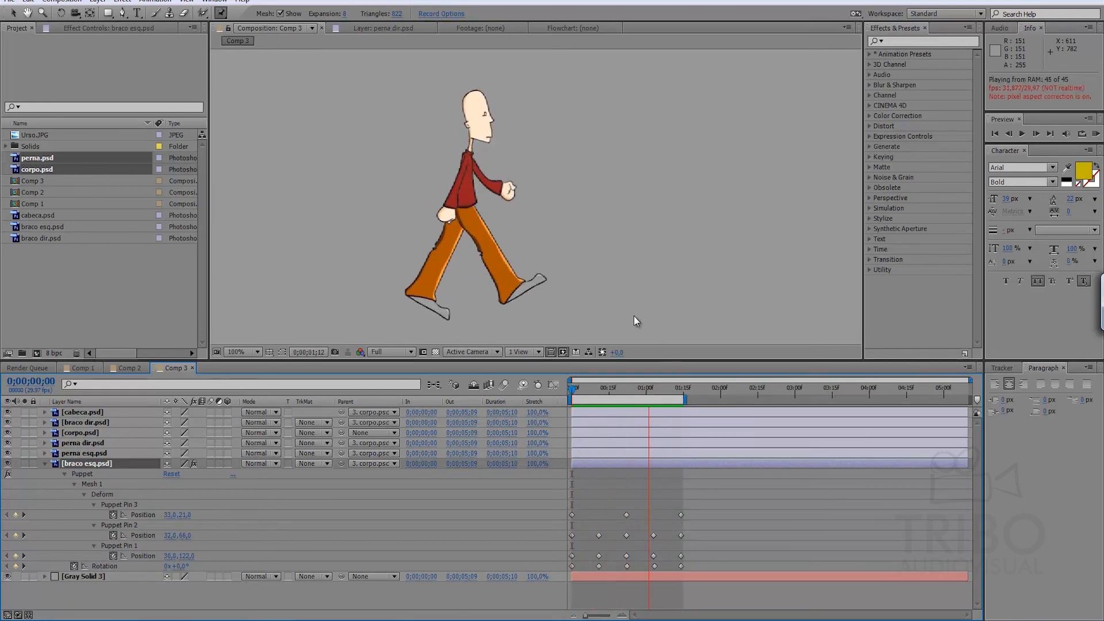
left_click(469, 175)
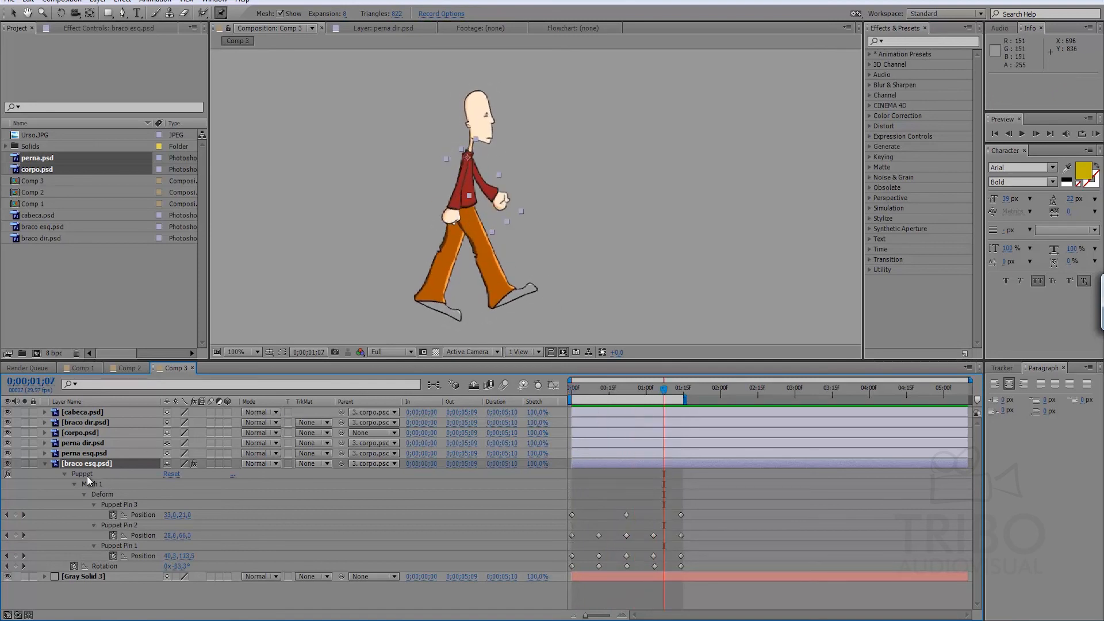
Place Puppet pins on the shoulder, elbow and hand of braco dir.psd at the first frame.
key("u")
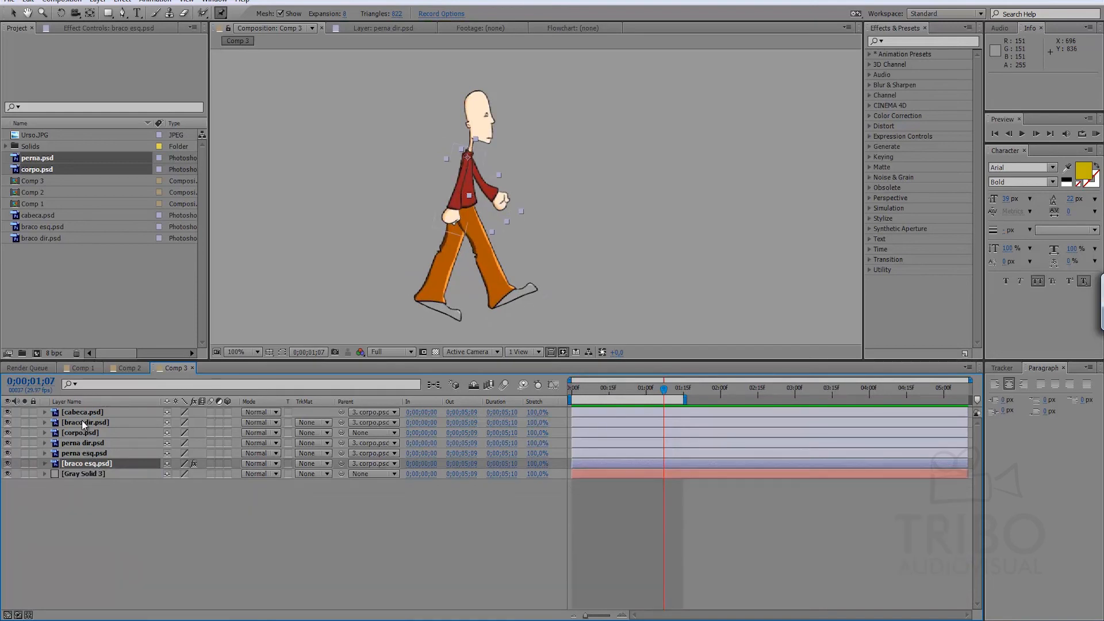
left_click(82, 422)
key("u")
key("Home")
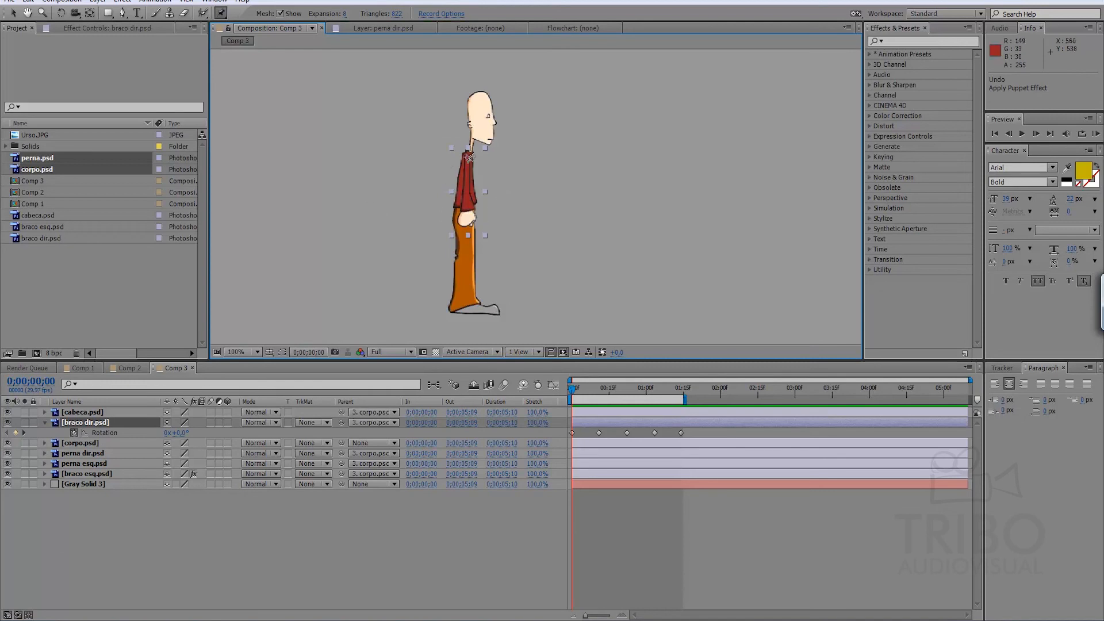
left_click(466, 162)
left_click(467, 187)
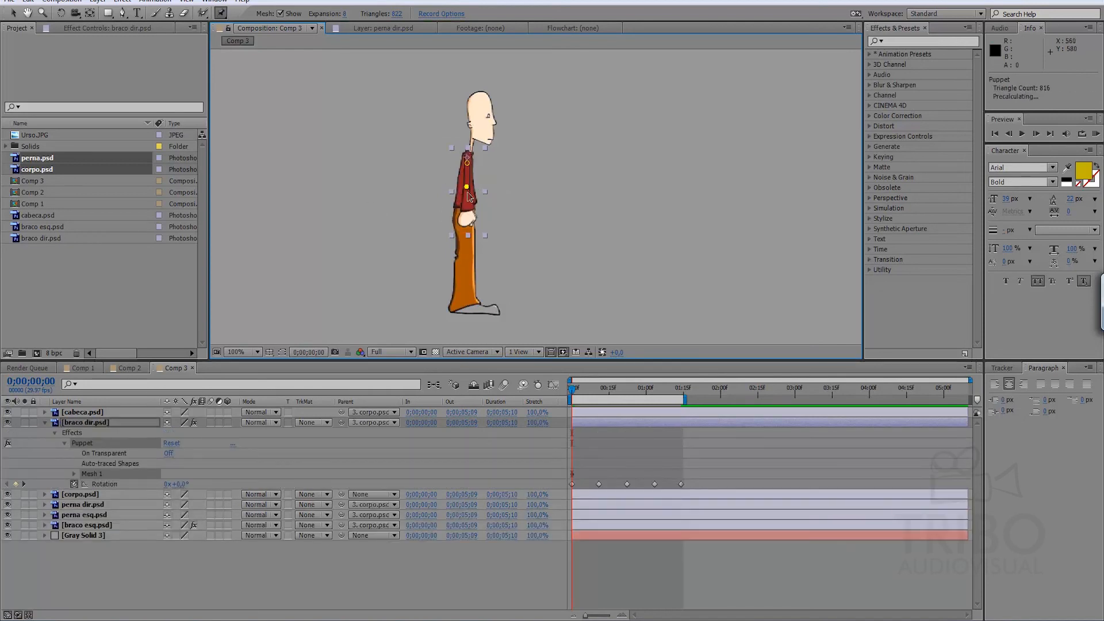
left_click(467, 220)
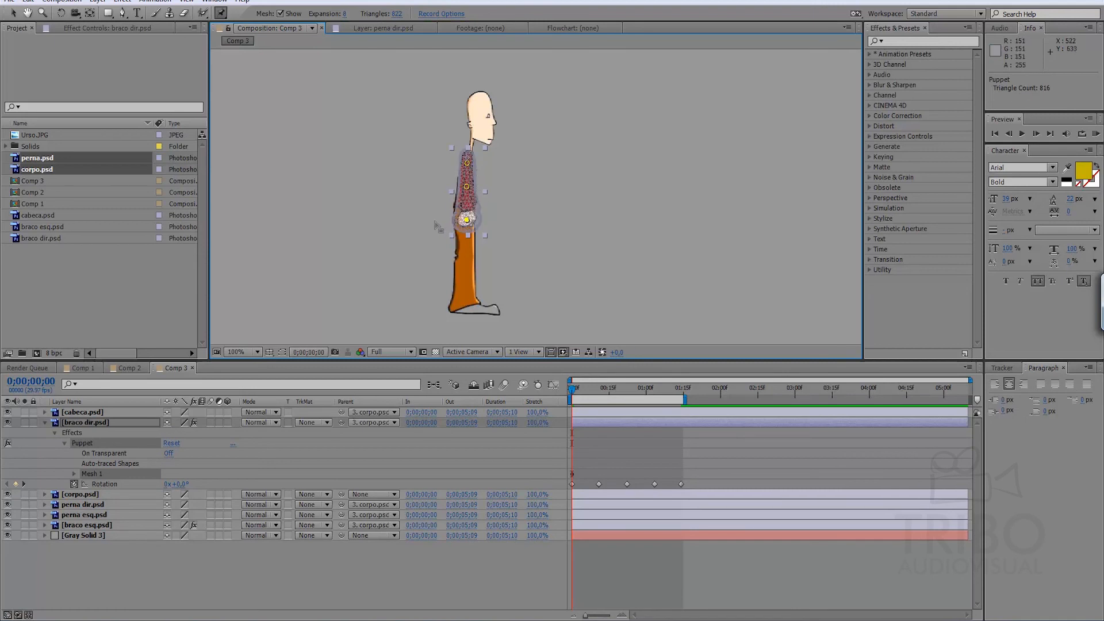
Add Position keyframes for all three Puppet pins of braco dir.psd at 0;00;00;22 and 0;00;01;14.
key("u")
key("space")
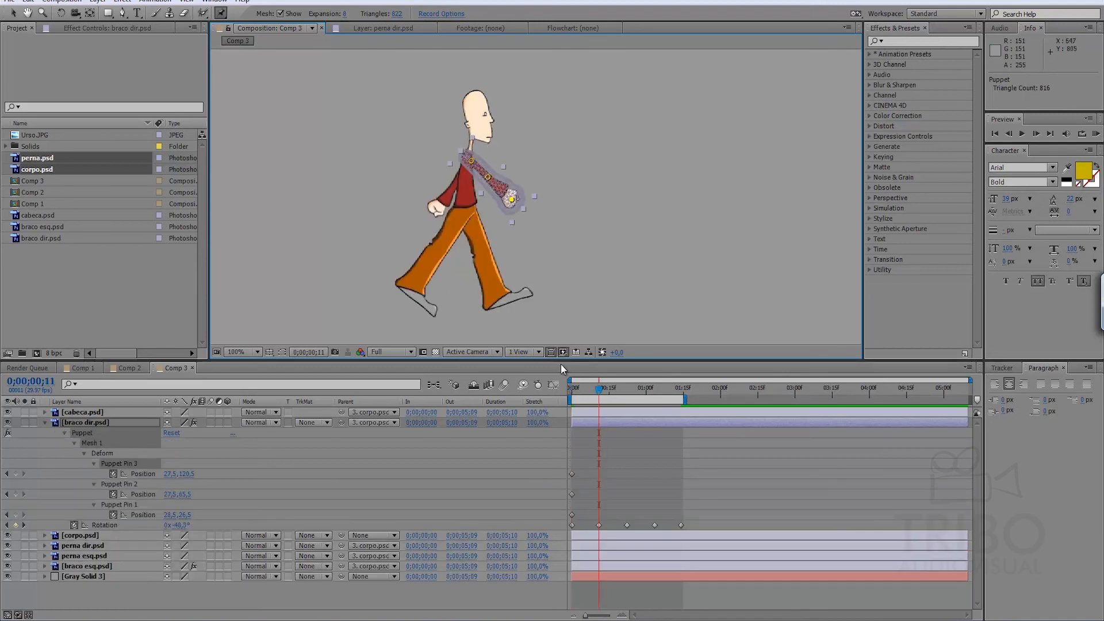
left_click(16, 473)
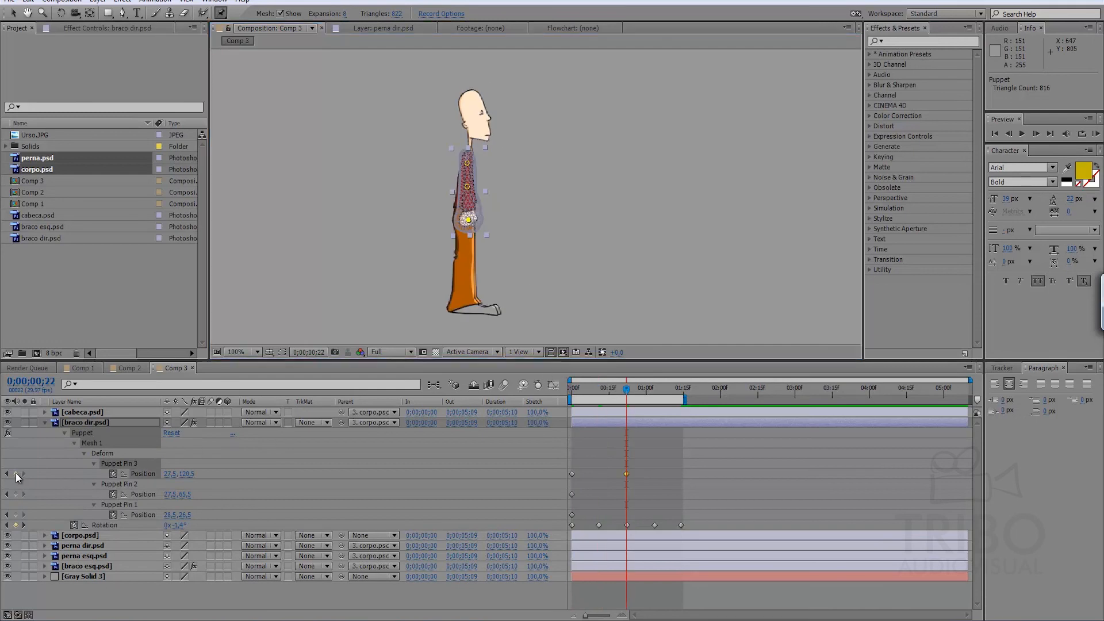
left_click(16, 494)
left_click(16, 514)
key("space")
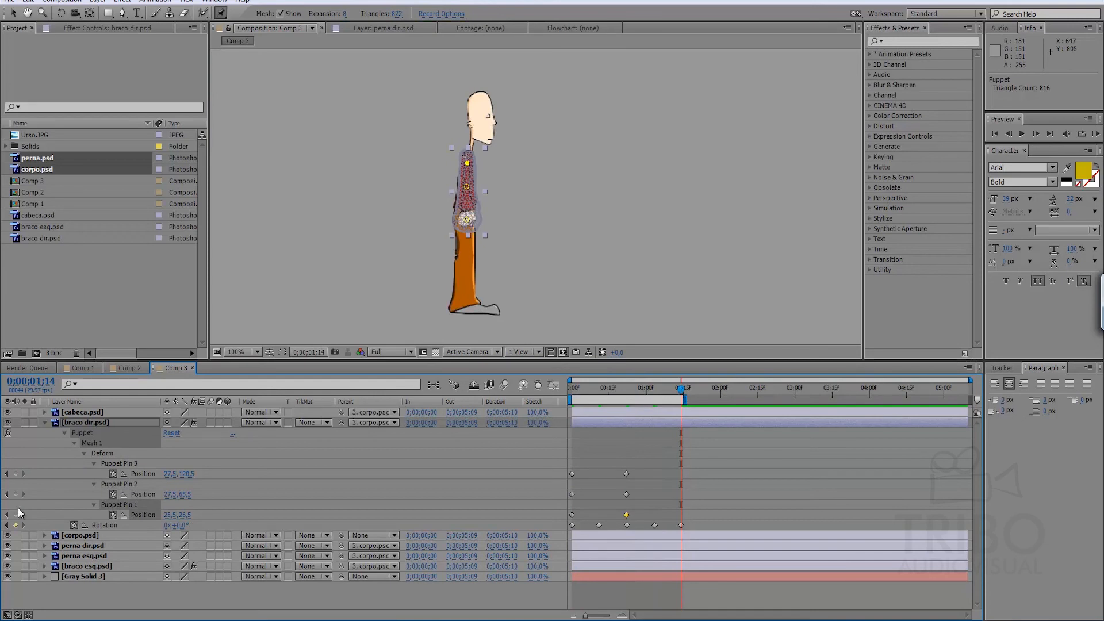
left_click(15, 494)
left_click(16, 473)
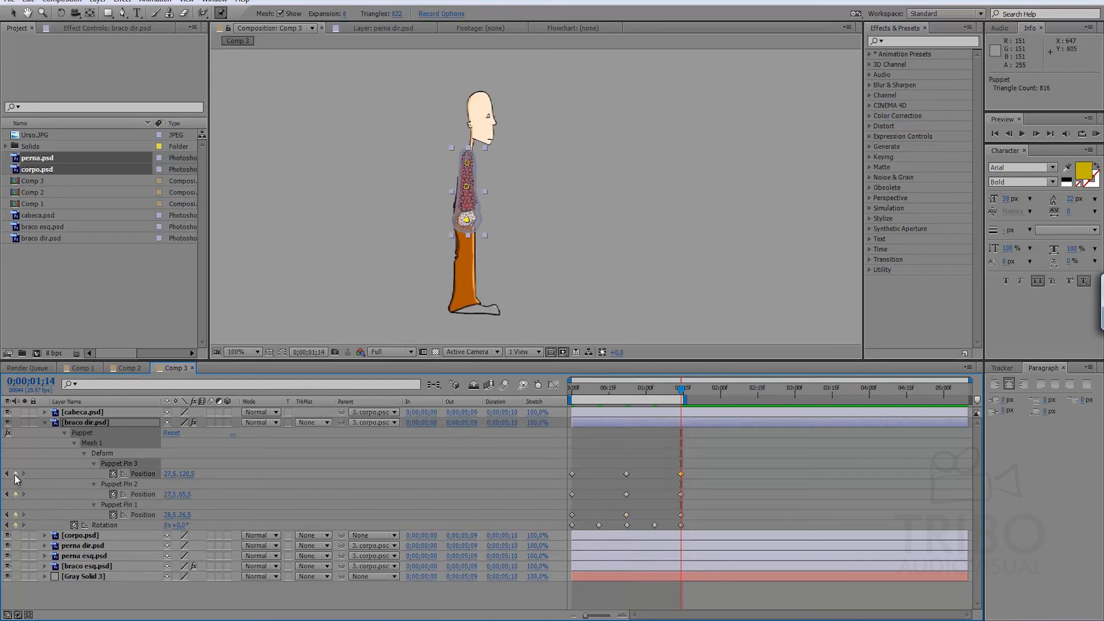
Bend braco dir.psd by moving its elbow and hand Puppet pins at 0;00;00;11 and at 0;00;01;03.
key("j")
key("j")
key("j")
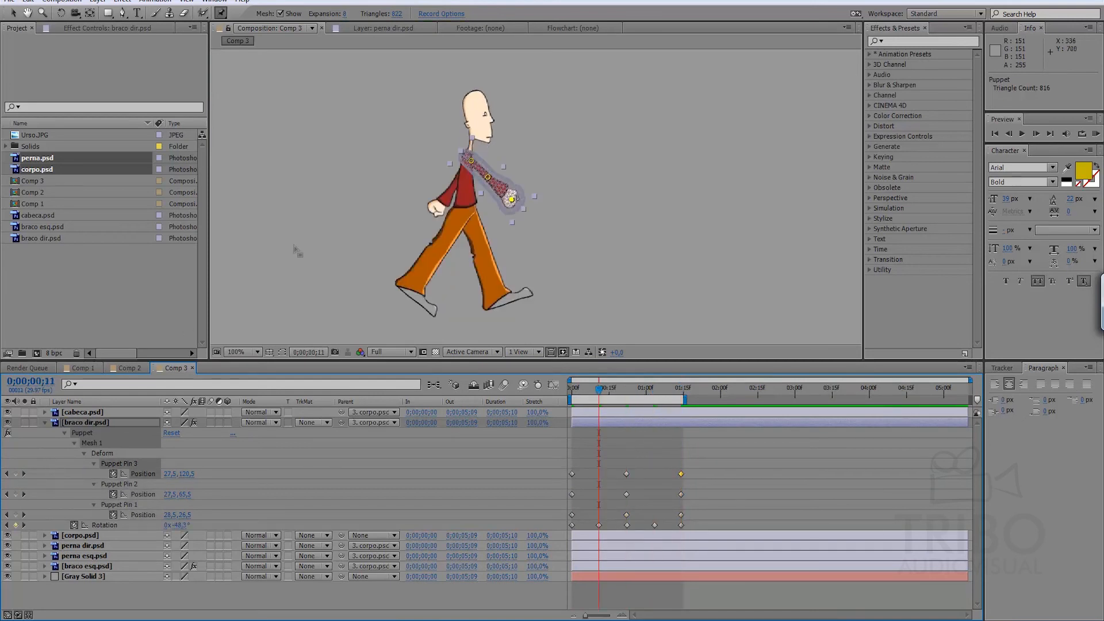
left_click_drag(487, 177, 510, 190)
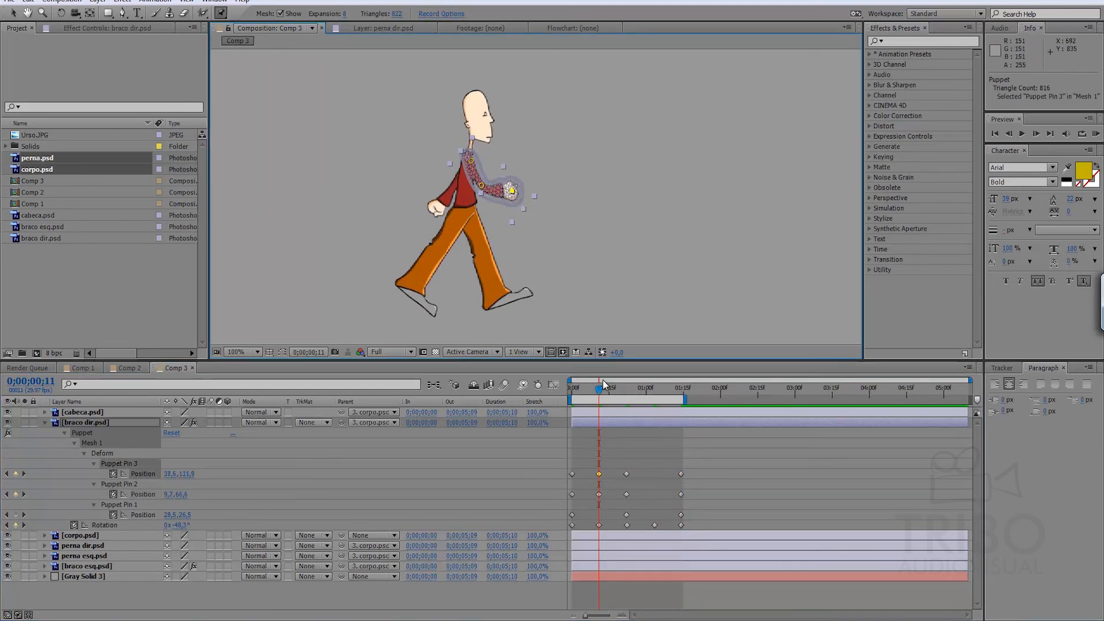
key("k")
key("k")
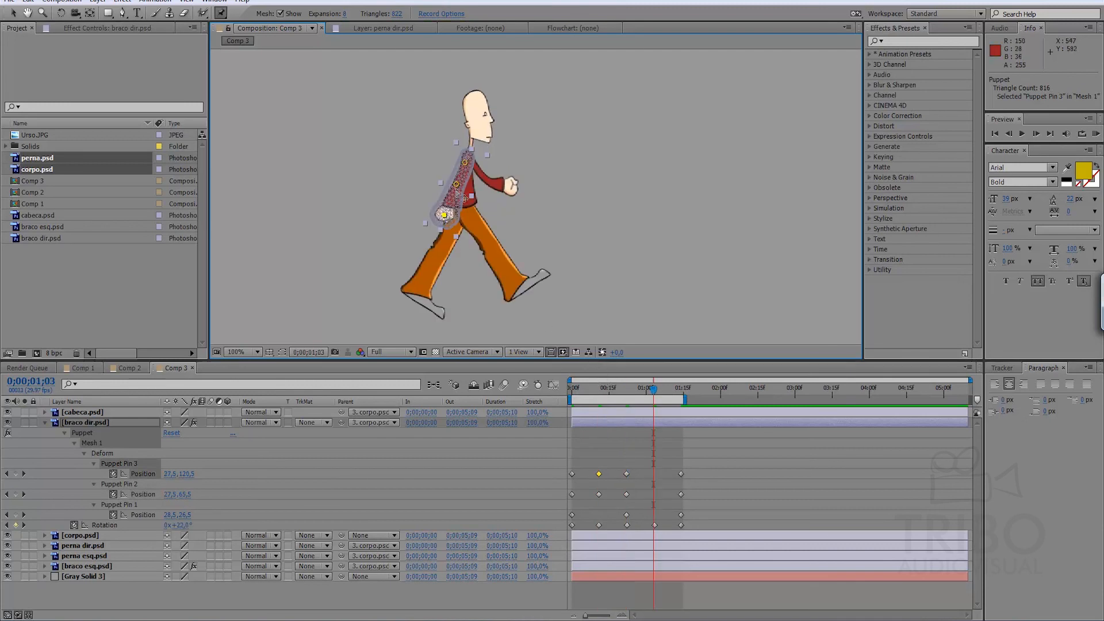
mouse_move(457, 187)
left_mouse_down()
mouse_move(441, 210)
mouse_move(449, 187)
left_mouse_up()
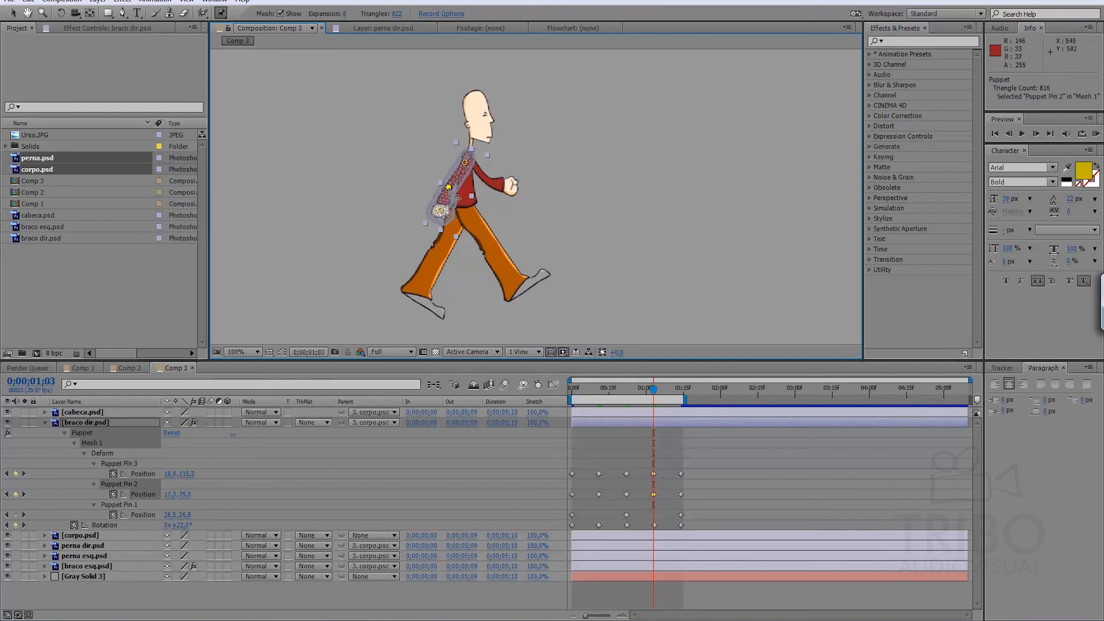
Play a RAM preview of the walk cycle with both arms bending.
left_click(685, 437)
key("KP_0")
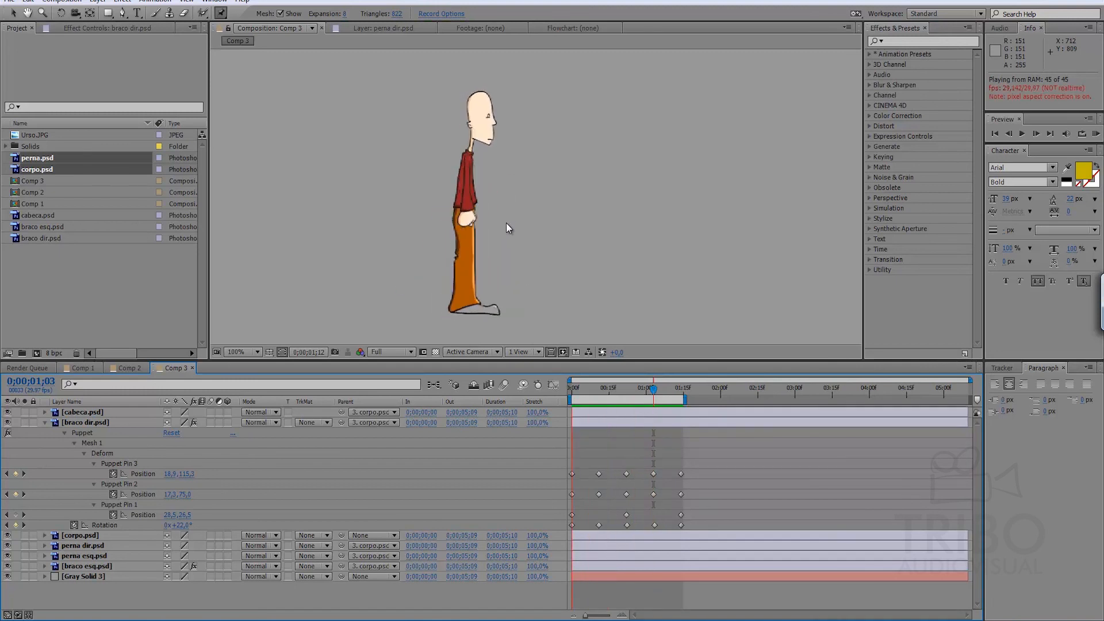
key("space")
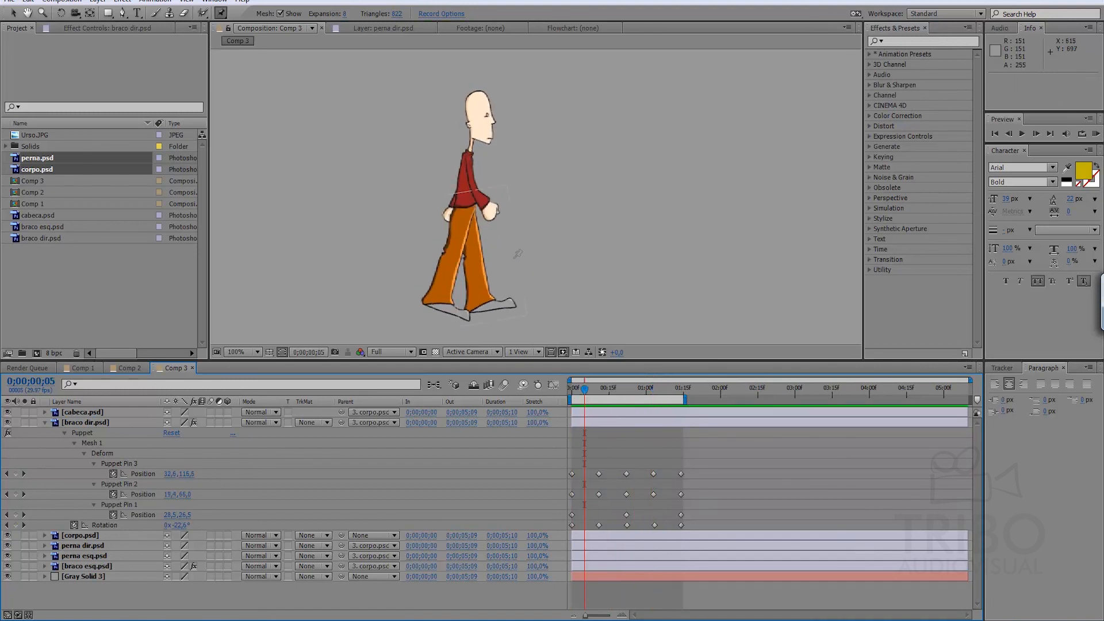
Collapse the properties of all layers in Comp 3 and clear the layer selection.
key("ctrl+a")
key("u")
key("u")
left_click(101, 511)
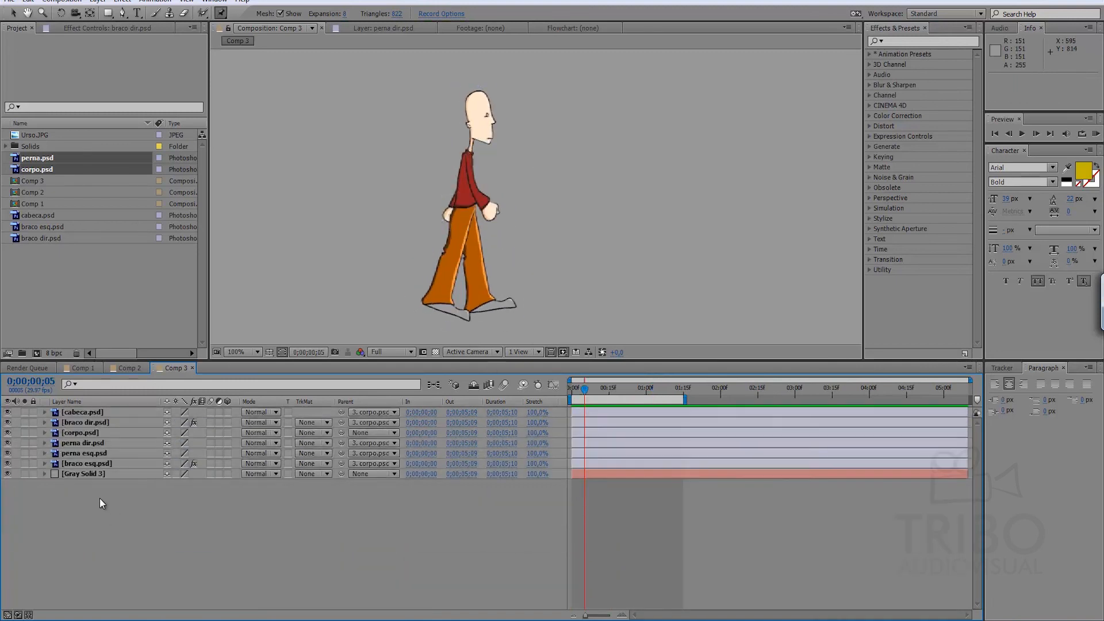
left_click(99, 452)
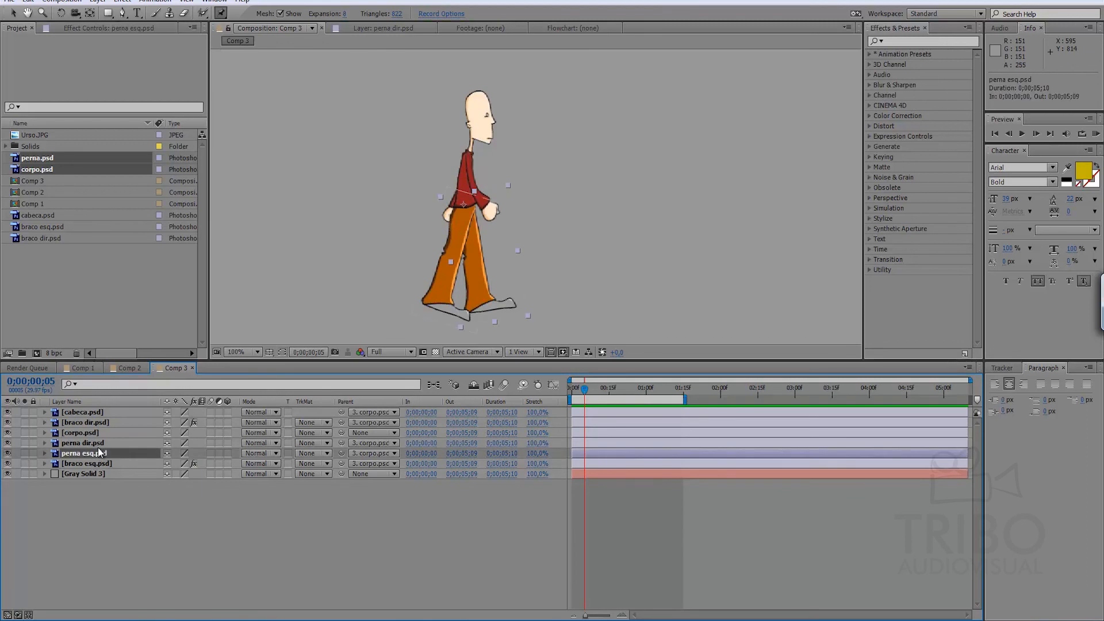
left_click(102, 444)
key("r")
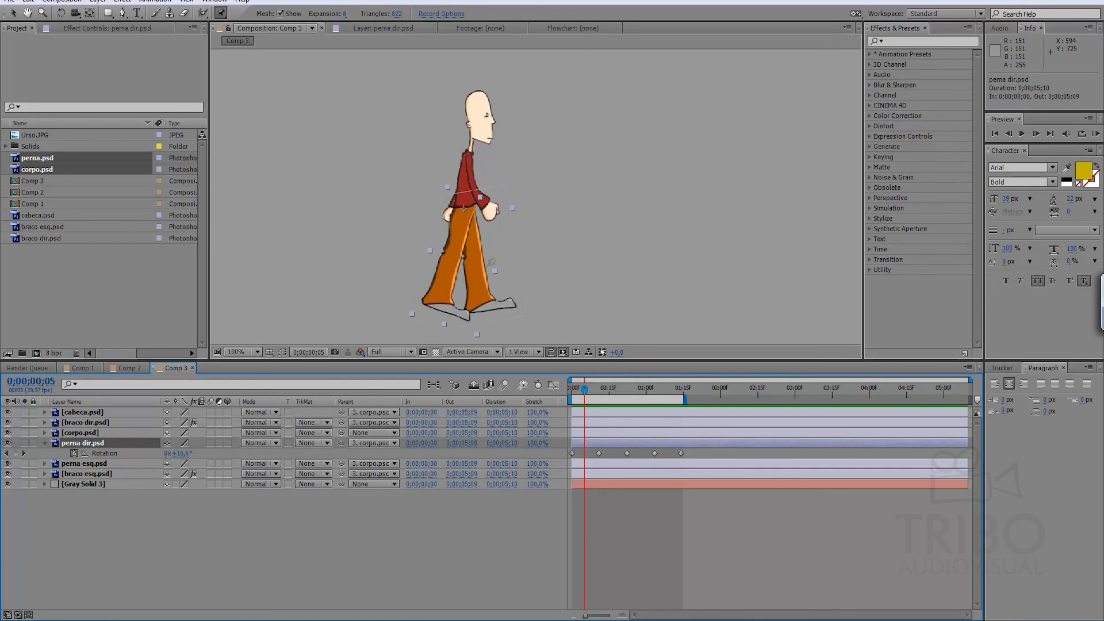
left_click(461, 214)
left_click(454, 248)
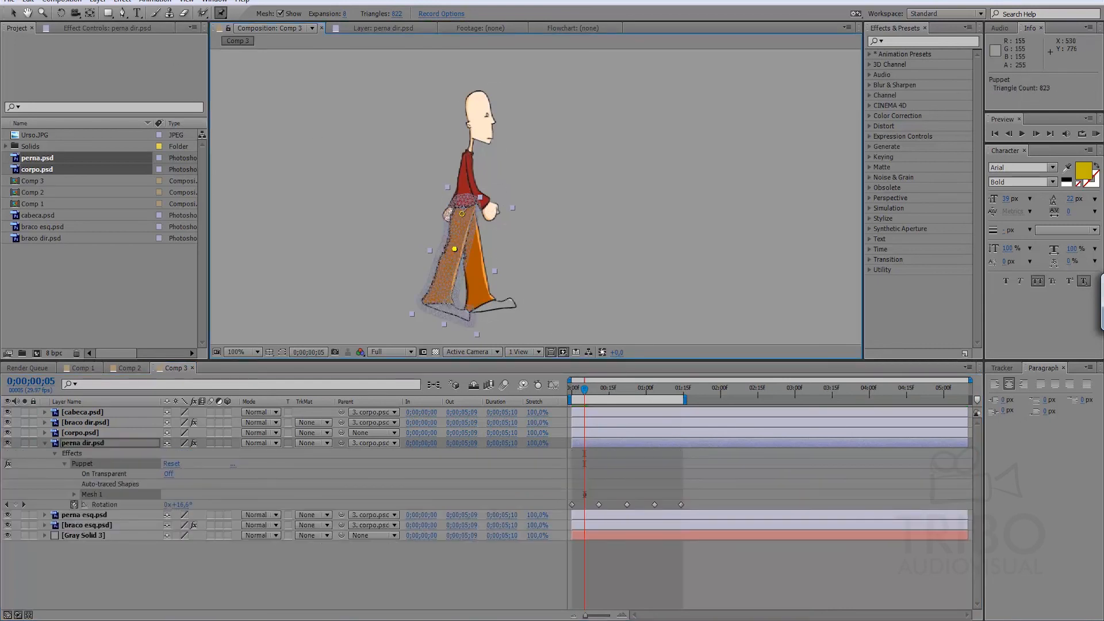
left_click(439, 304)
left_click(466, 314)
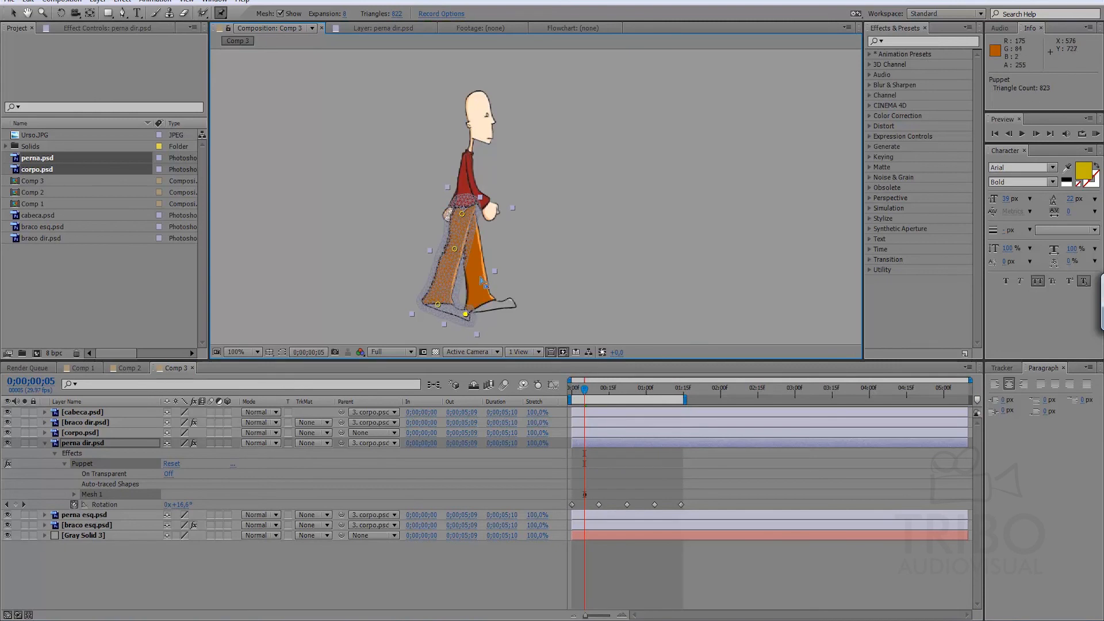
key("u")
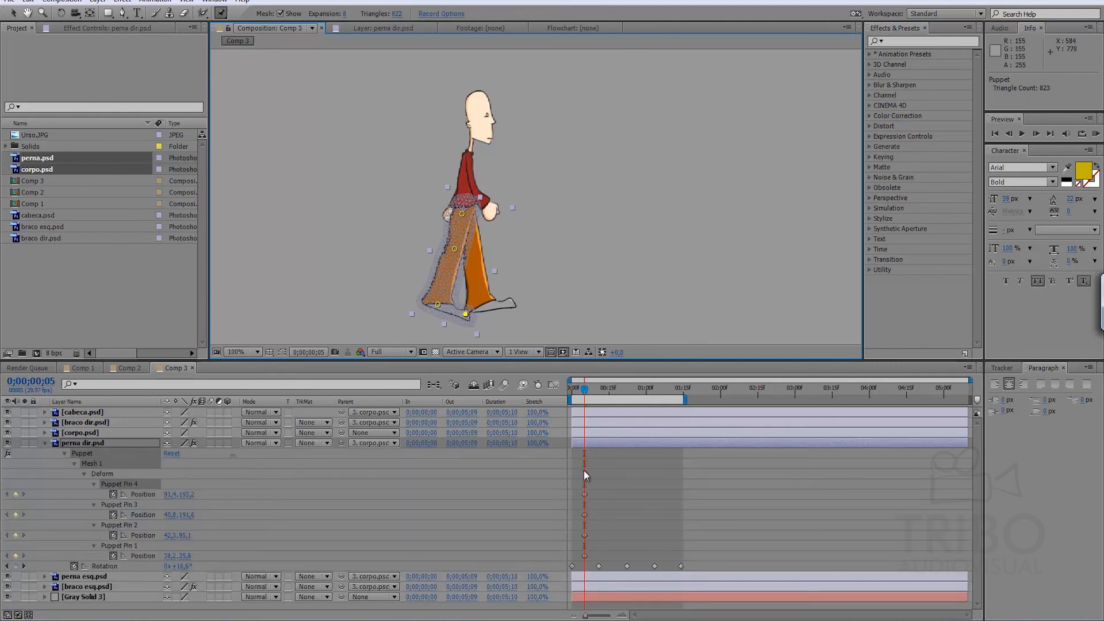
key("ctrl+z")
key("ctrl+z")
key("ctrl+z")
key("ctrl+z")
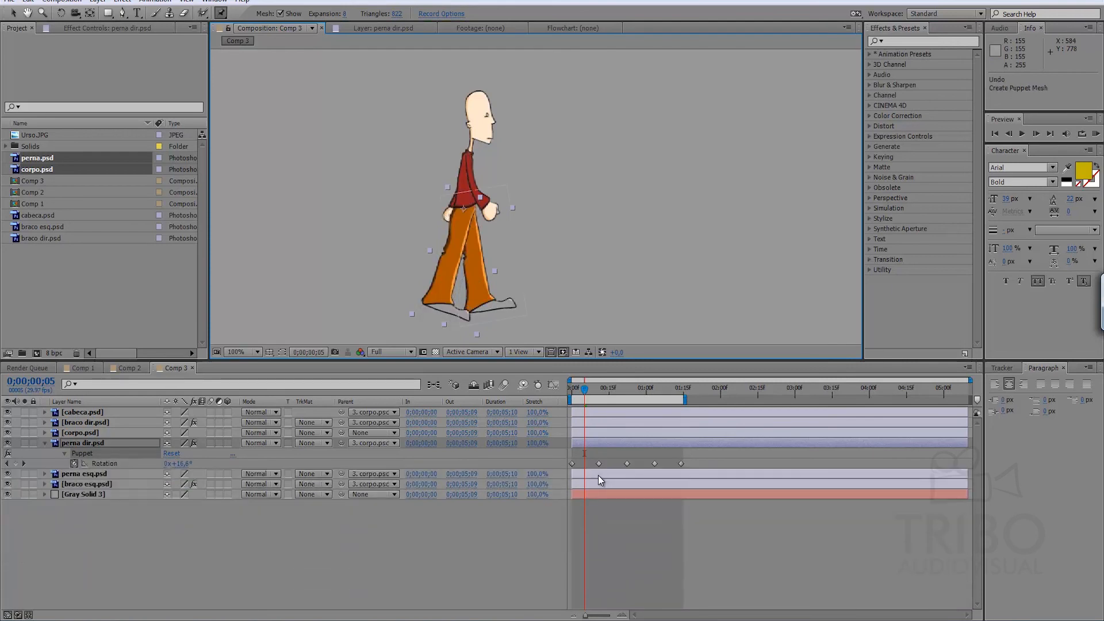
Place Puppet pins on the toe, heel, knee and hip of perna dir.psd at 0;00;00;00 and reveal their keyframes.
key("Home")
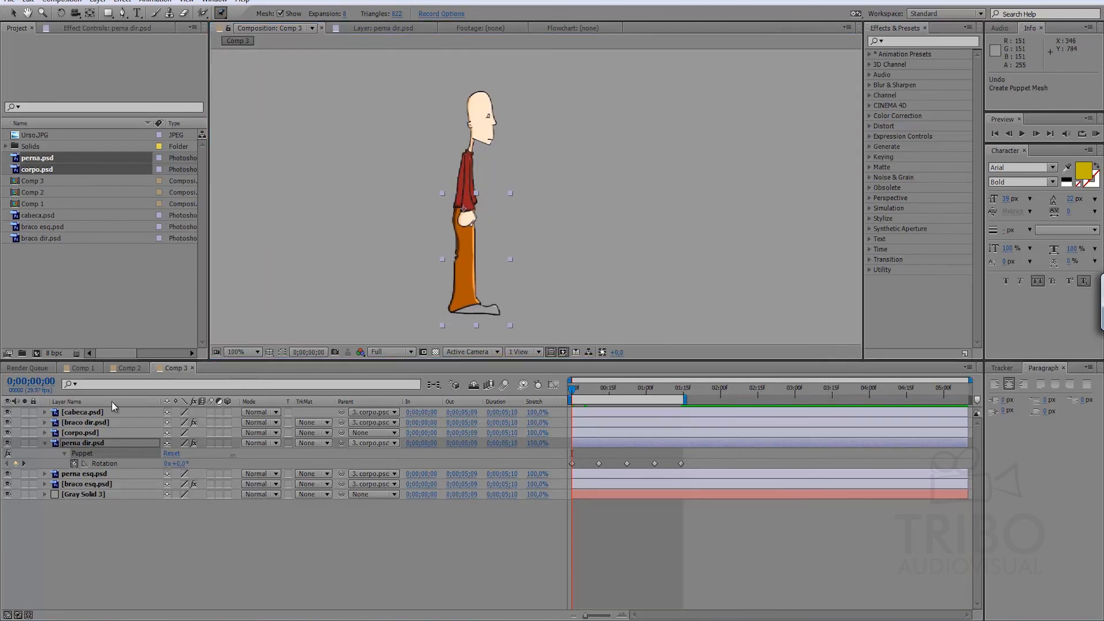
left_click(101, 445)
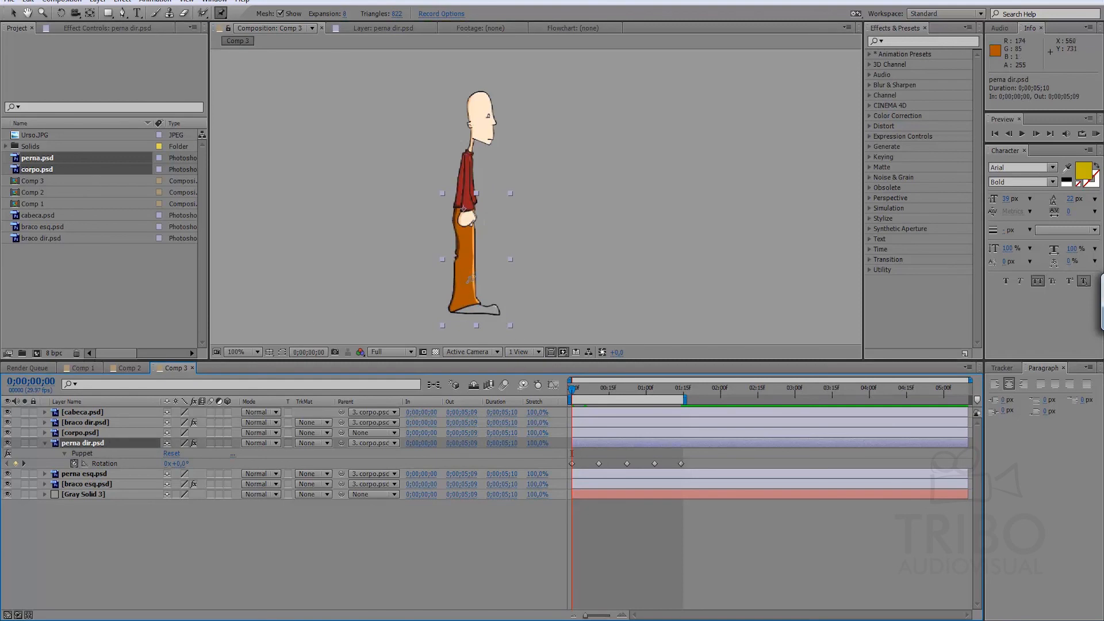
left_click(493, 311)
left_click(461, 309)
left_click(465, 261)
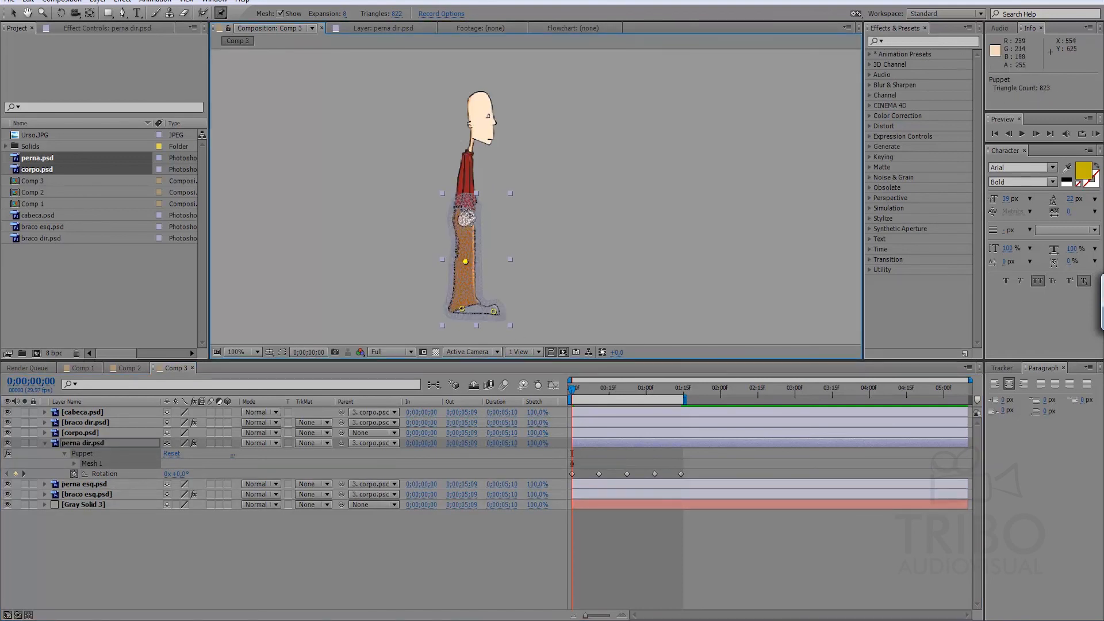
left_click(463, 215)
key("u")
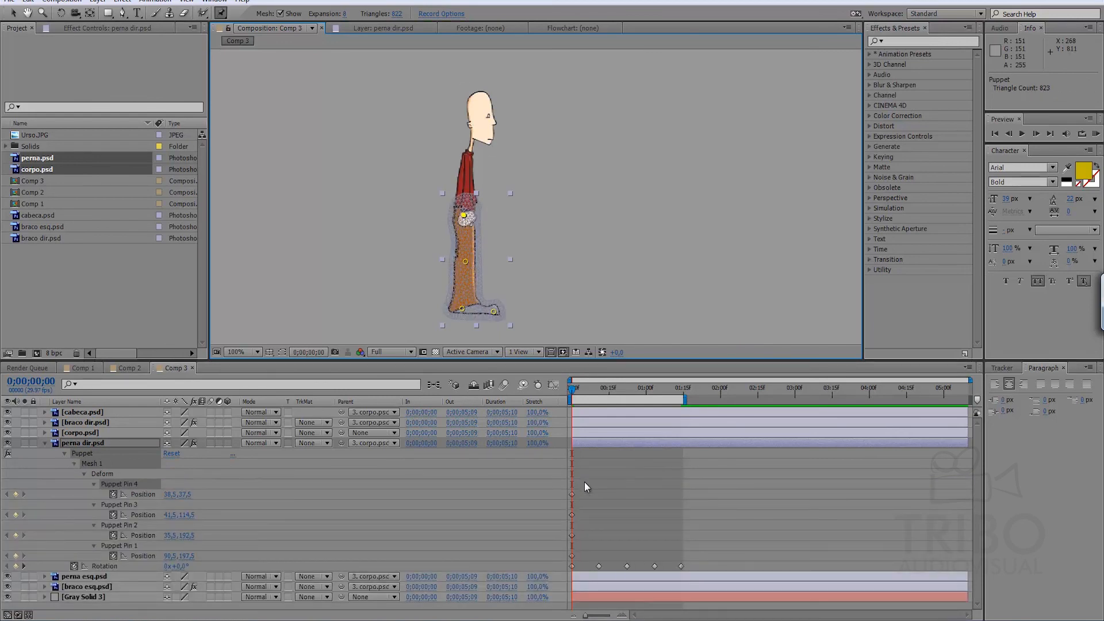
Add Position keyframes for all four Puppet pins of perna dir.psd at 0;00;00;22.
key("space")
key("space")
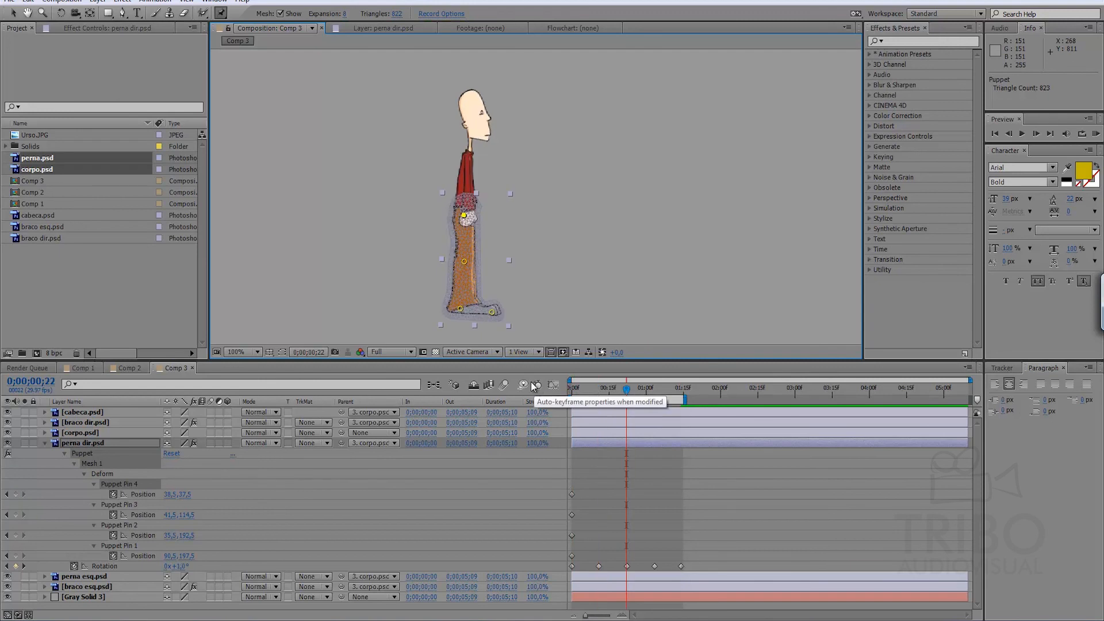
left_click(15, 494)
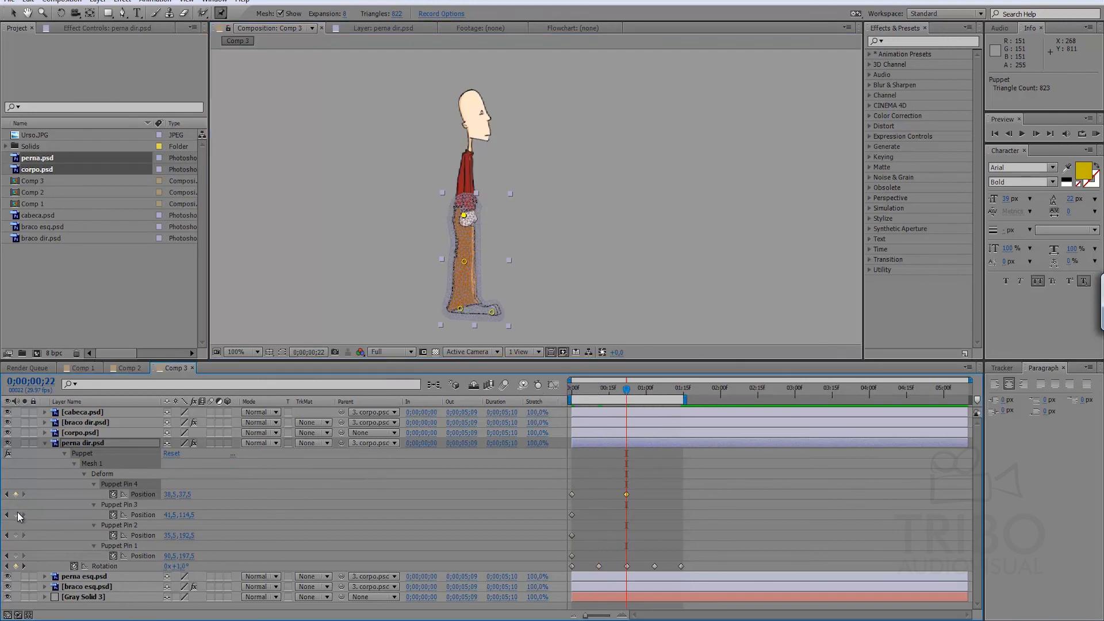
left_click(15, 515)
left_click(15, 536)
left_click(15, 556)
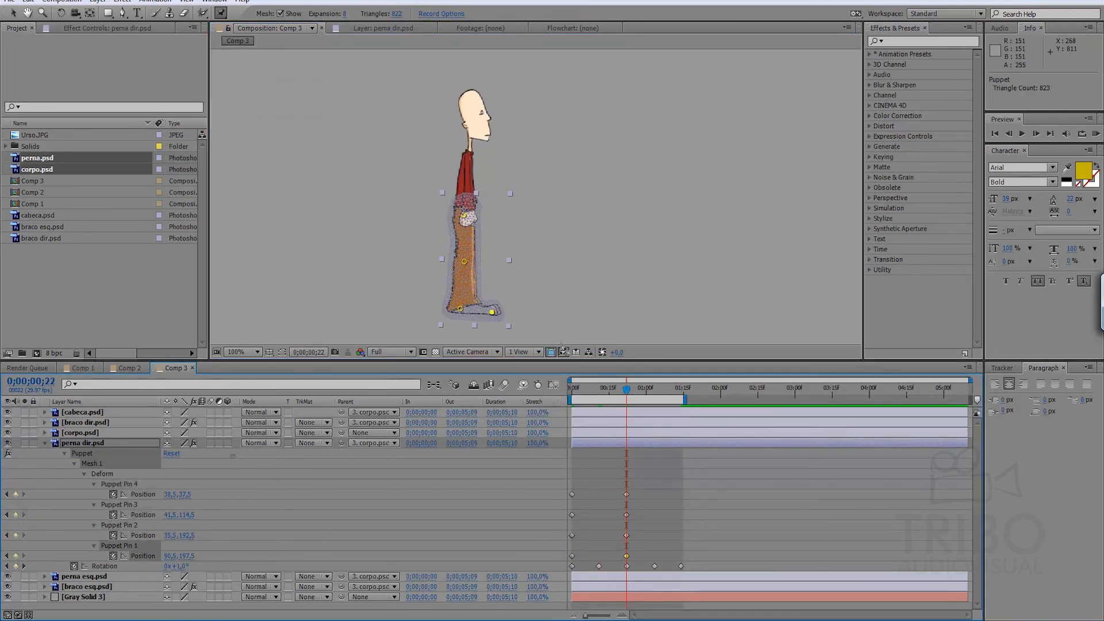
Add Position keyframes for all four Puppet pins of perna dir.psd at 0;00;01;14.
key("space")
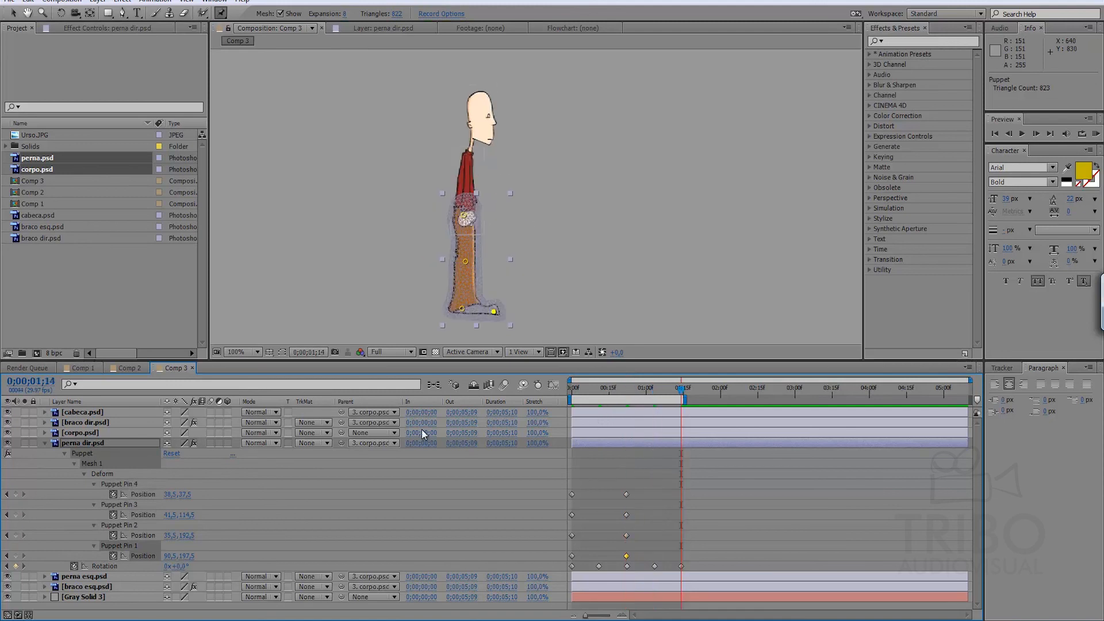
left_click(16, 494)
left_click(15, 514)
left_click(16, 535)
left_click(15, 556)
Bend perna dir.psd at 0;00;00;11 by moving its knee, hip, heel and toe Puppet pins.
key("j")
key("j")
key("j")
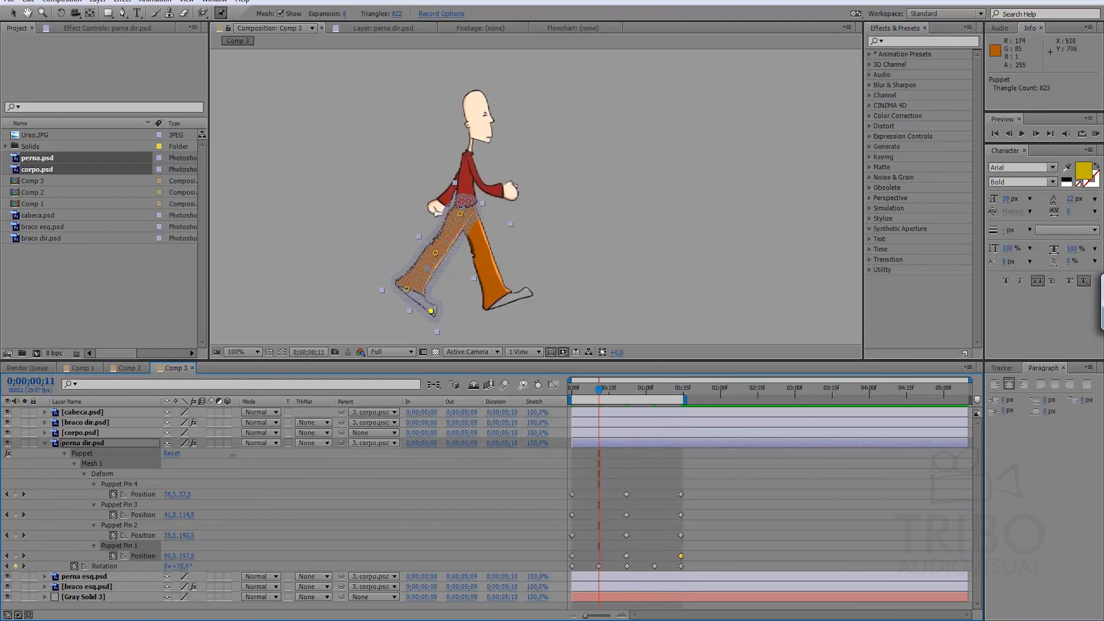
left_click_drag(435, 253, 449, 259)
left_click_drag(460, 214, 465, 214)
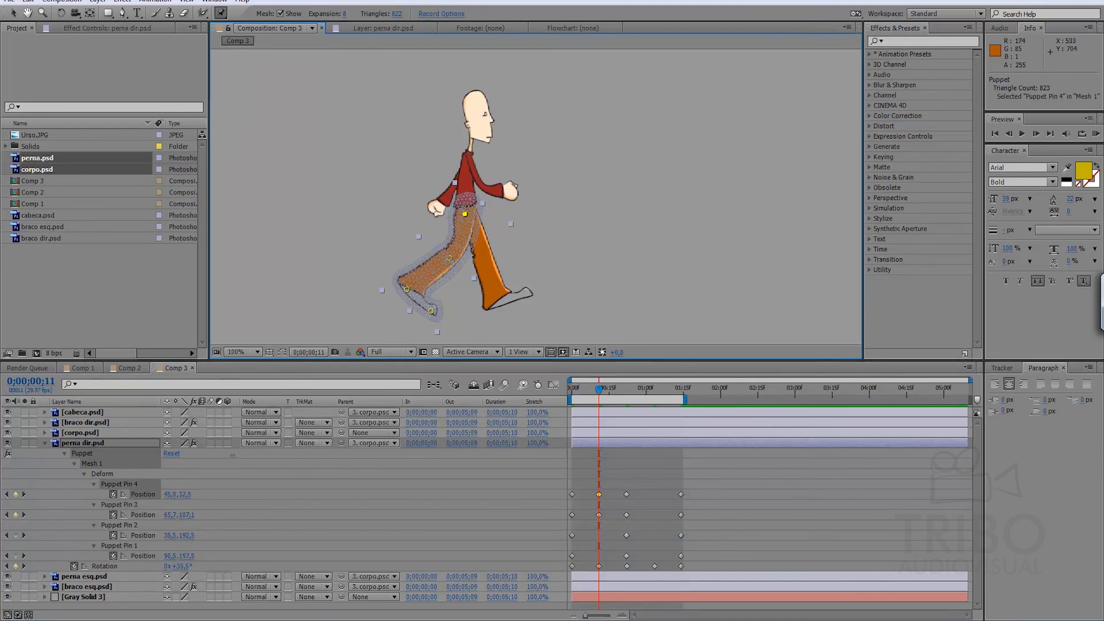
mouse_move(431, 311)
left_mouse_down()
mouse_move(408, 271)
mouse_move(420, 304)
left_mouse_up()
left_click_drag(424, 301, 423, 299)
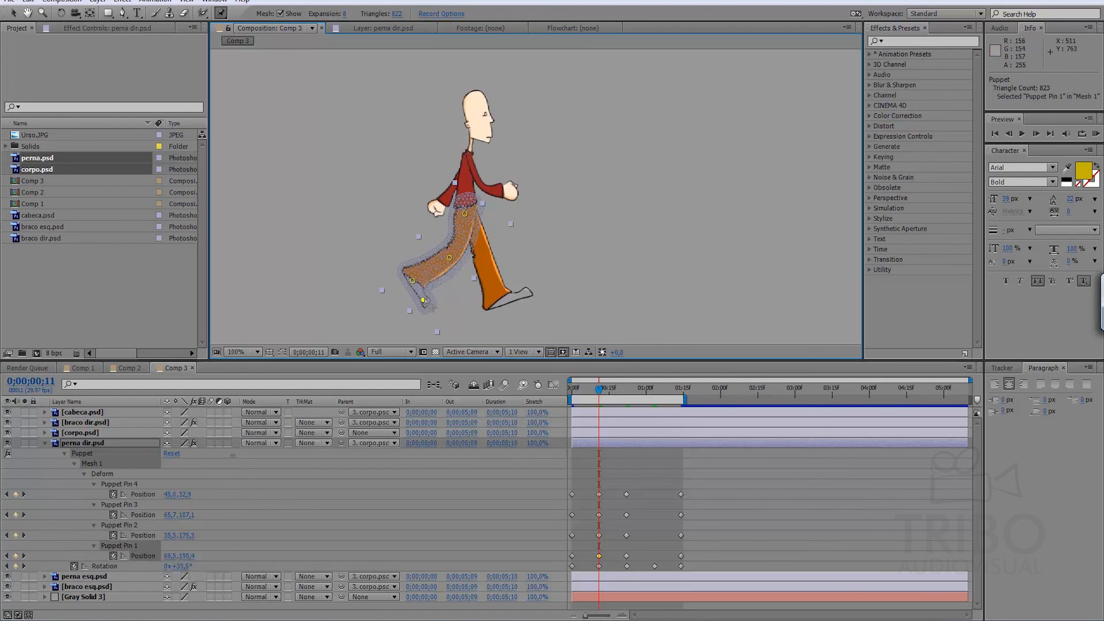
Adjust the forward pose of perna dir.psd at 0;00;01;03 by moving its knee, toe and heel Puppet pins.
left_click_drag(599, 389, 645, 389)
key("k")
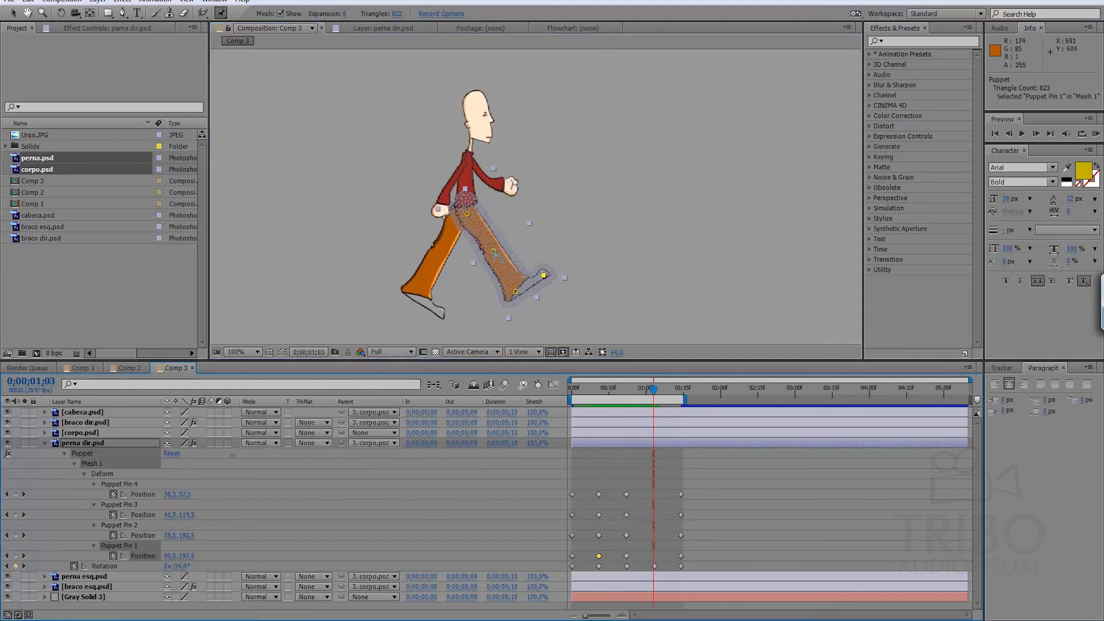
left_click_drag(493, 251, 489, 253)
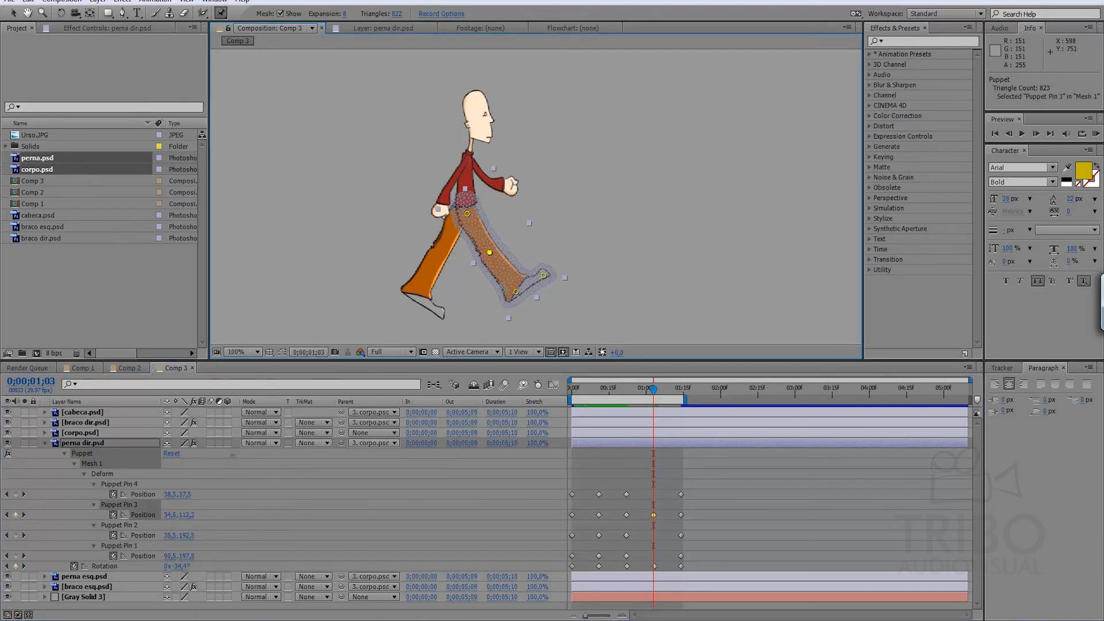
left_click_drag(547, 279, 516, 294)
left_click(519, 292)
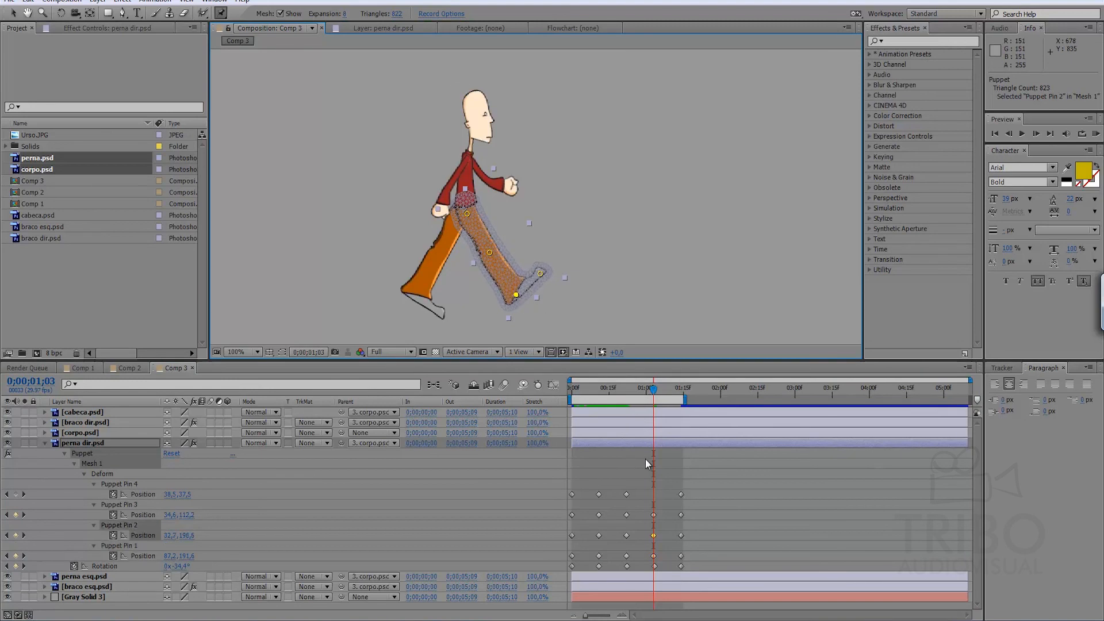
Play a RAM preview of the walk cycle with perna dir.psd bending.
left_click(669, 459)
left_click_drag(644, 388, 607, 391)
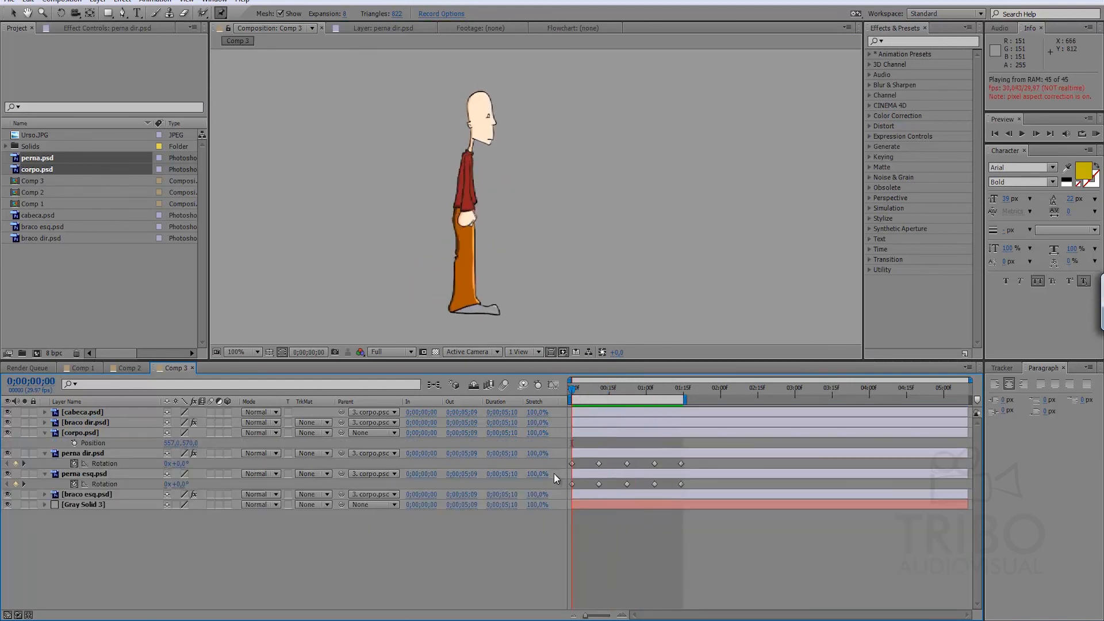
key("space")
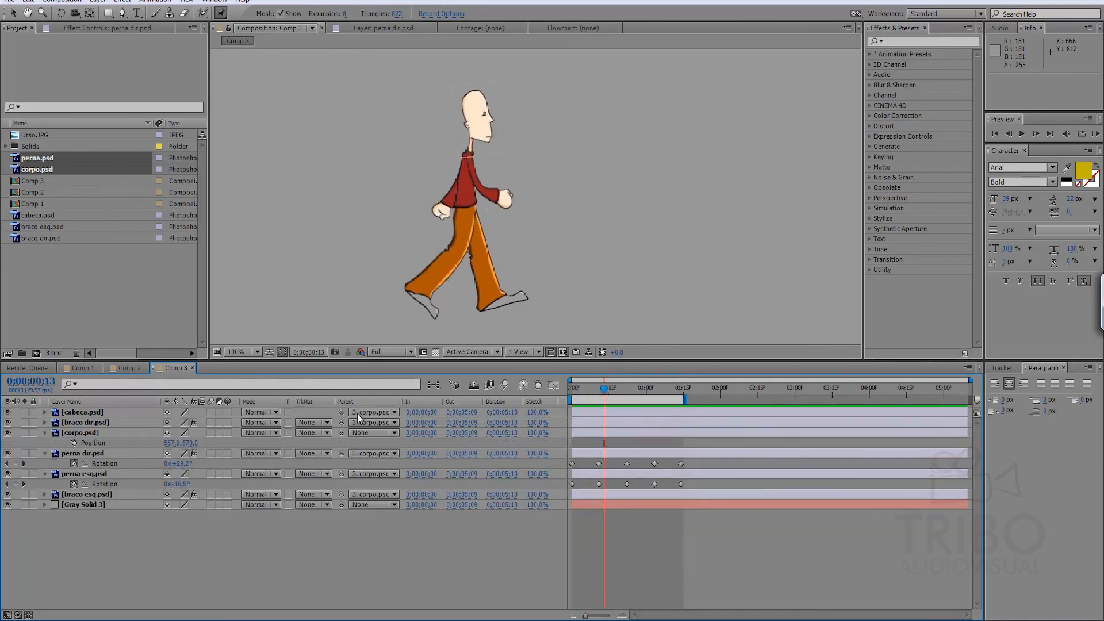
Collapse the properties of all layers in Comp 3 and select only perna esq.psd.
key("ctrl+a")
key("p")
key("p")
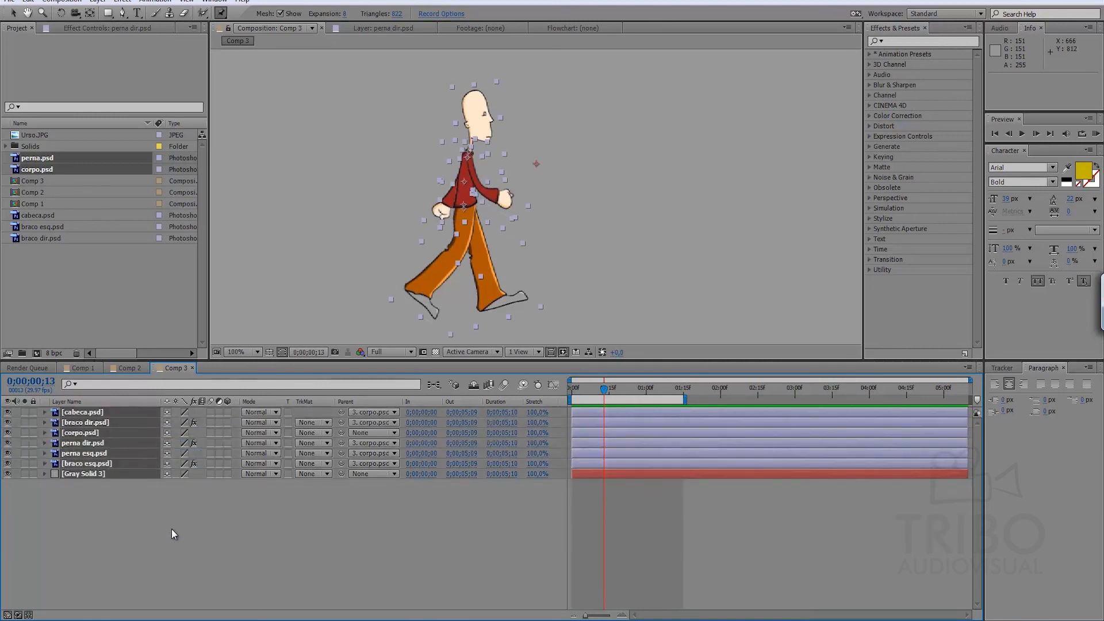
left_click(177, 531)
left_click(101, 454)
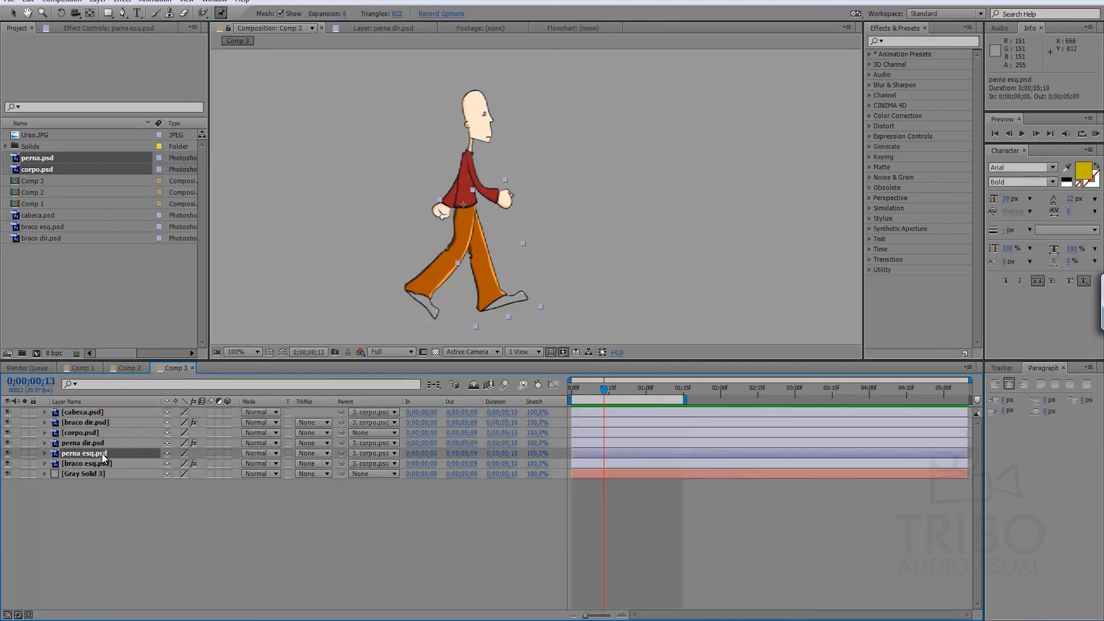
key("u")
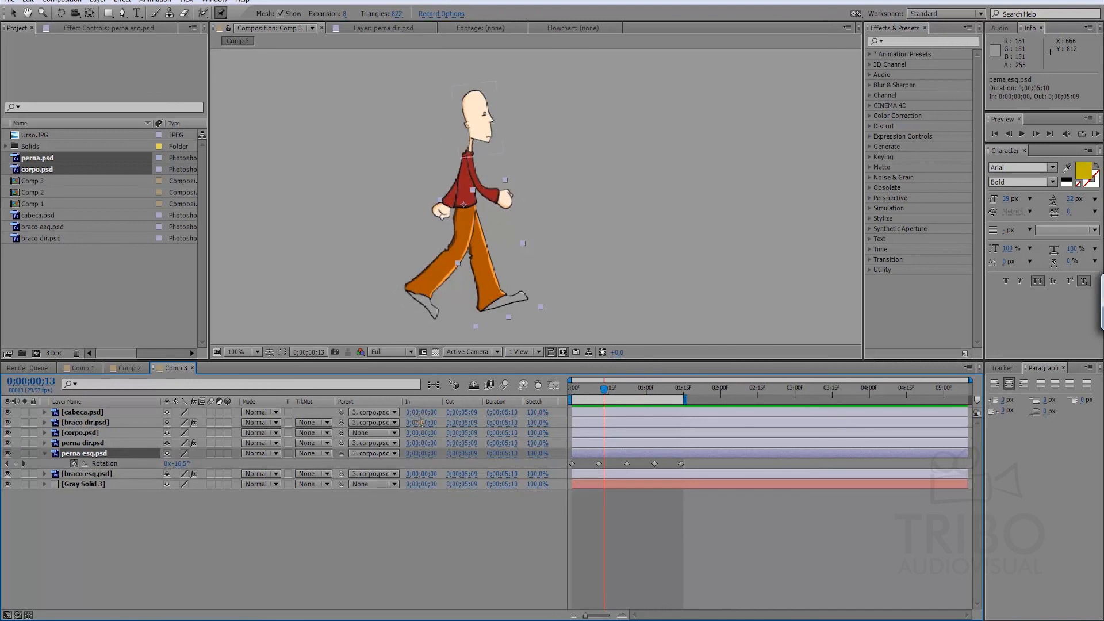
key("shift+p")
key("shift+a")
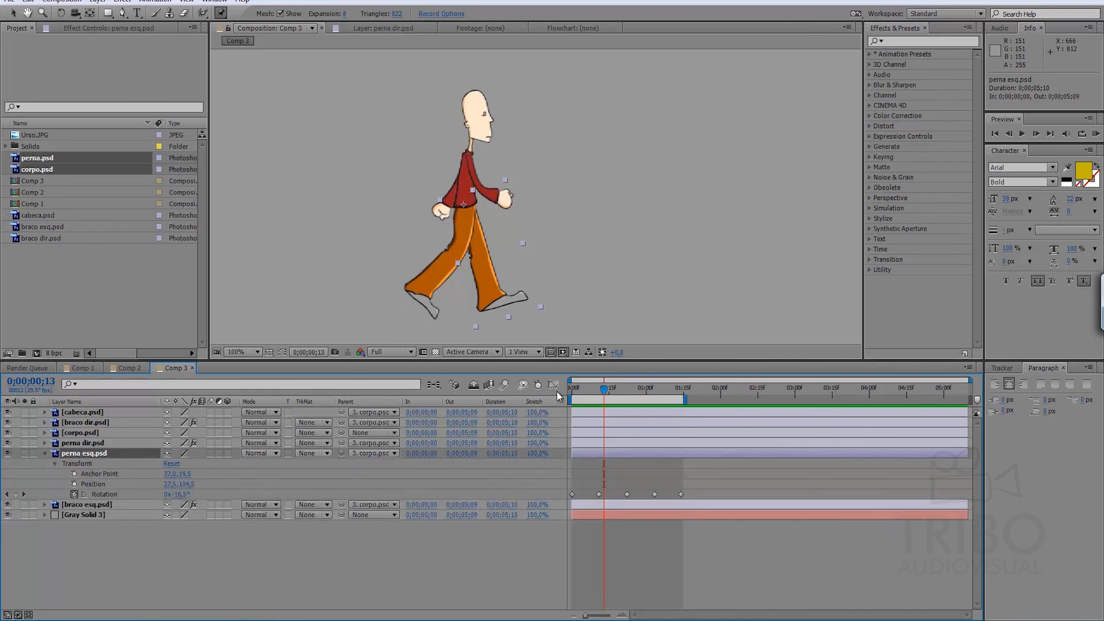
key("u")
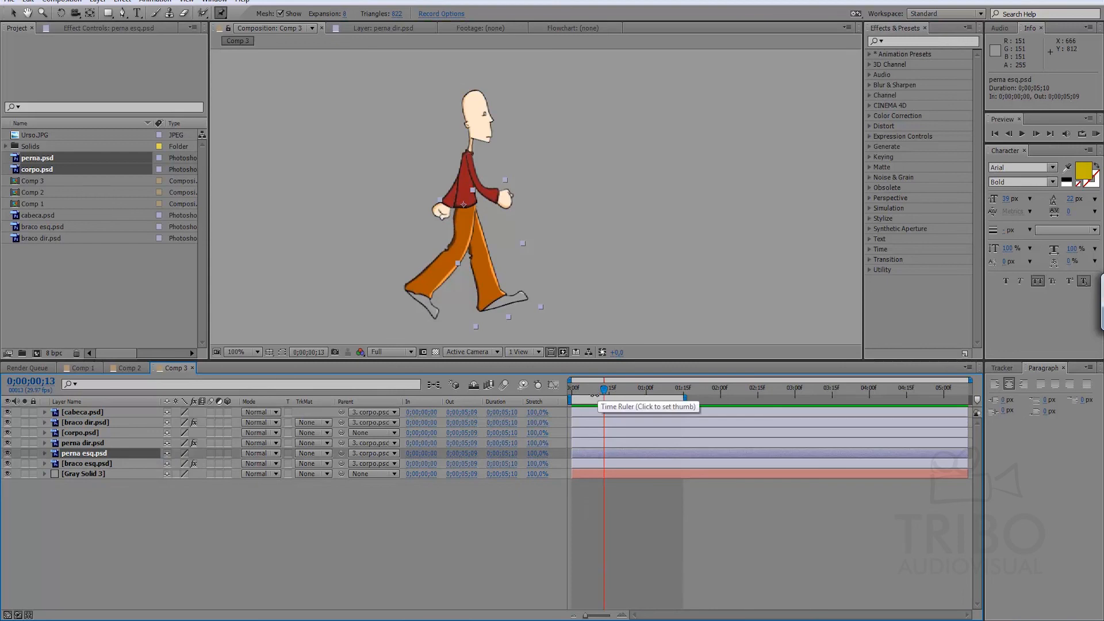
Place Puppet pins on the hip, knee, heel and toe of perna esq.psd at 0;00;00;00 and reveal their keyframes.
key("r")
key("Home")
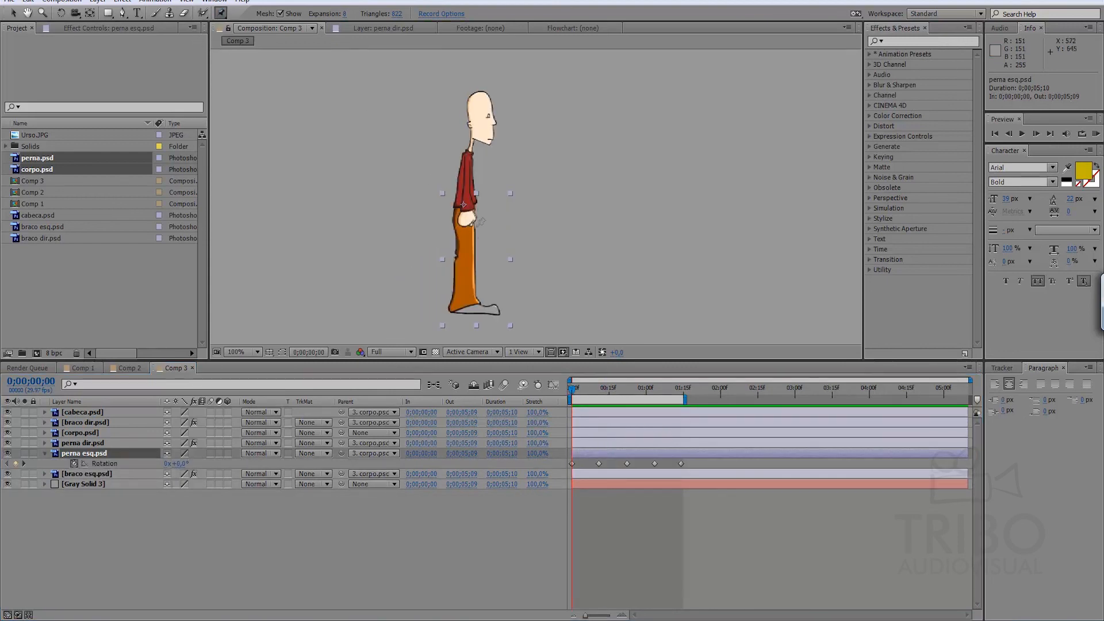
left_click(466, 215)
left_click(467, 249)
left_click(467, 306)
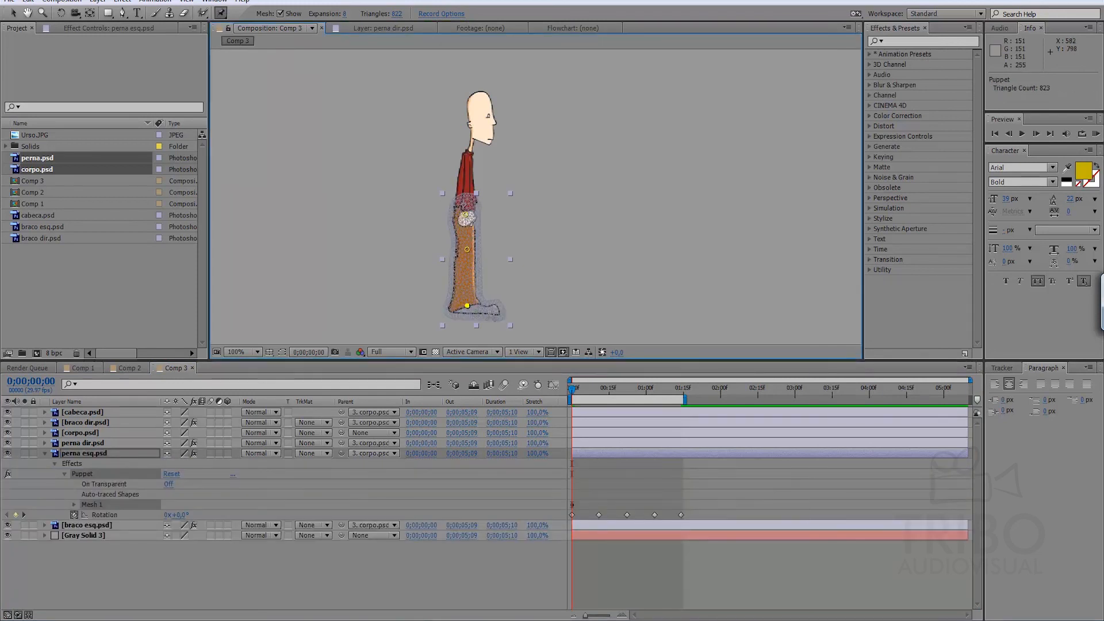
left_click(494, 311)
key("u")
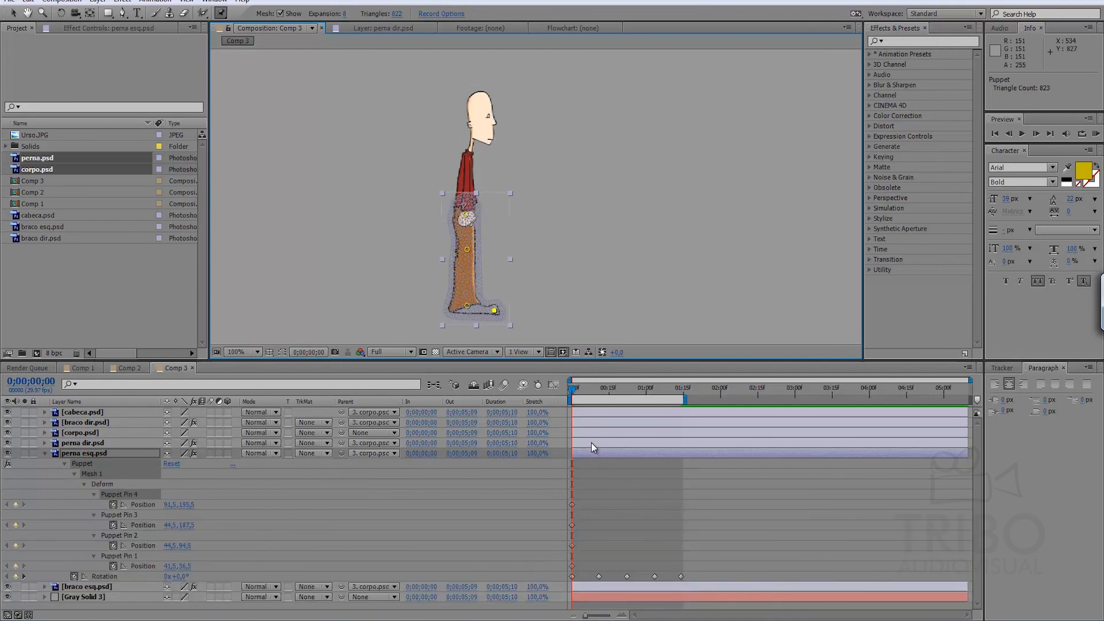
Add Position keyframes for all four Puppet pins of perna esq.psd at 0;00;00;22.
key("k")
key("k")
left_click(15, 504)
left_click(15, 525)
left_click(16, 546)
left_click(15, 566)
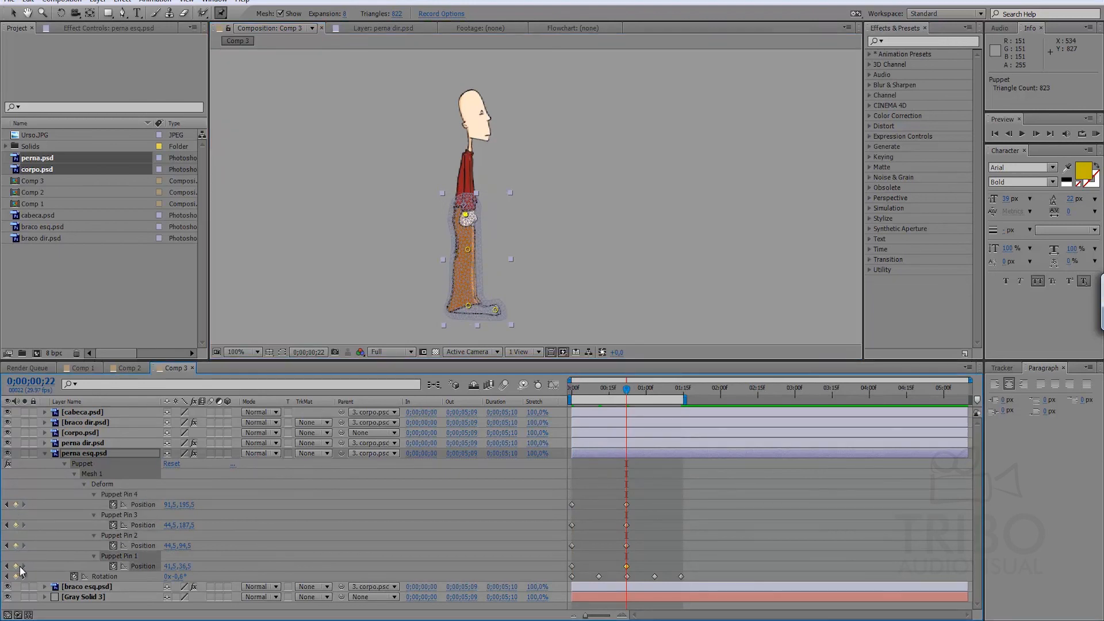
Add Position keyframes for all four Puppet pins of perna esq.psd at 0;00;01;14.
key("space")
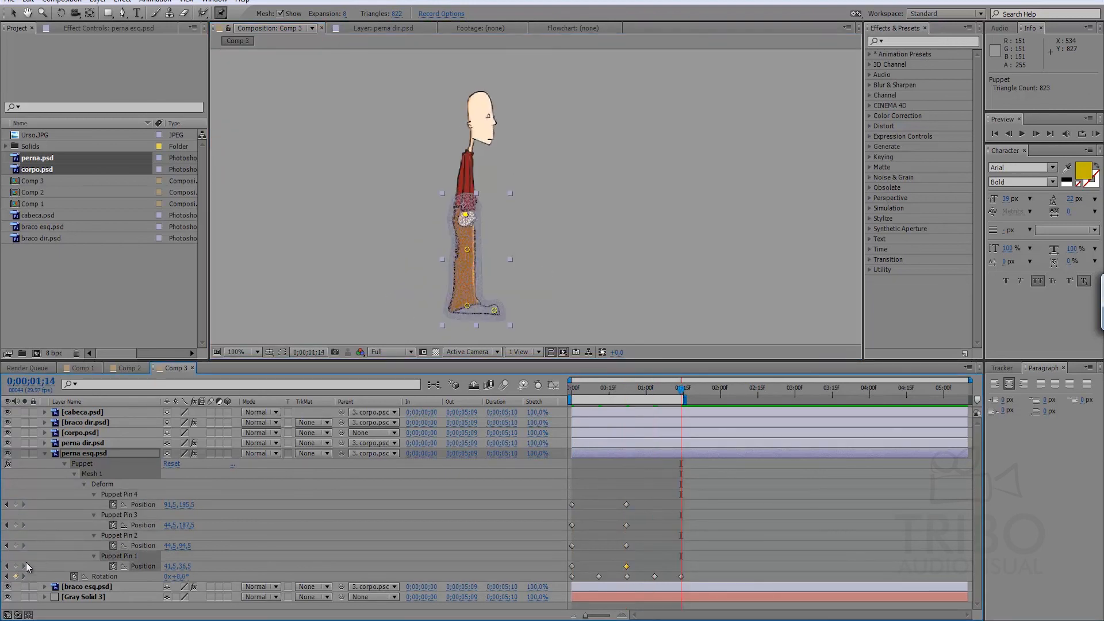
left_click(16, 545)
left_click(15, 525)
left_click(16, 504)
Bend perna esq.psd at 0;00;00;11 by moving its knee, heel and toe Puppet pins, and go to 0;00;01;03.
key("j")
key("j")
key("j")
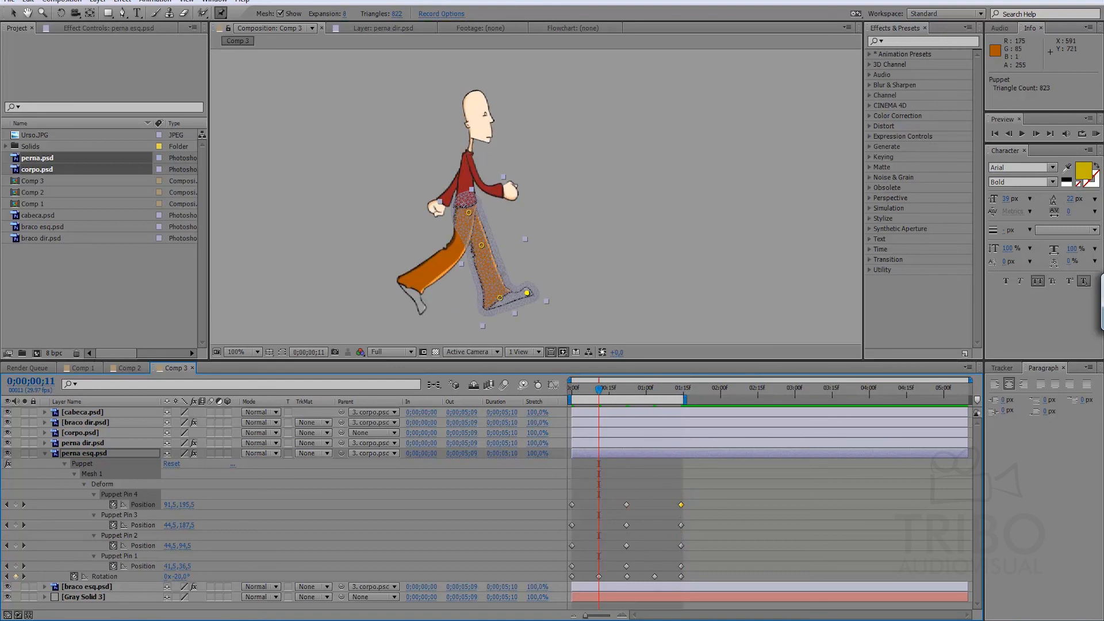
left_click_drag(482, 246, 487, 245)
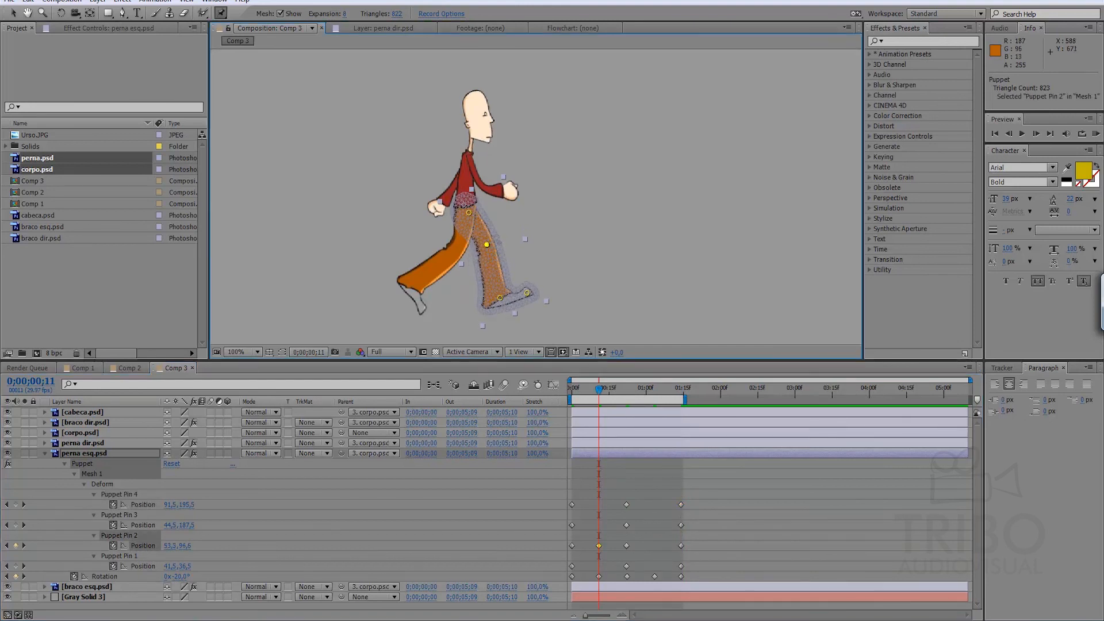
left_click_drag(499, 297, 519, 297)
key("k")
key("k")
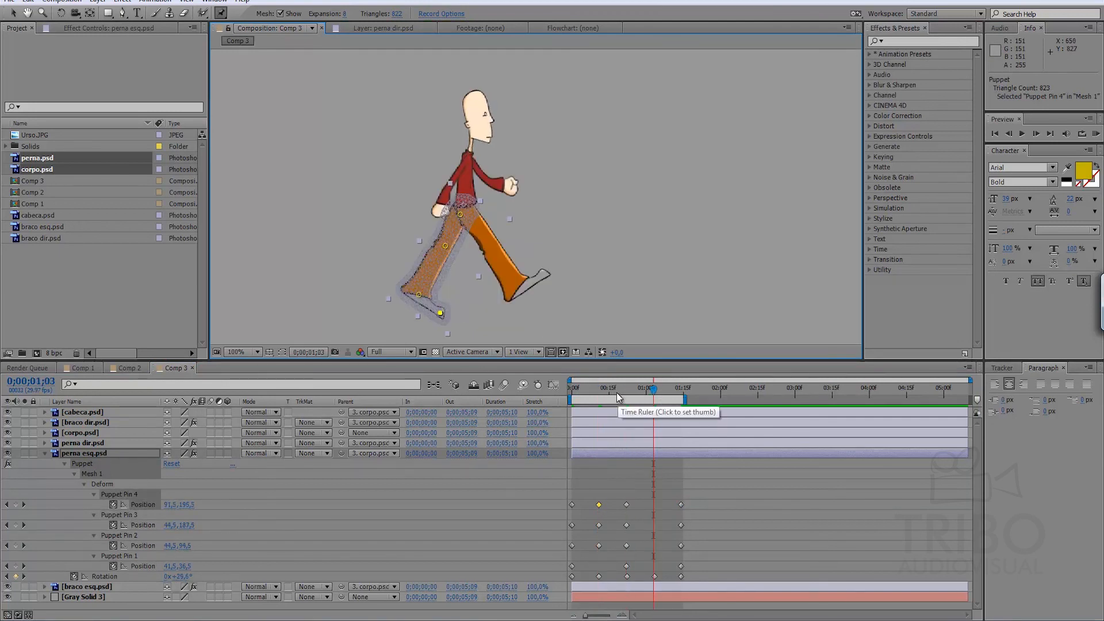
Bend perna esq.psd at 0;00;01;03 by moving its hip, knee, heel and toe Puppet pins, and preview the walk.
left_click_drag(446, 246, 465, 213)
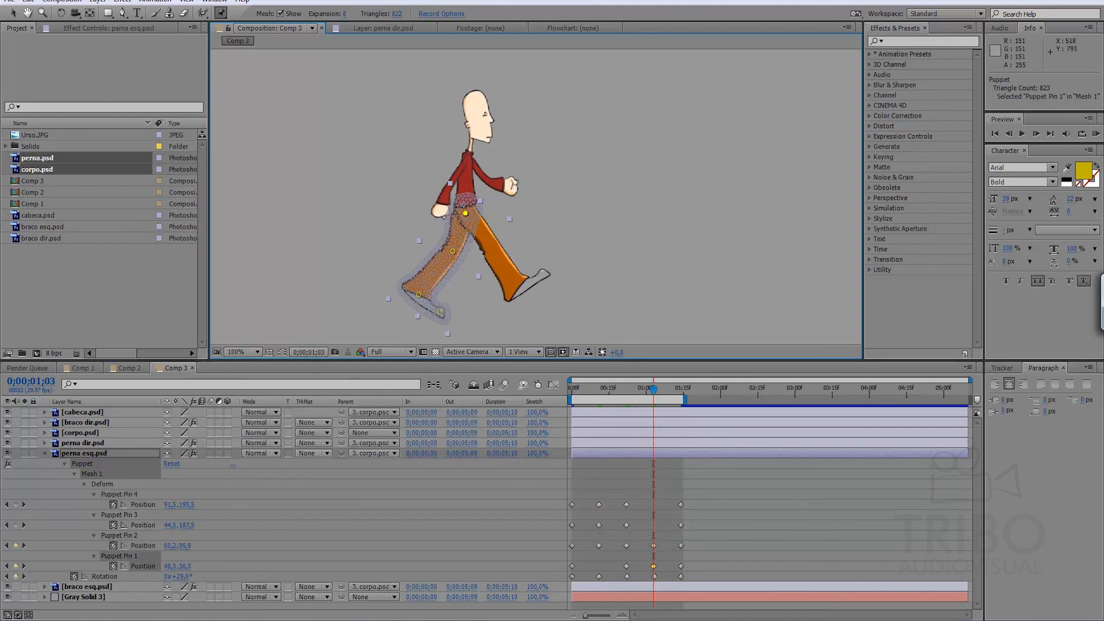
left_click_drag(441, 314, 420, 293)
key("KP_0")
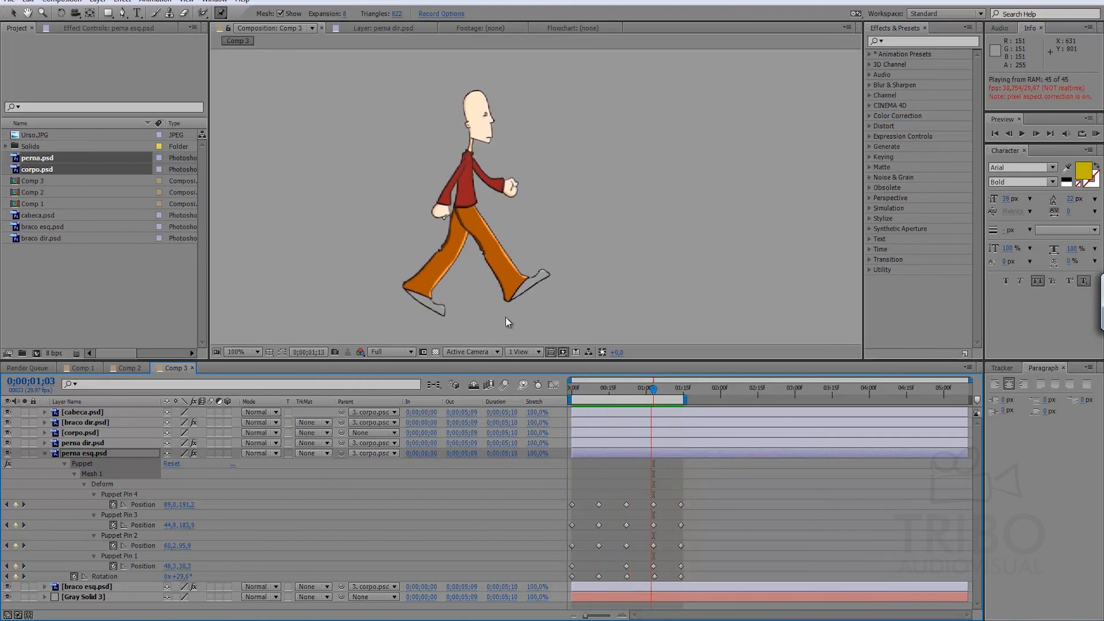
Return to the start of Comp 3 and collapse the revealed properties of perna esq.psd.
key("Home")
key("Page_Down")
key("s")
key("e")
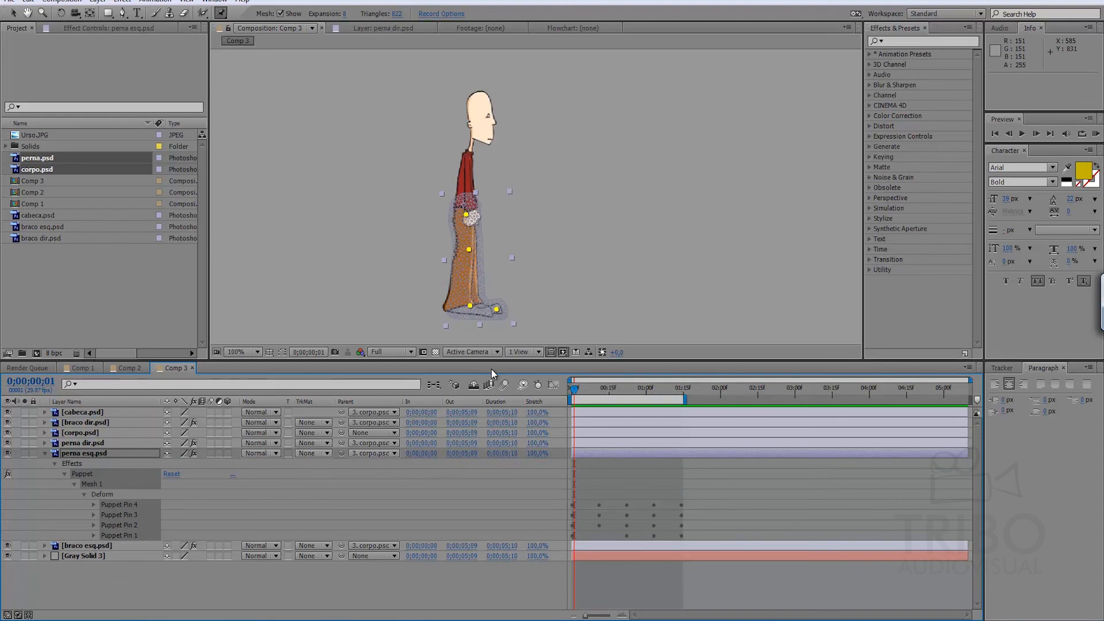
key("s")
left_click(93, 506)
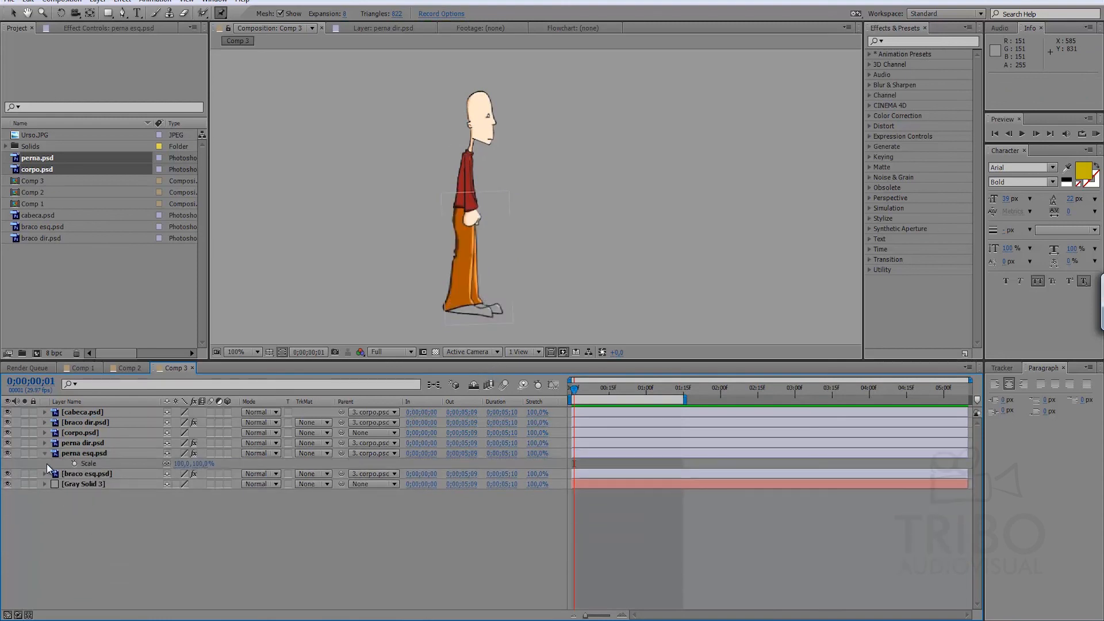
left_click(45, 453)
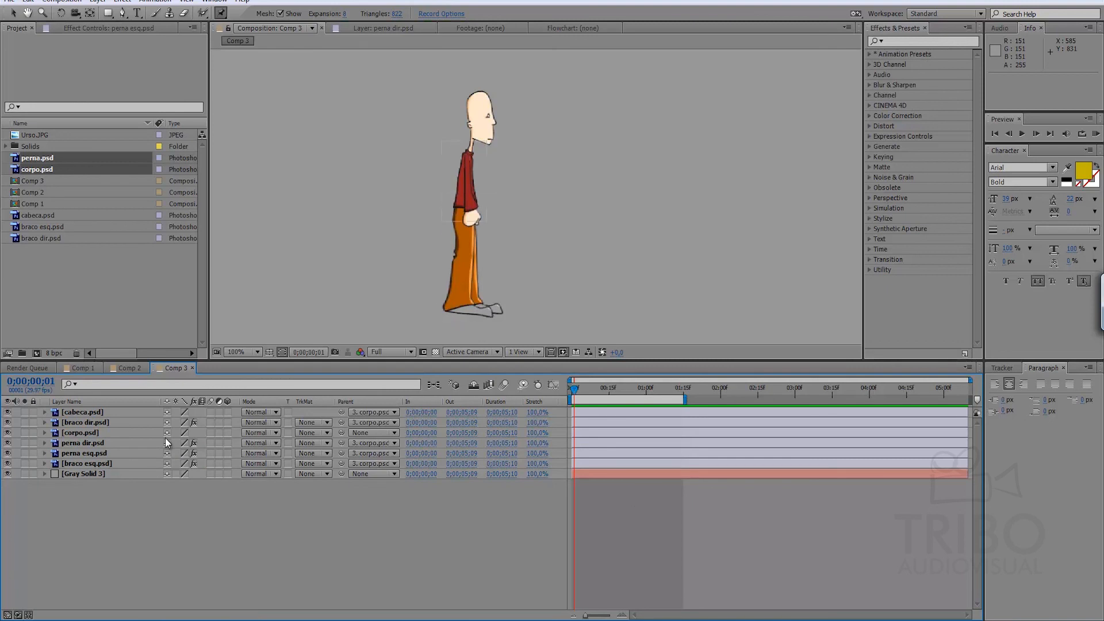
Add a Position keyframe for corpo.psd at 0;00;00;00 and preview the animation.
left_click(80, 433)
key("p")
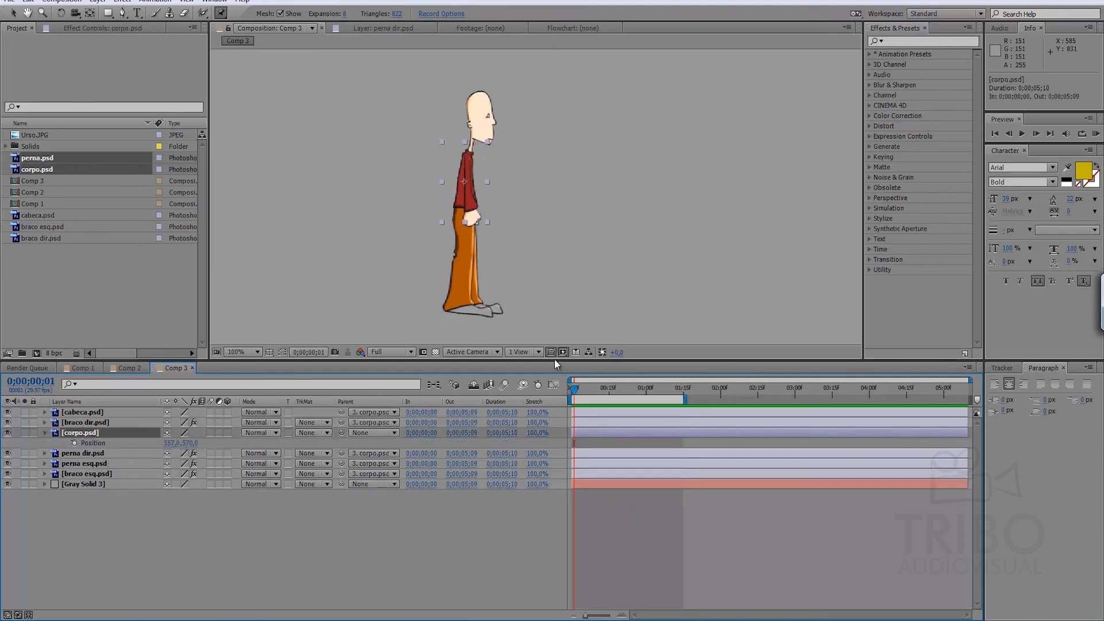
left_click_drag(590, 393, 529, 393)
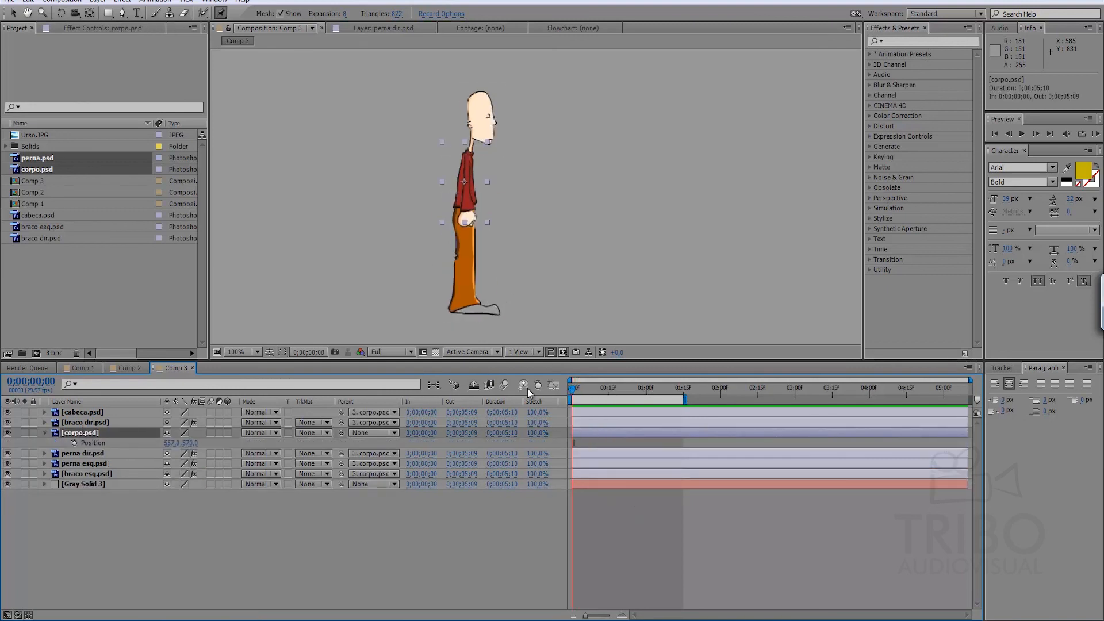
left_click(74, 443)
key("KP_0")
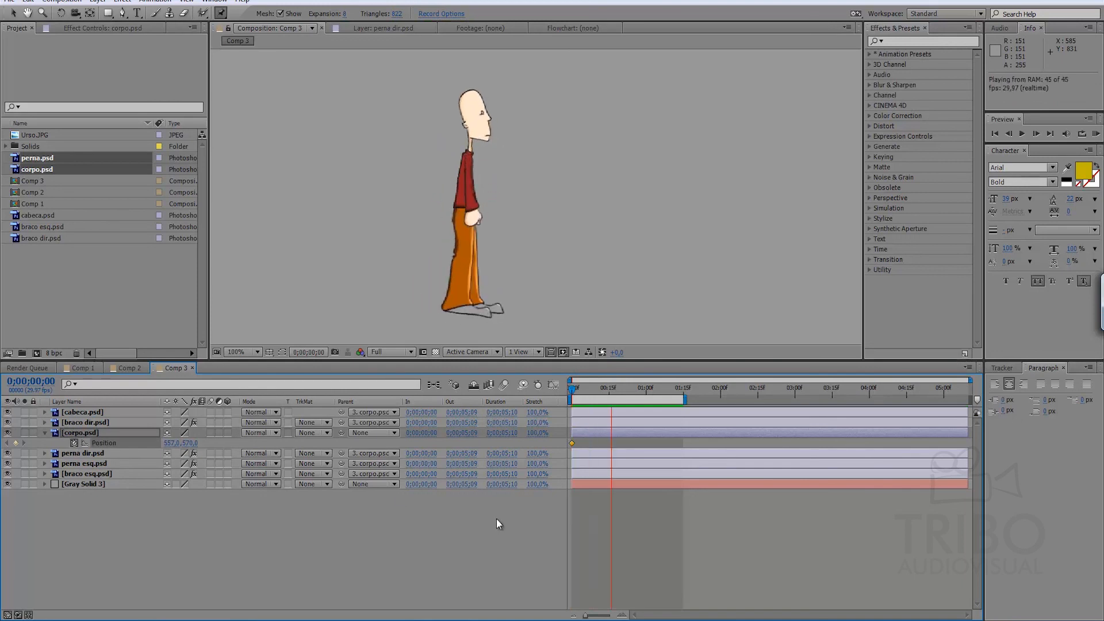
Move the character forward at 0;00;01;14 by setting corpo.psd's Position to 697, 570, and preview the walk.
left_click_drag(615, 385, 678, 381)
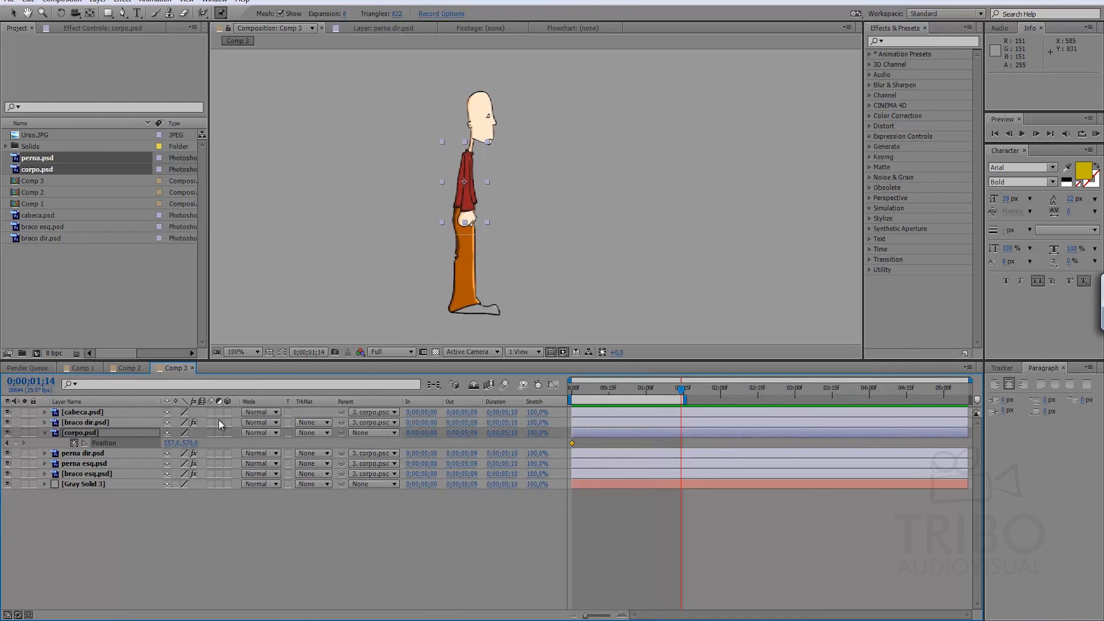
left_click_drag(173, 444, 224, 449)
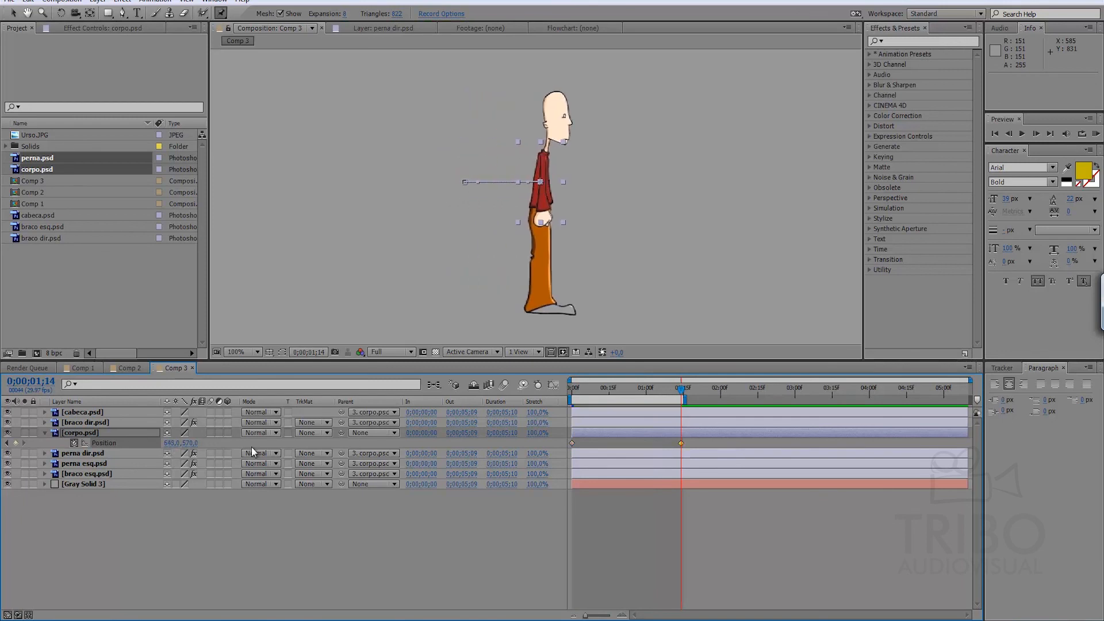
left_click(625, 528)
key("KP_0")
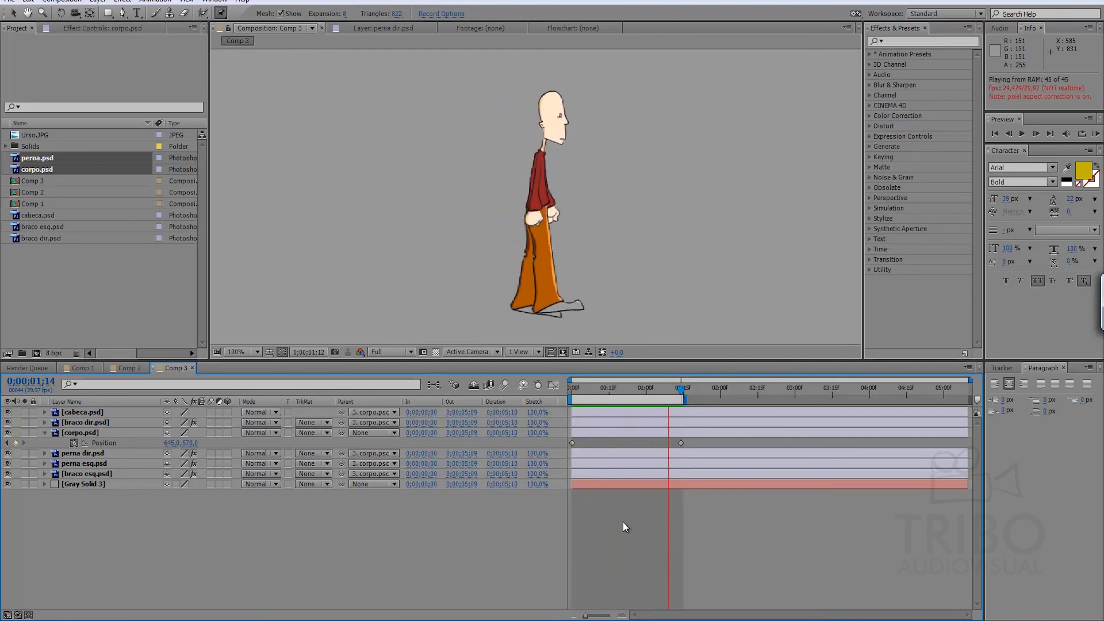
key("space")
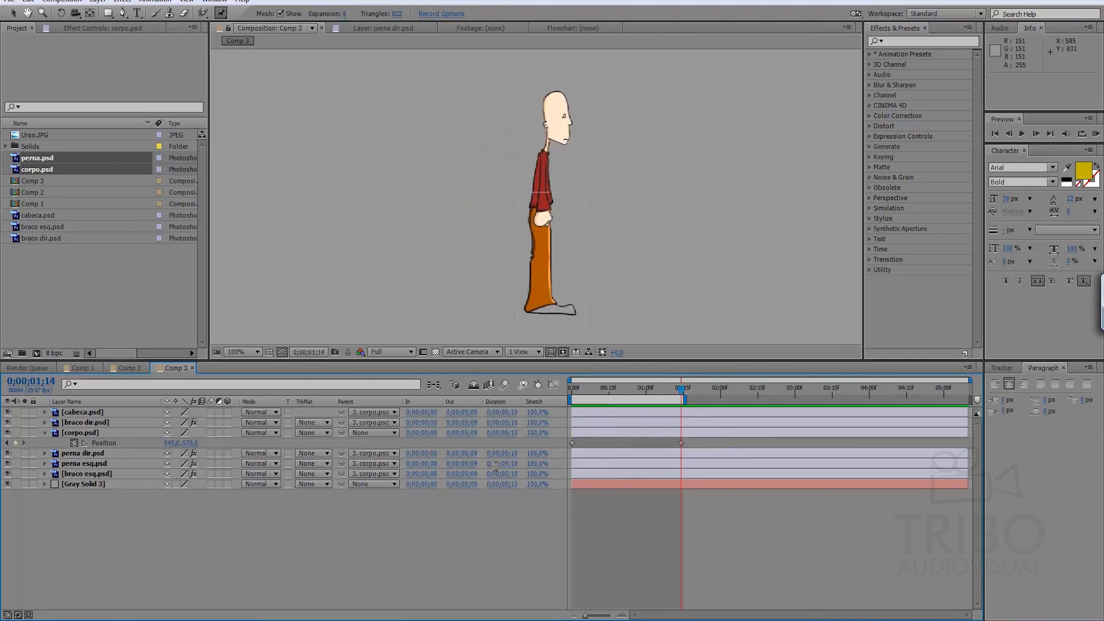
left_click_drag(170, 444, 209, 457)
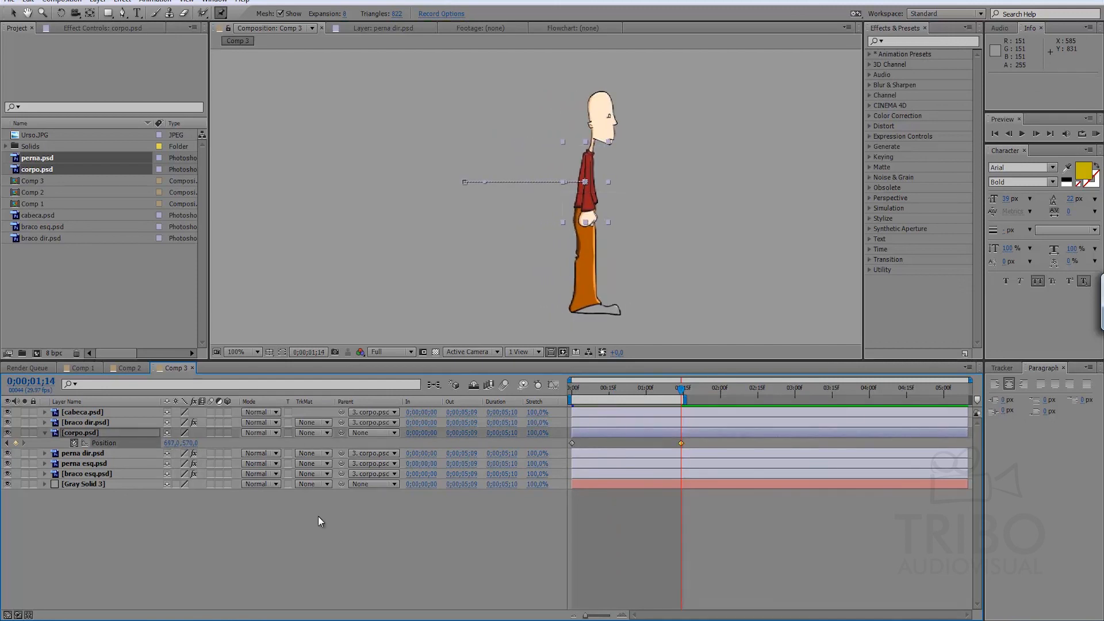
key("KP_0")
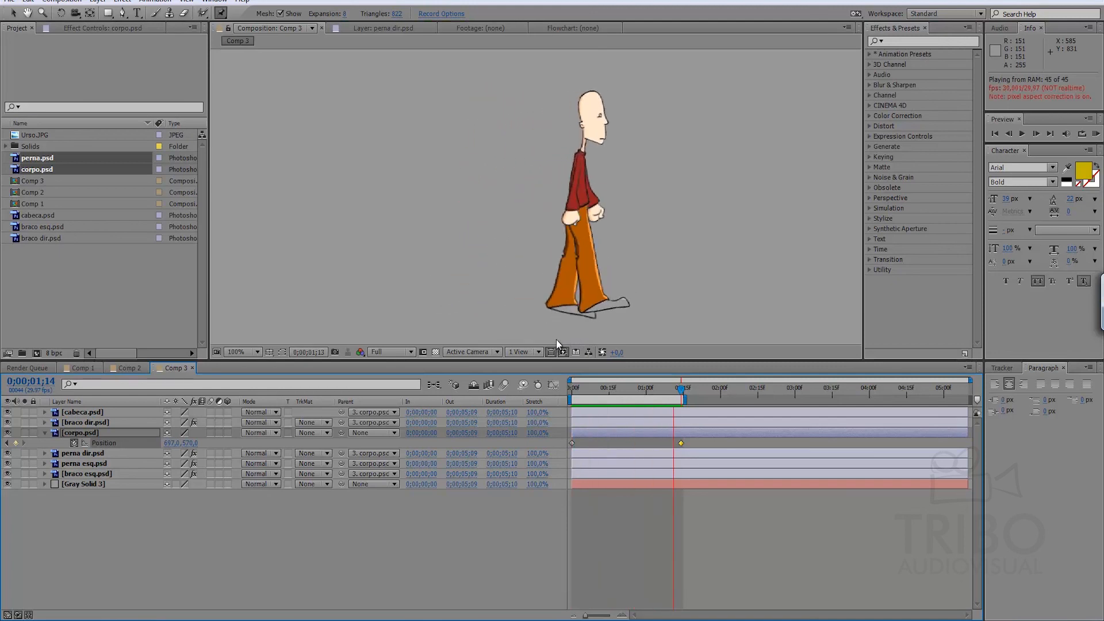
key("space")
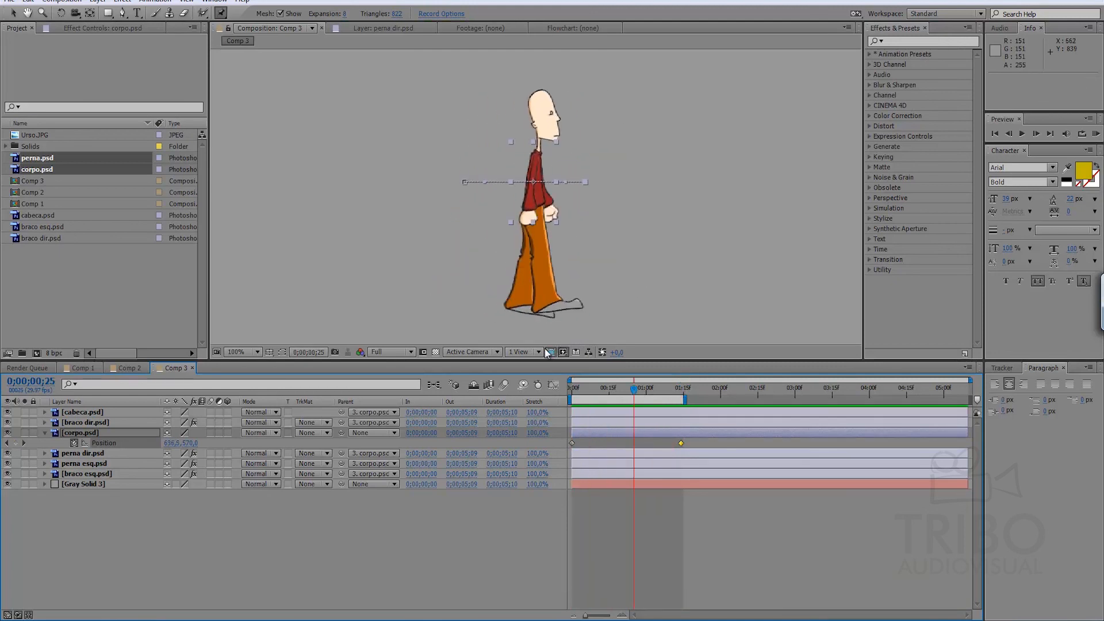
Collapse corpo.psd's properties and check the parenting of perna dir.psd, perna esq.psd and braco esq.psd.
left_click(496, 523)
left_click(106, 433)
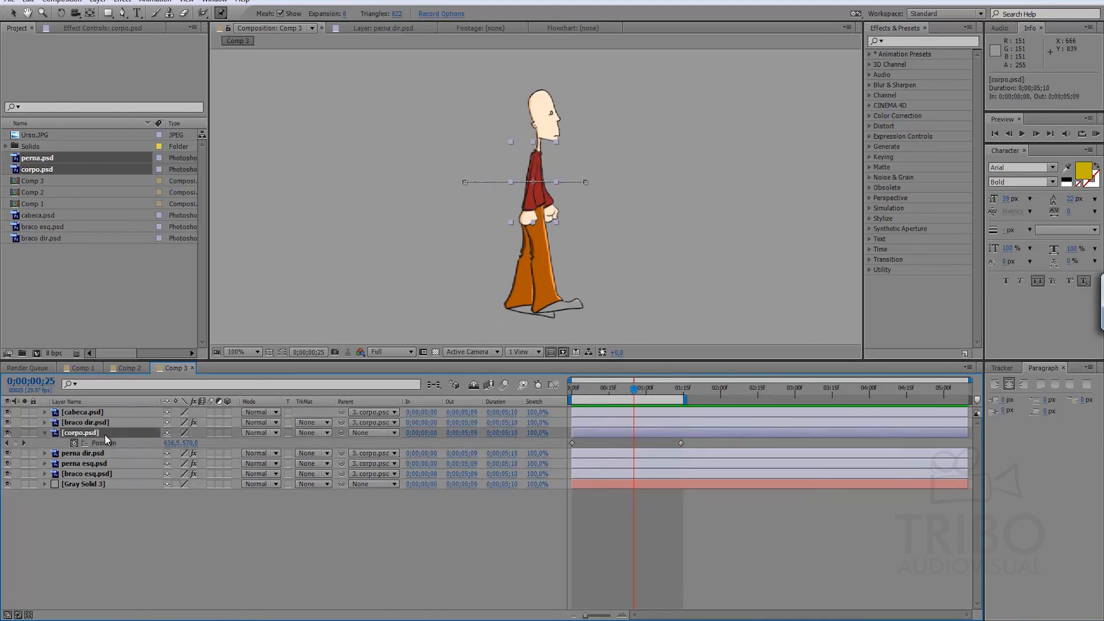
left_click(45, 433)
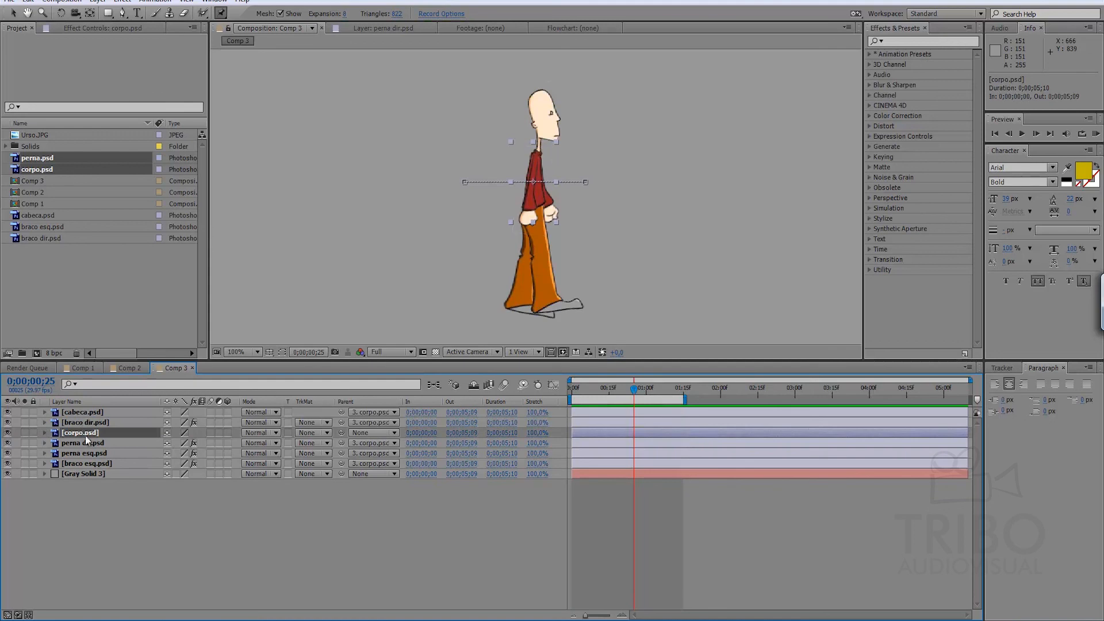
left_click(96, 444)
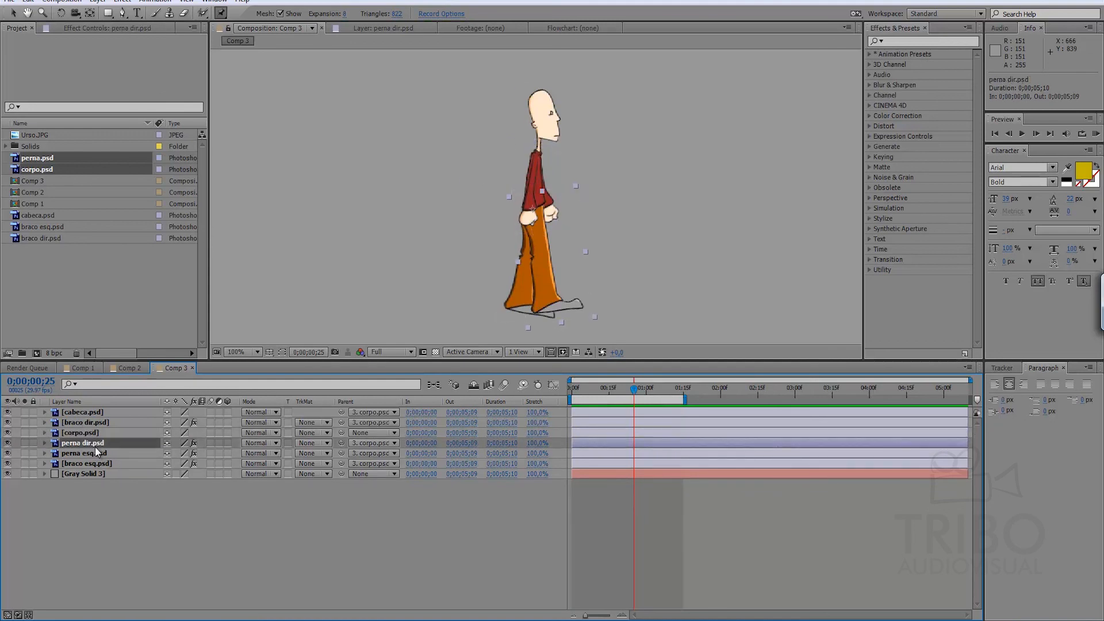
left_click(92, 463, "shift")
mouse_move(342, 444)
left_mouse_down()
mouse_move(309, 452)
mouse_move(343, 444)
left_mouse_up()
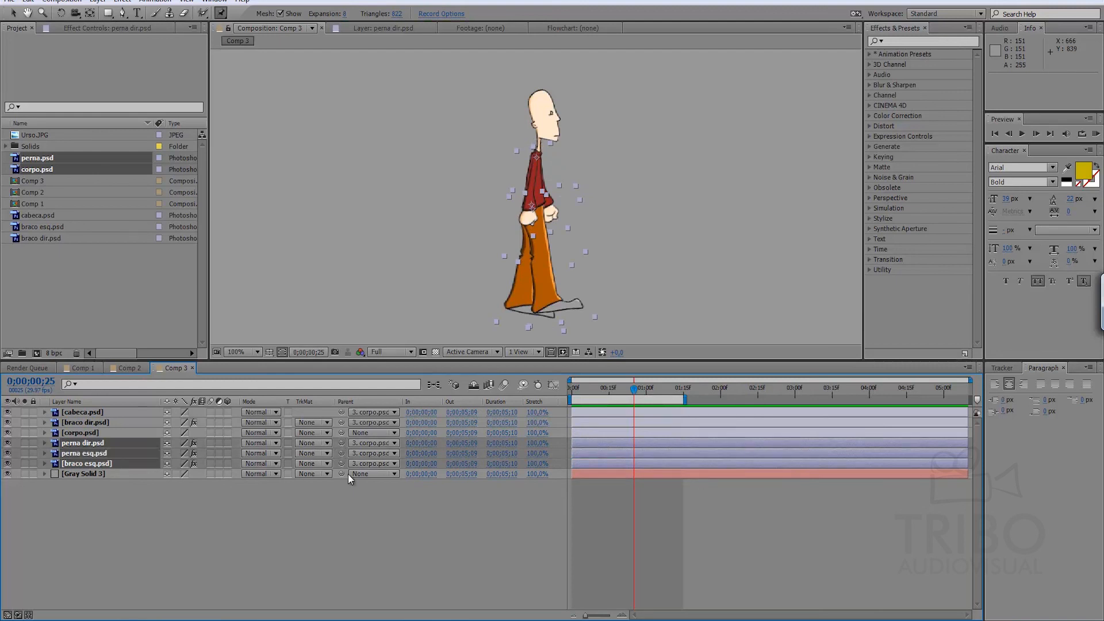
left_click(345, 501)
Reveal and examine the keyframes of perna dir.psd, perna esq.psd and braco esq.psd.
left_click(79, 444)
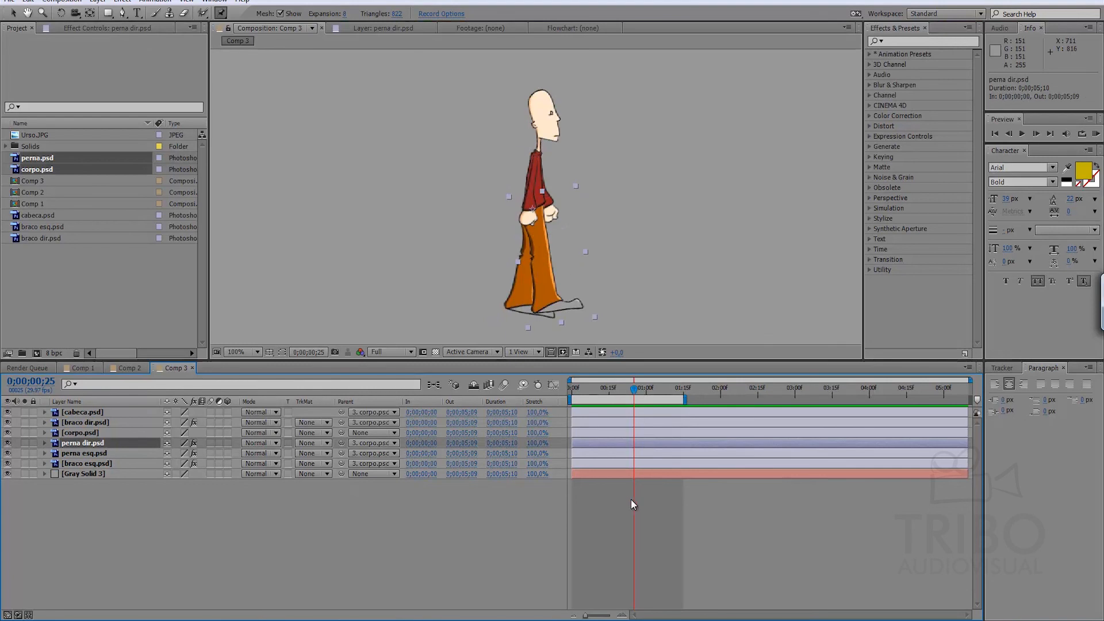
key("u")
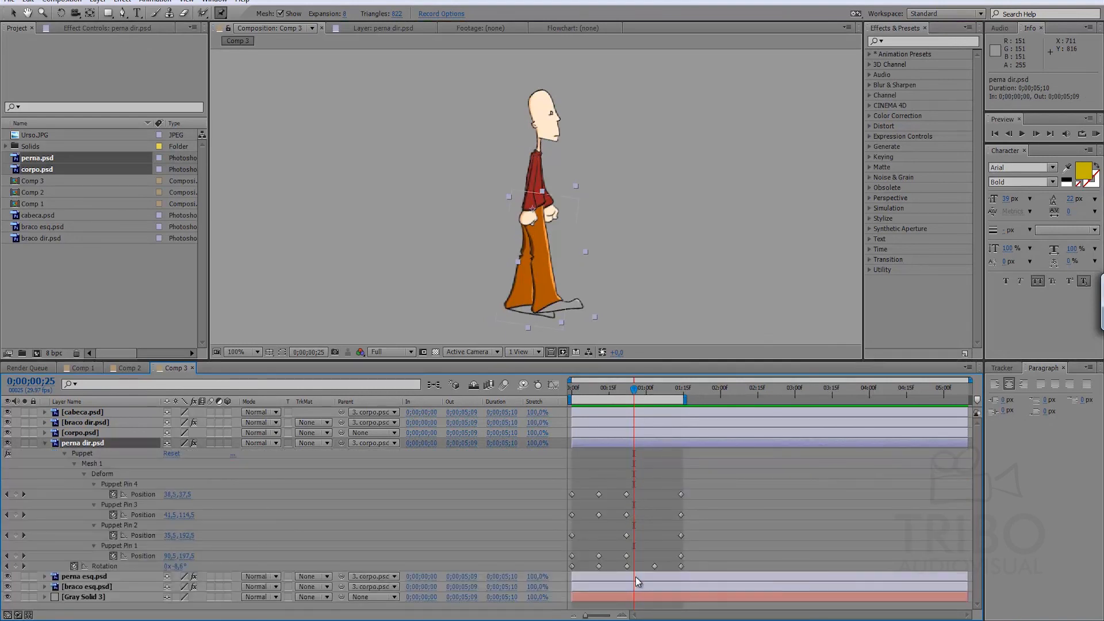
key("u")
left_click(90, 460)
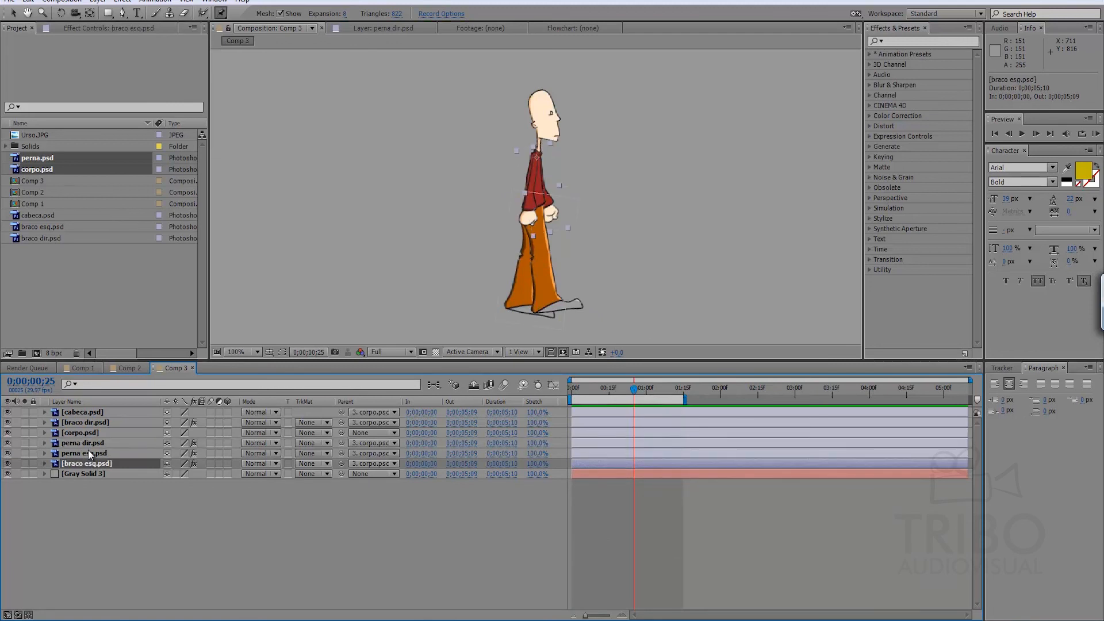
left_click(90, 443, "shift")
key("u")
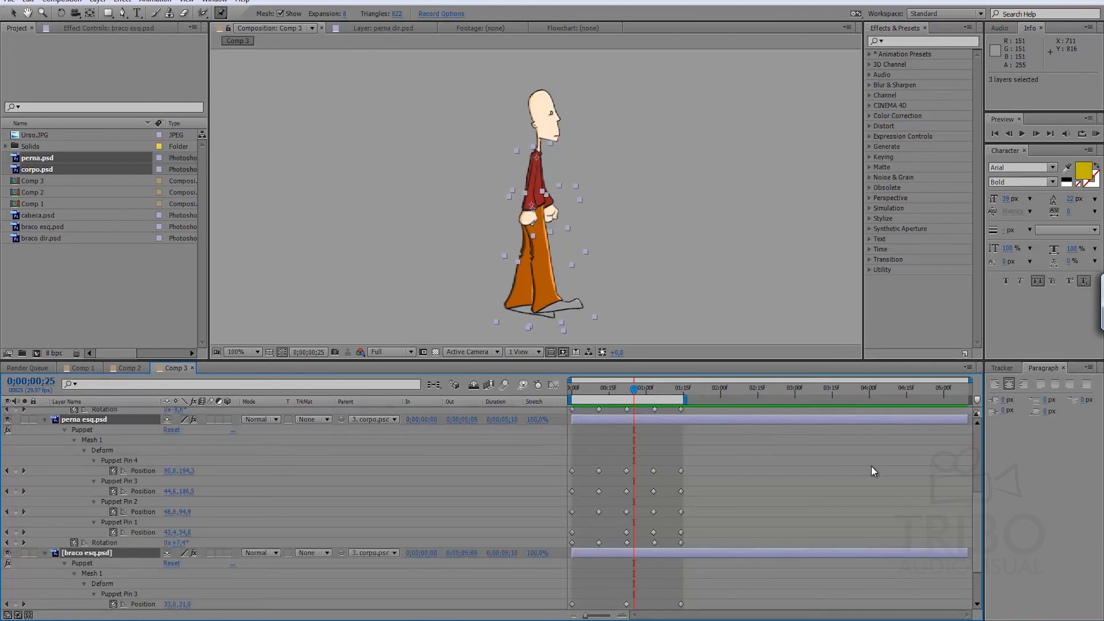
left_click_drag(979, 496, 983, 539)
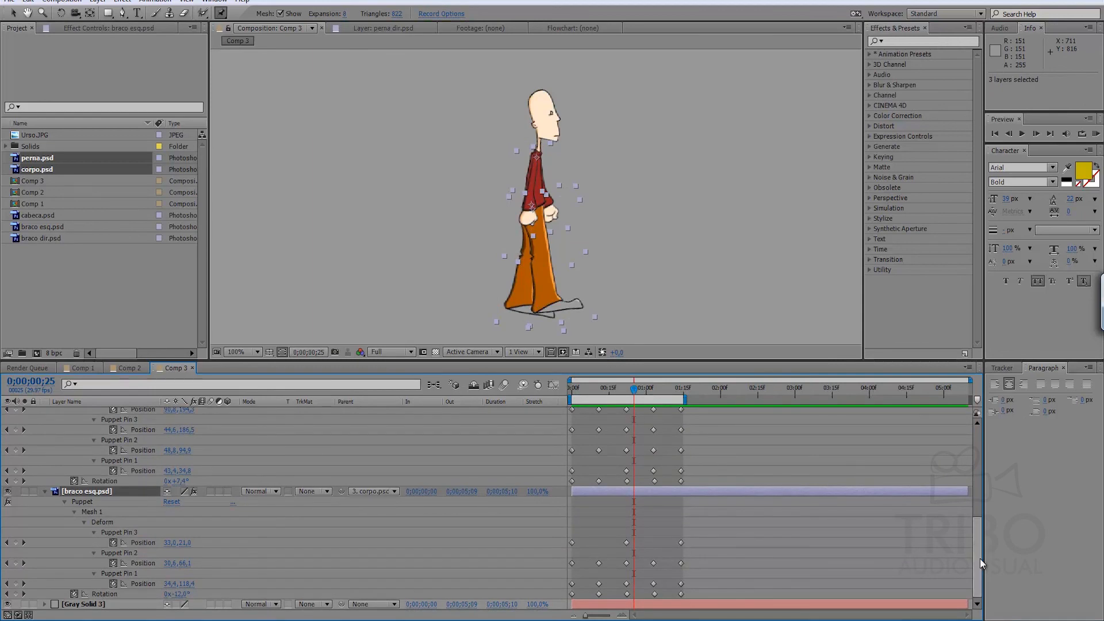
Try moving braco esq.psd's Puppet pin and Rotation keyframes from 0;00;00;22 to 0;00;00;28, and undo the move.
left_click_drag(640, 540, 616, 604)
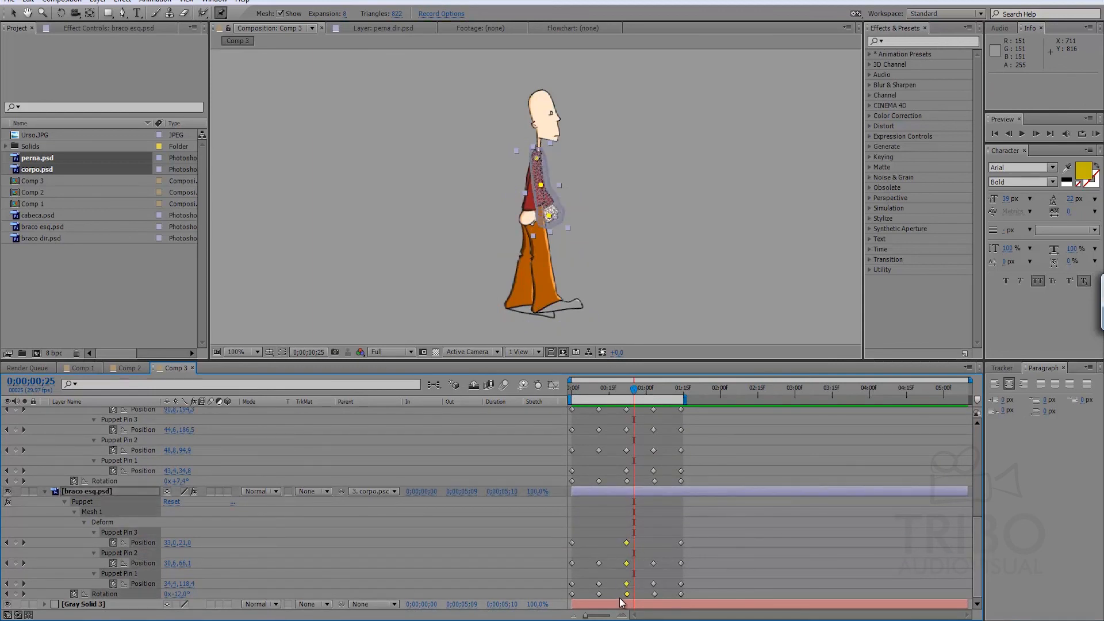
left_click_drag(627, 564, 640, 562)
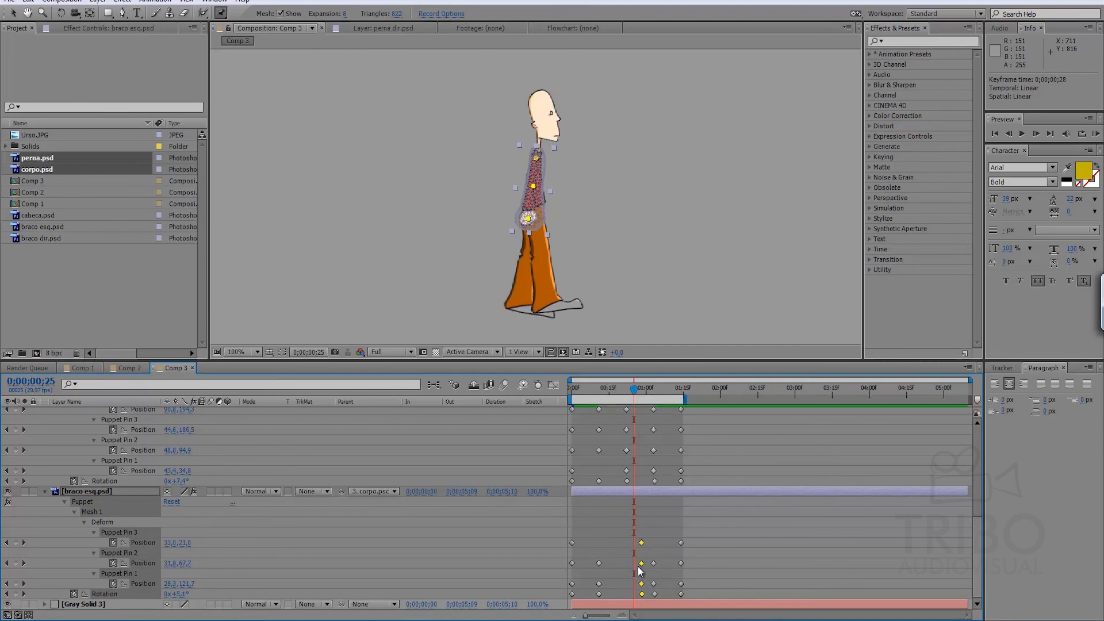
key("ctrl+z")
Collapse the revealed keyframes of all layers in Comp 3 and clear the layer selection.
key("ctrl+a")
key("u")
left_click(715, 564)
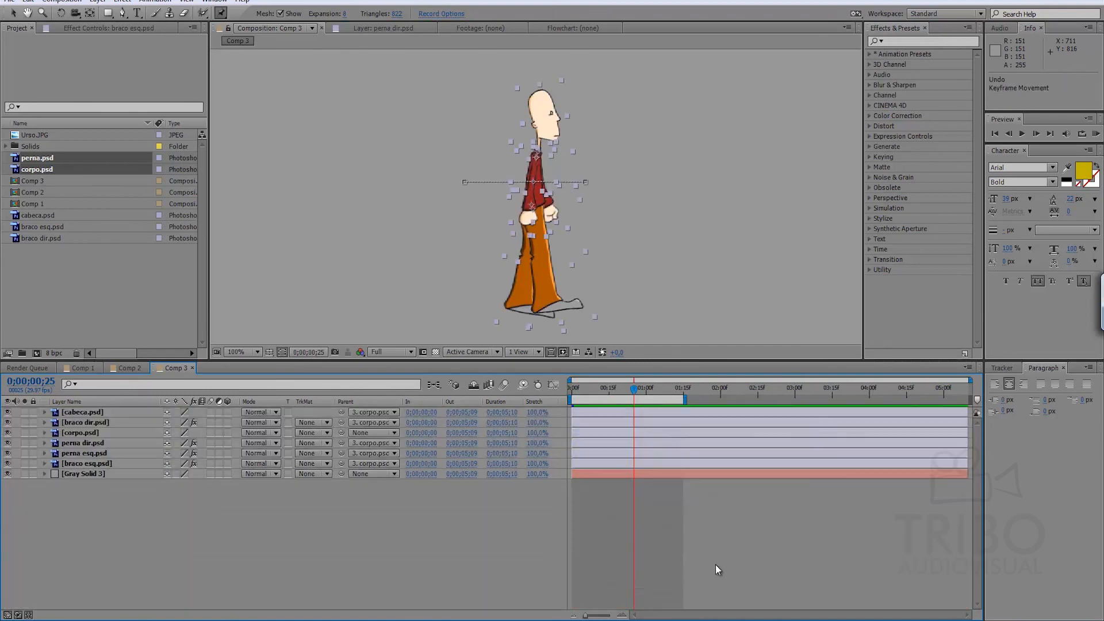